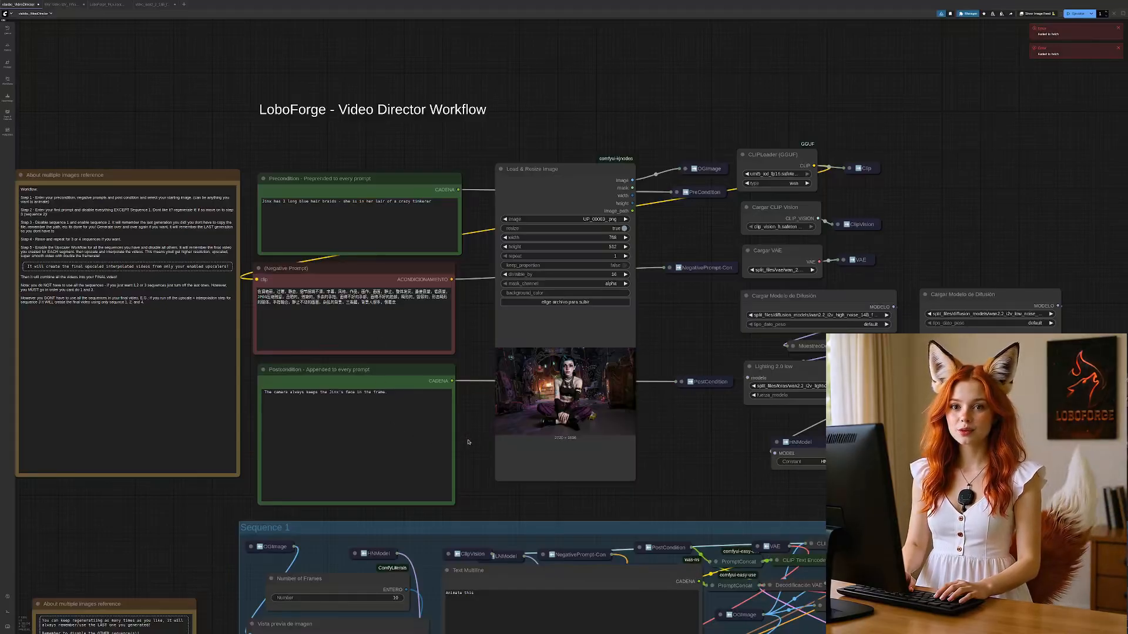
Step: Examine the workflow instructions note and the list of sequence, upscale and final video enable switches
drag(465, 444, 500, 467)
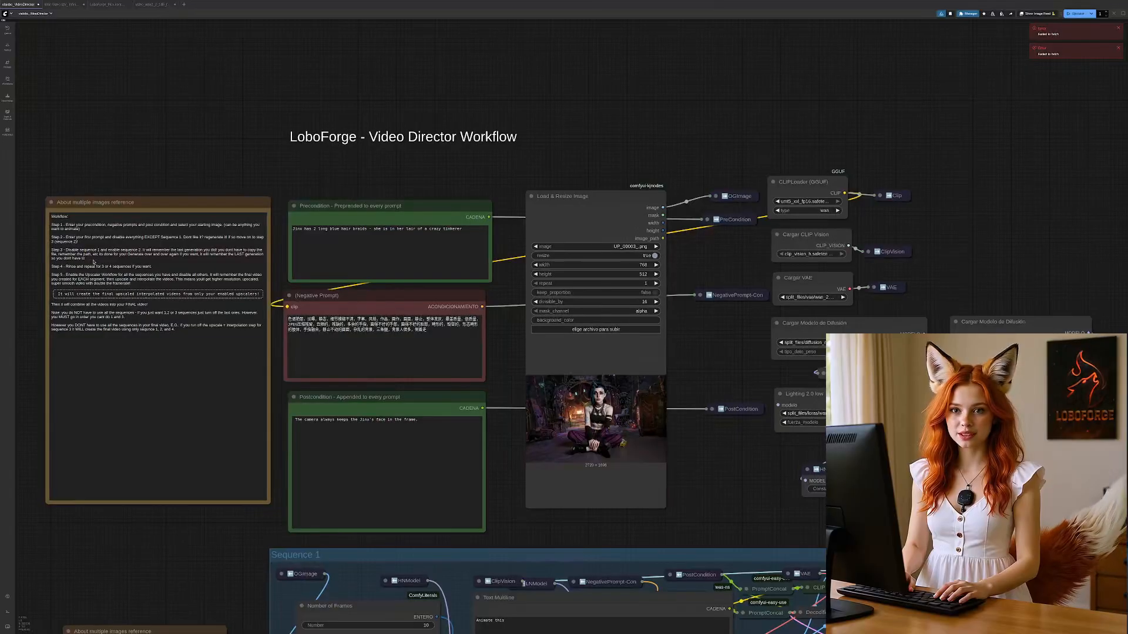
scroll(83, 189, up, 4)
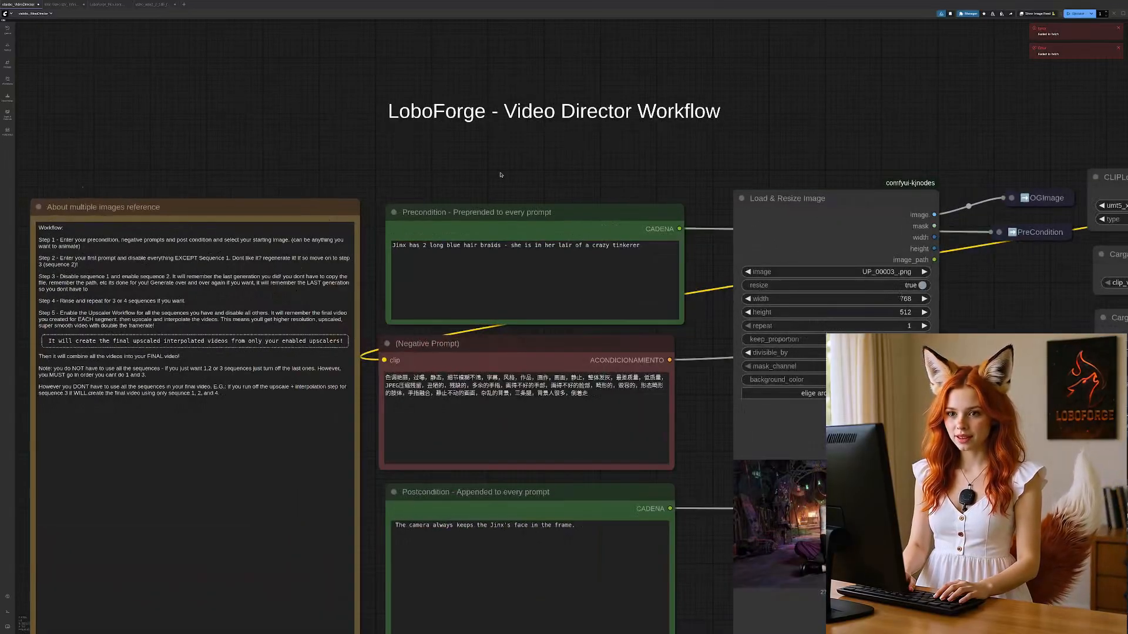
drag(524, 168, 498, 169)
drag(216, 145, 305, 116)
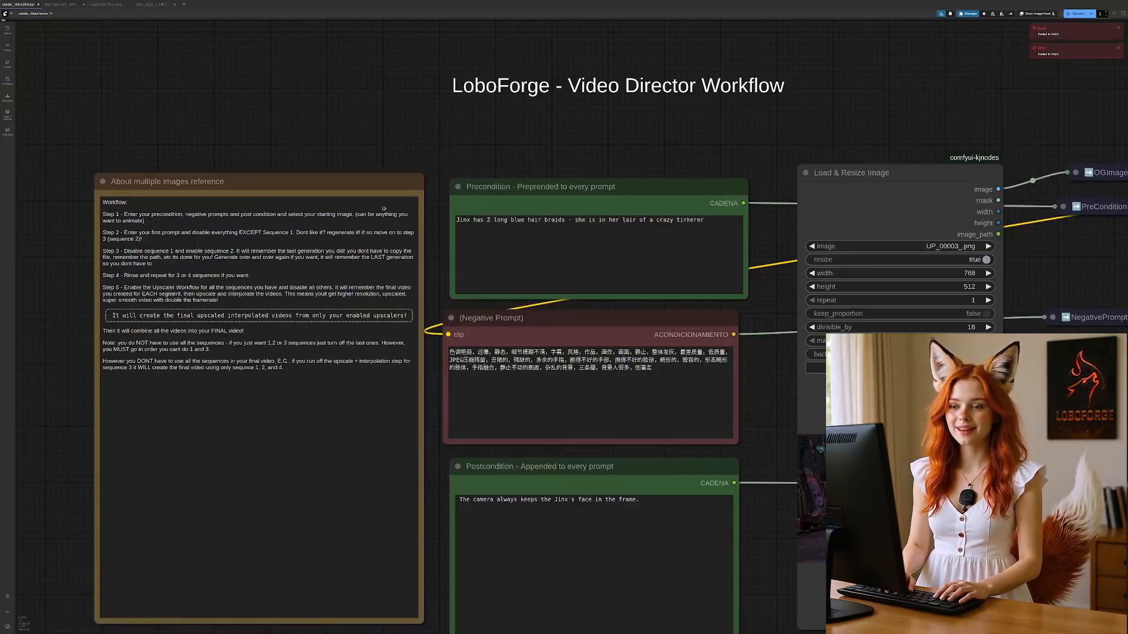
drag(433, 504, 438, 75)
scroll(353, 439, down, 5)
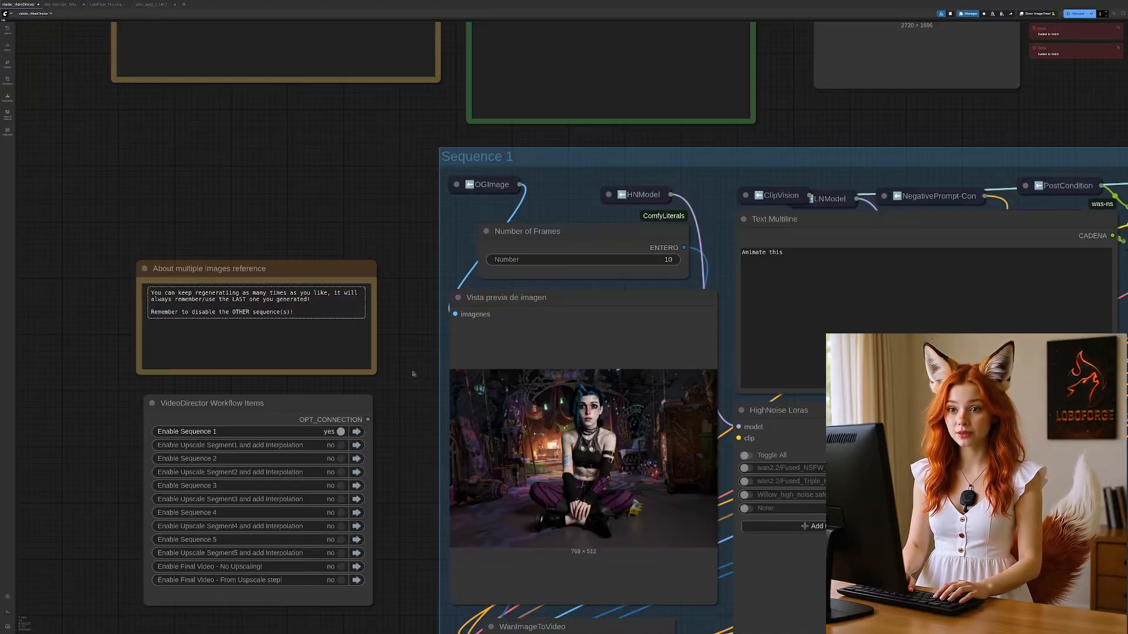
drag(377, 248, 318, 470)
drag(397, 270, 334, 519)
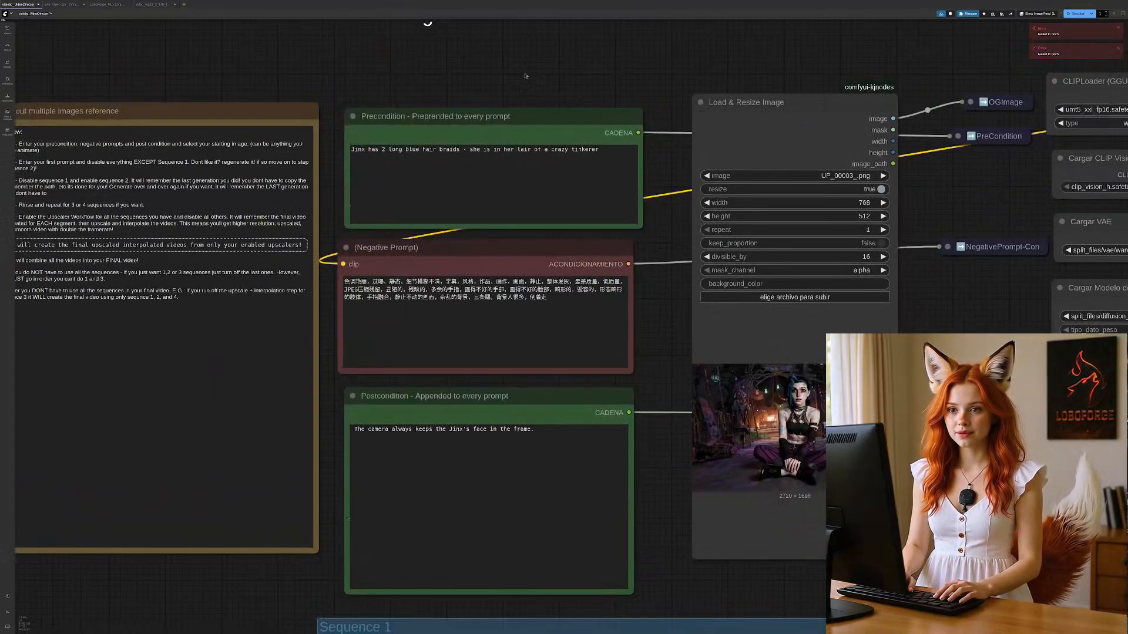
Step: Review the text of the precondition and negative prompt nodes
drag(526, 76, 504, 79)
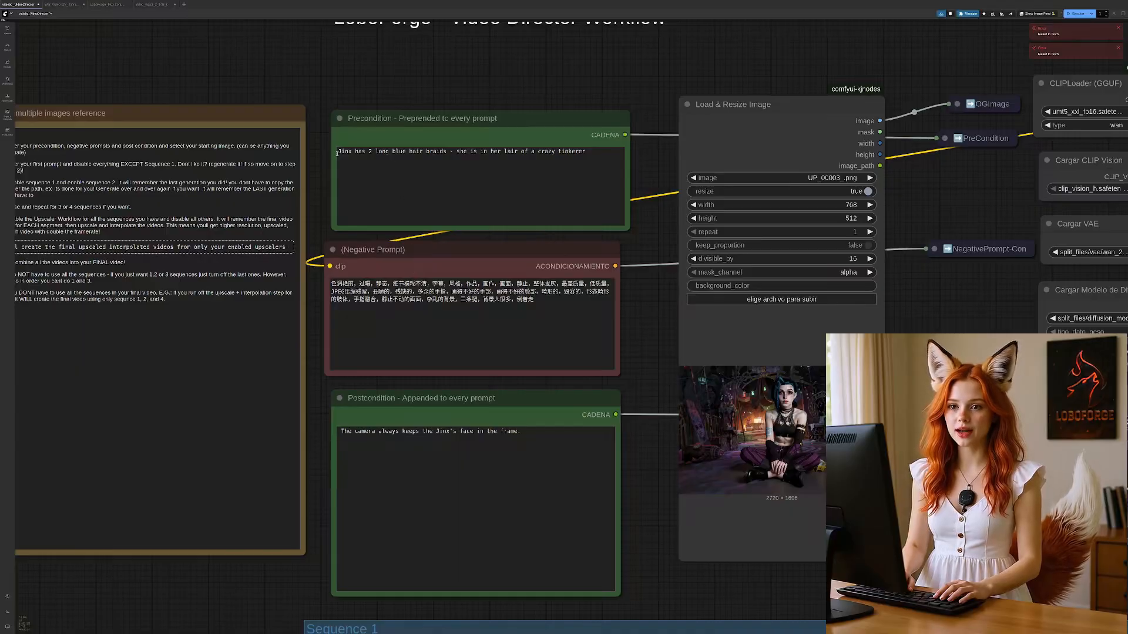
drag(337, 153, 449, 152)
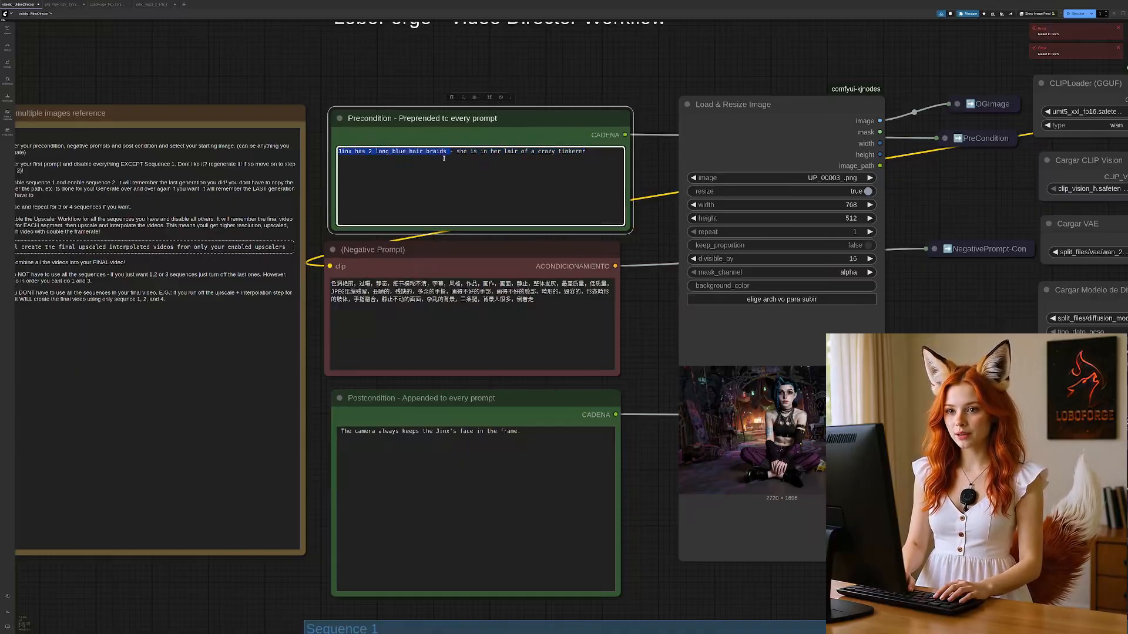
click(443, 159)
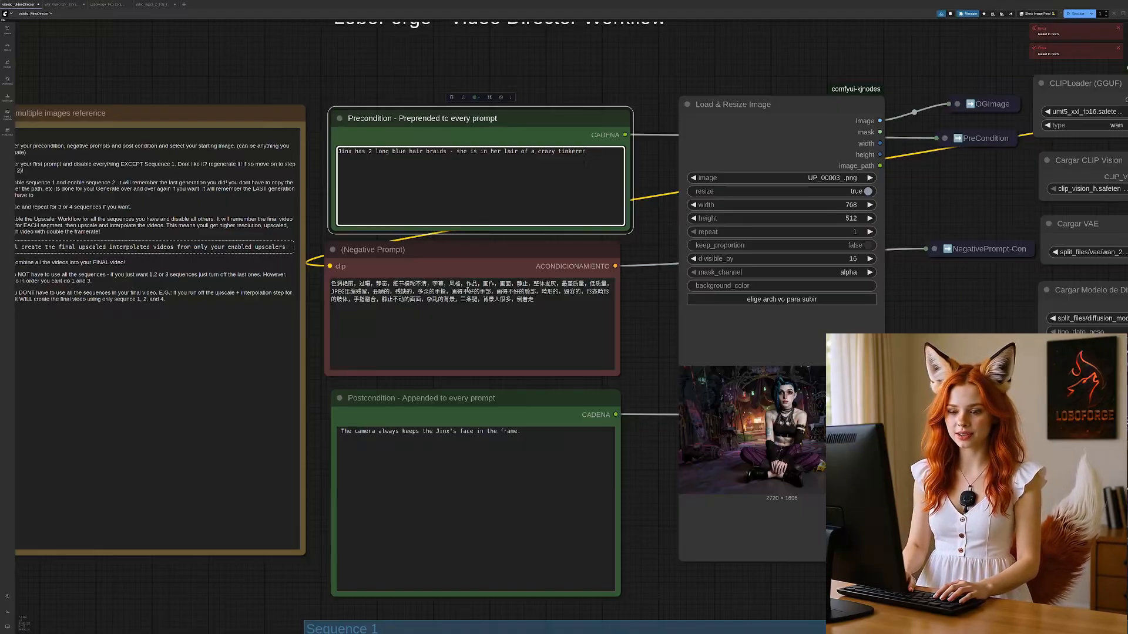
drag(535, 298, 306, 280)
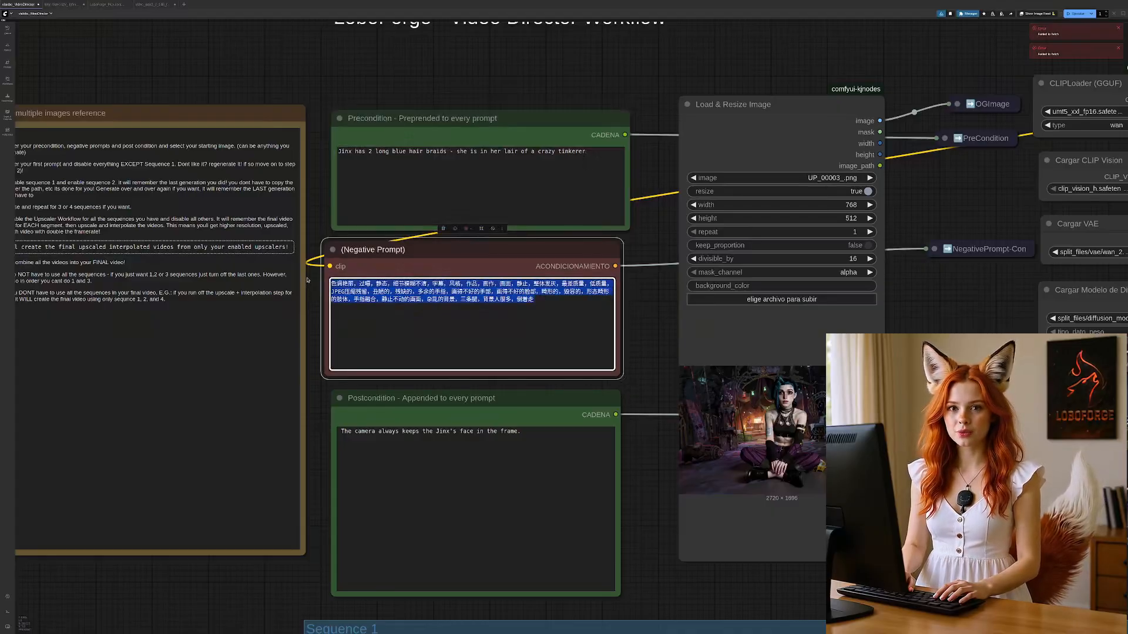
click(407, 334)
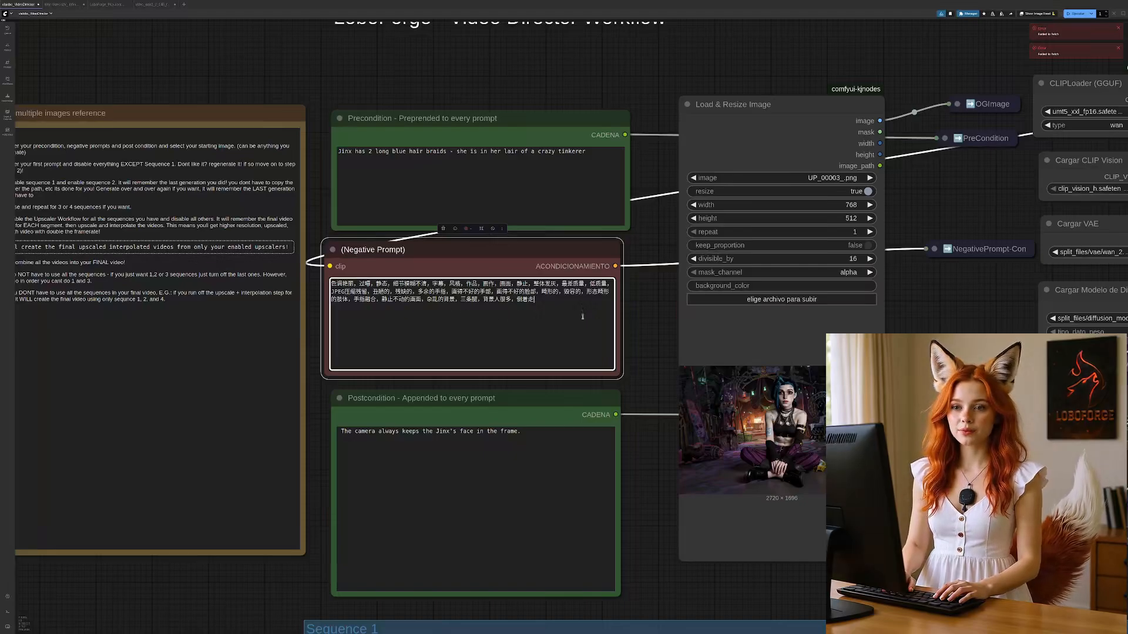
Step: Examine the Sequence 1 prompt and its neighbouring nodes in relation to the precondition and postcondition prompts
scroll(660, 579, down, 2)
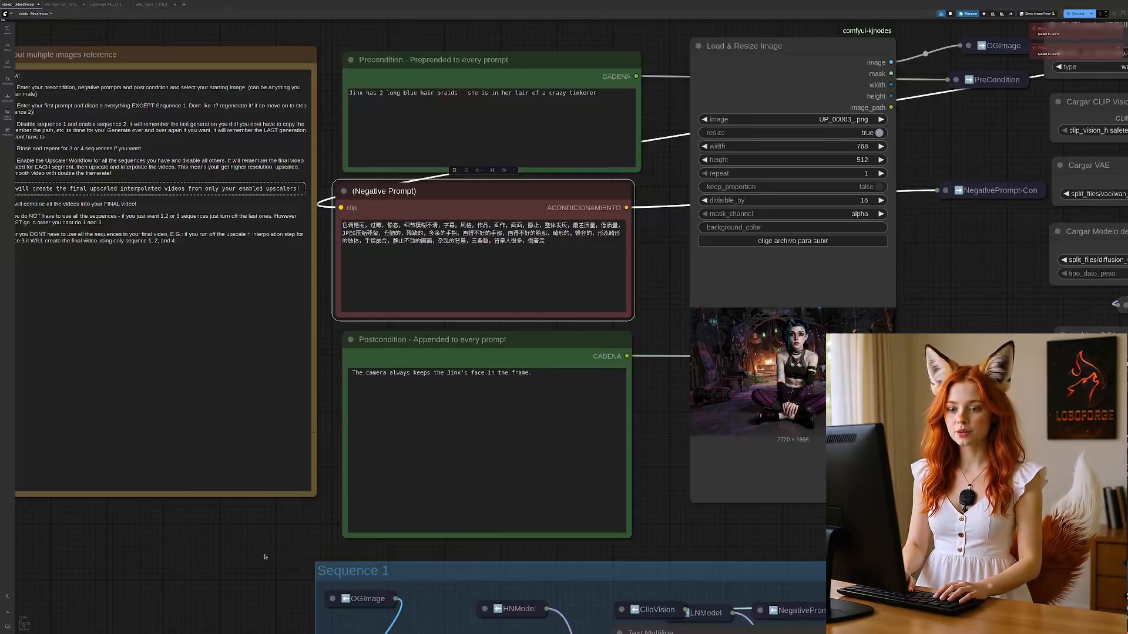
drag(221, 601, 256, 317)
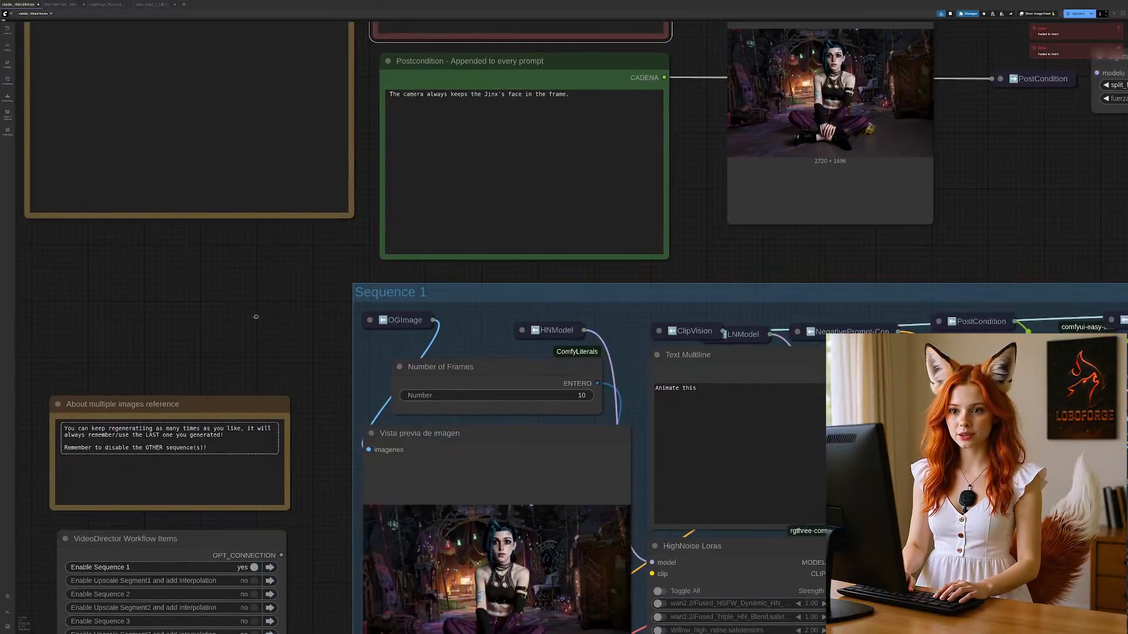
drag(706, 390, 637, 386)
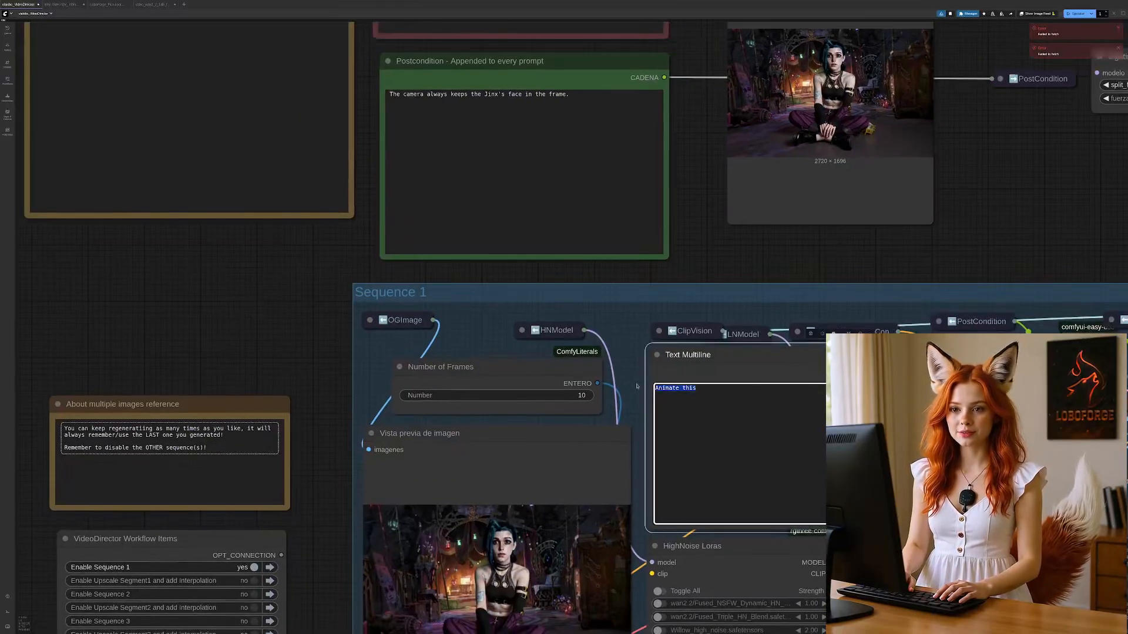
click(283, 329)
drag(322, 270, 255, 63)
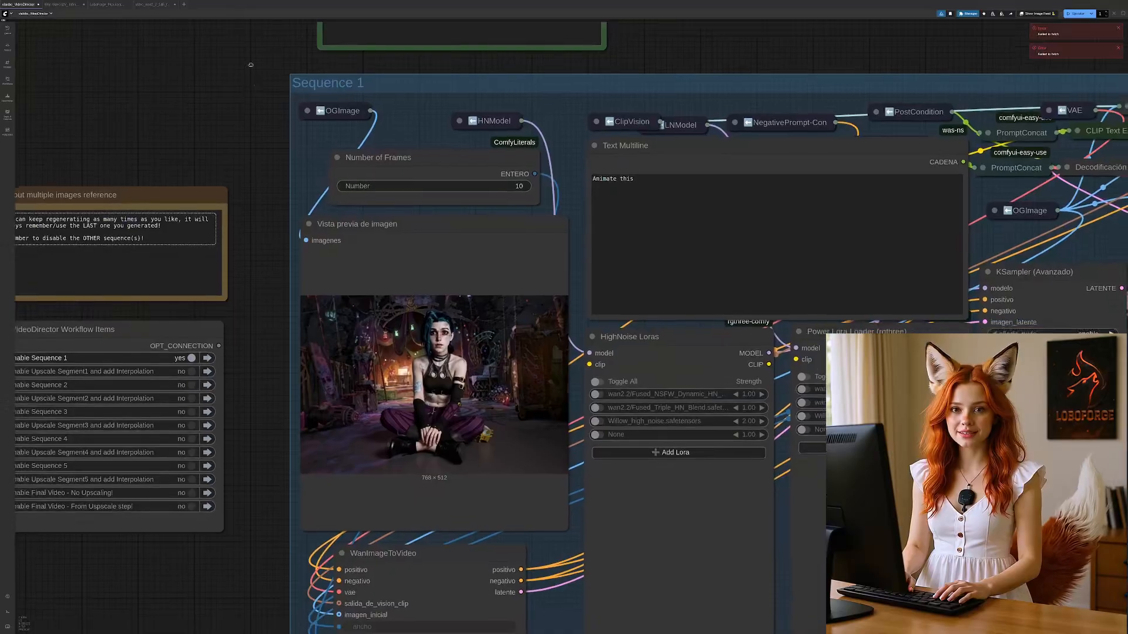
drag(284, 207, 274, 117)
drag(265, 533, 250, 631)
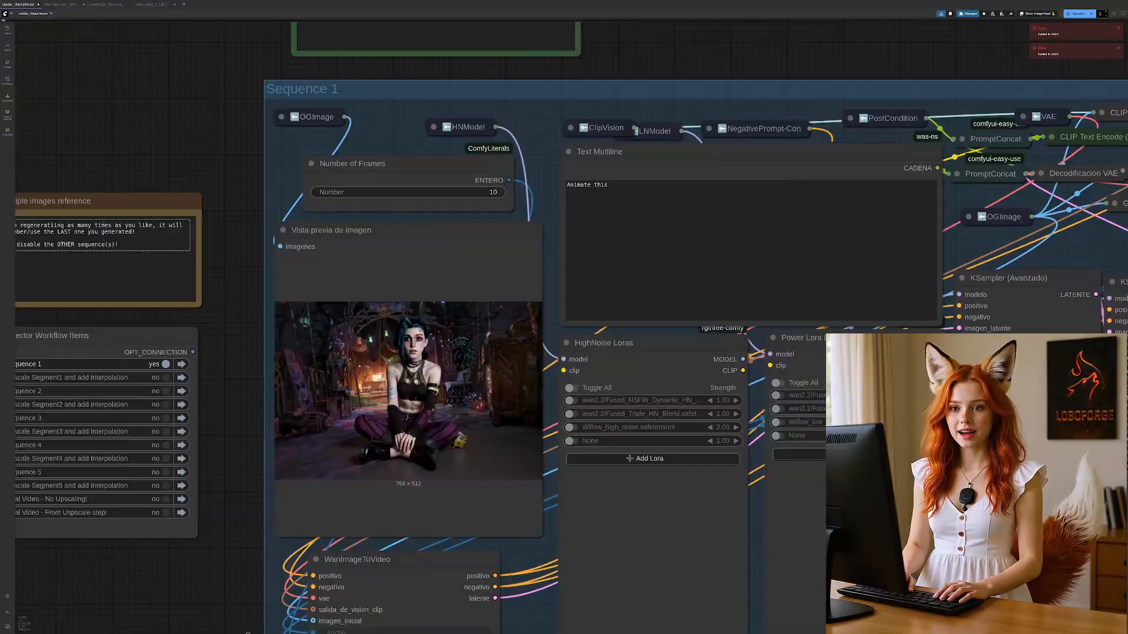
drag(230, 234, 257, 556)
drag(322, 136, 332, 365)
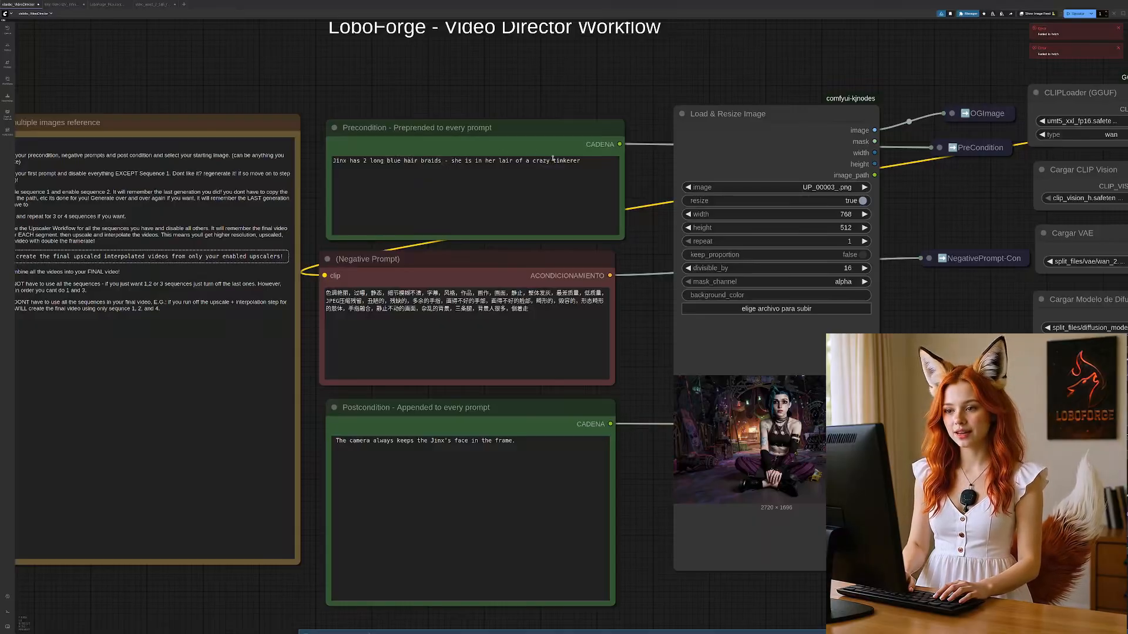
Step: Remove the word "the" before "Jinx's face" in the postcondition prompt
scroll(633, 563, down, 8)
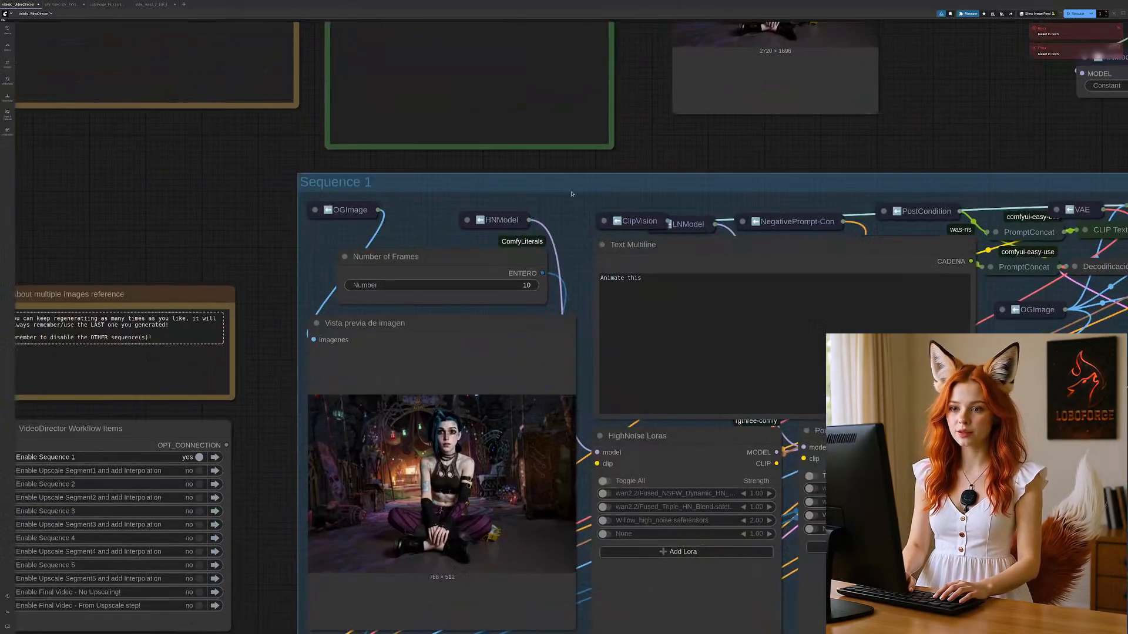
scroll(643, 124, up, 7)
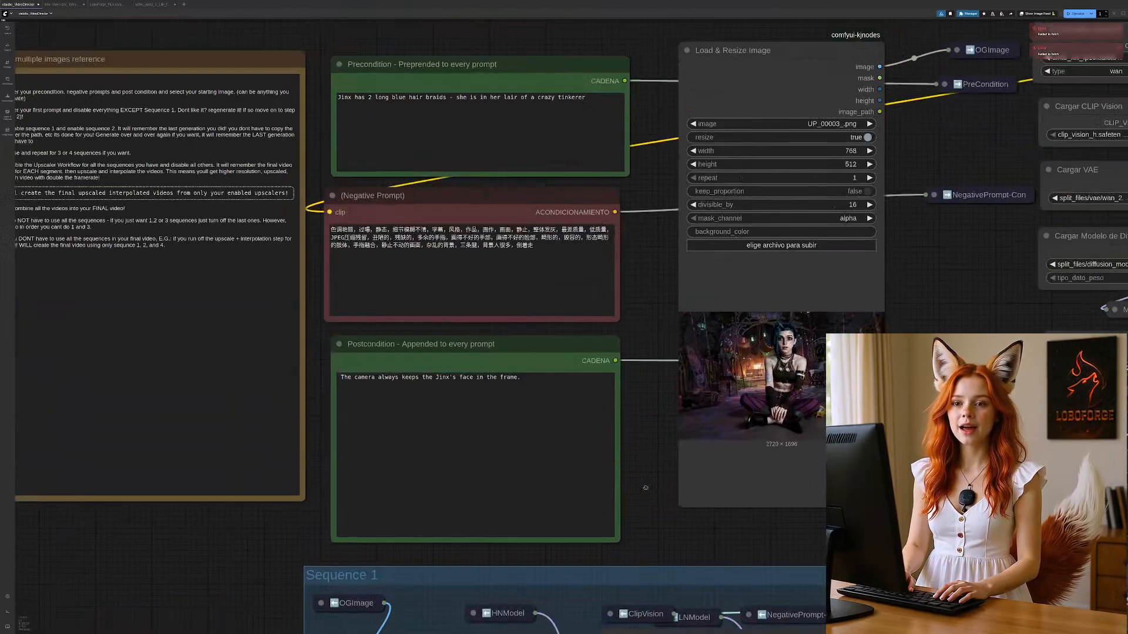
double_click(425, 377)
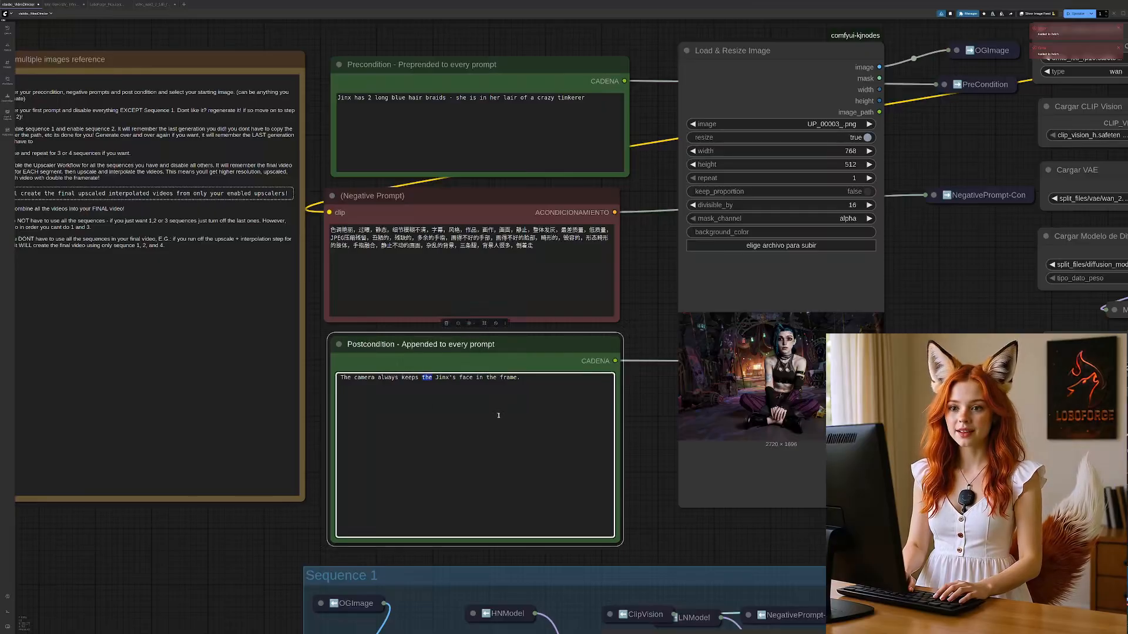
key(BackSpace)
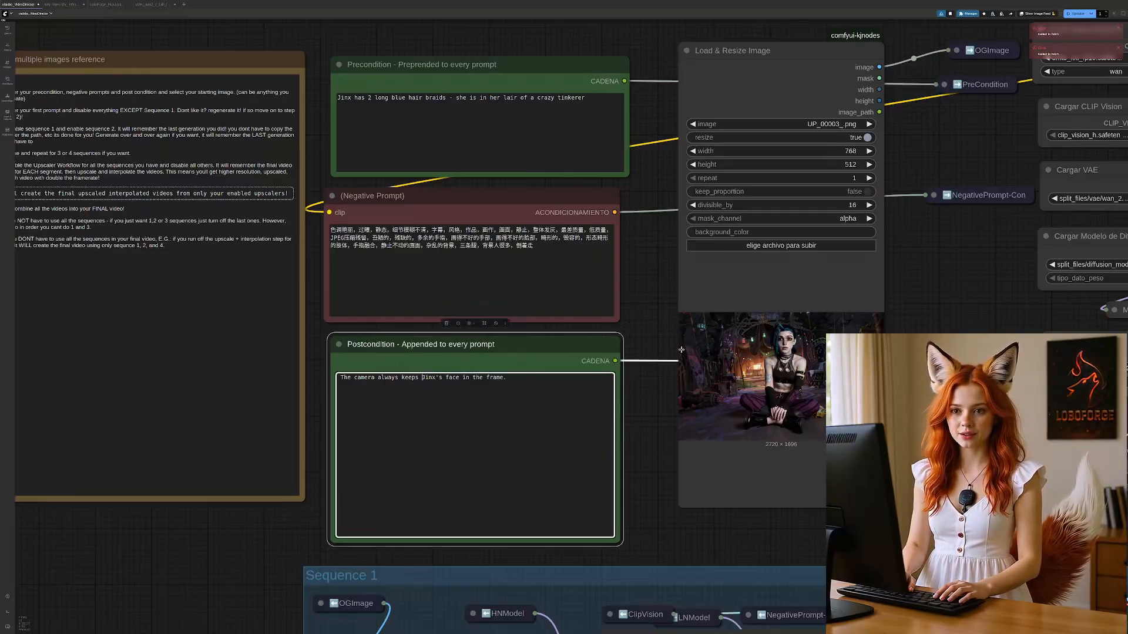
click(651, 317)
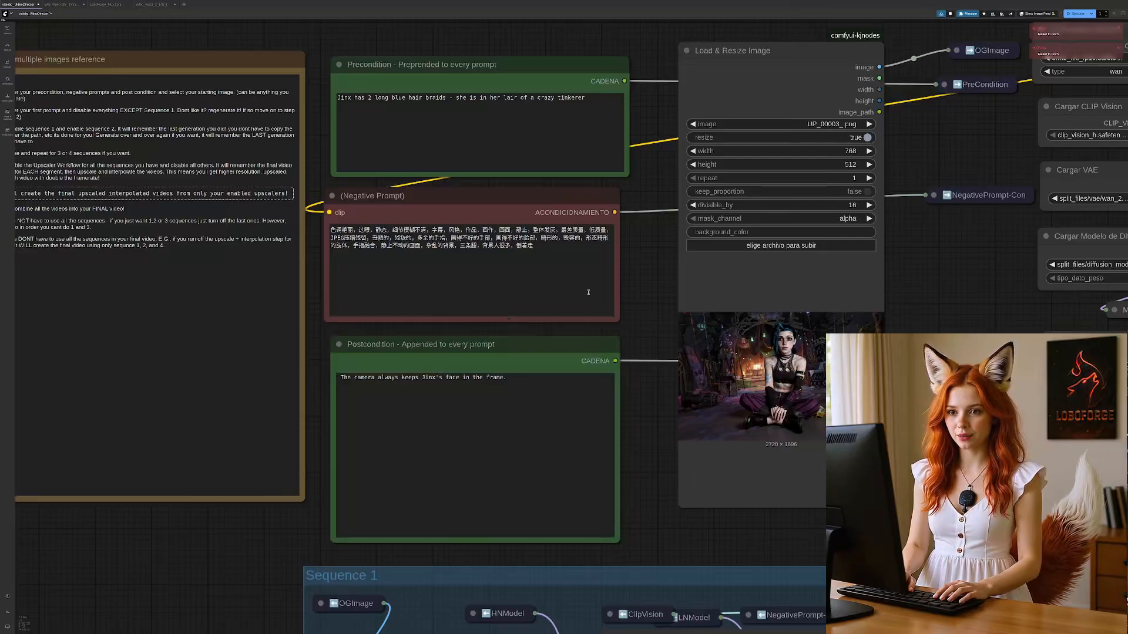
Step: Examine the subject name in the precondition prompt, the image and model loader nodes, and the Sequence 1 group
double_click(340, 98)
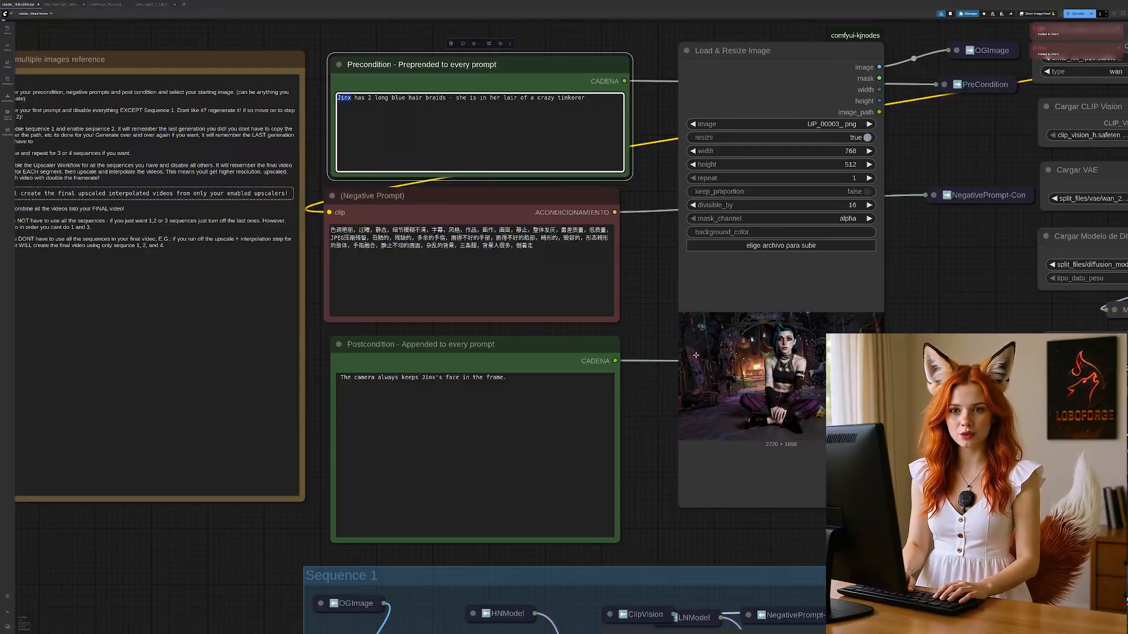
click(379, 114)
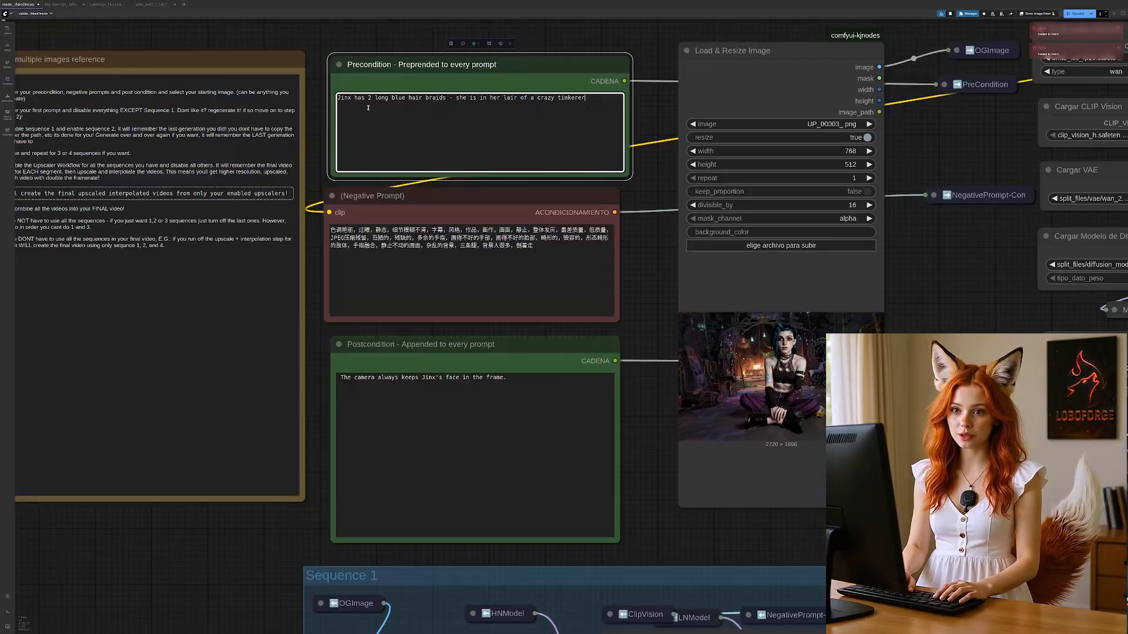
double_click(349, 99)
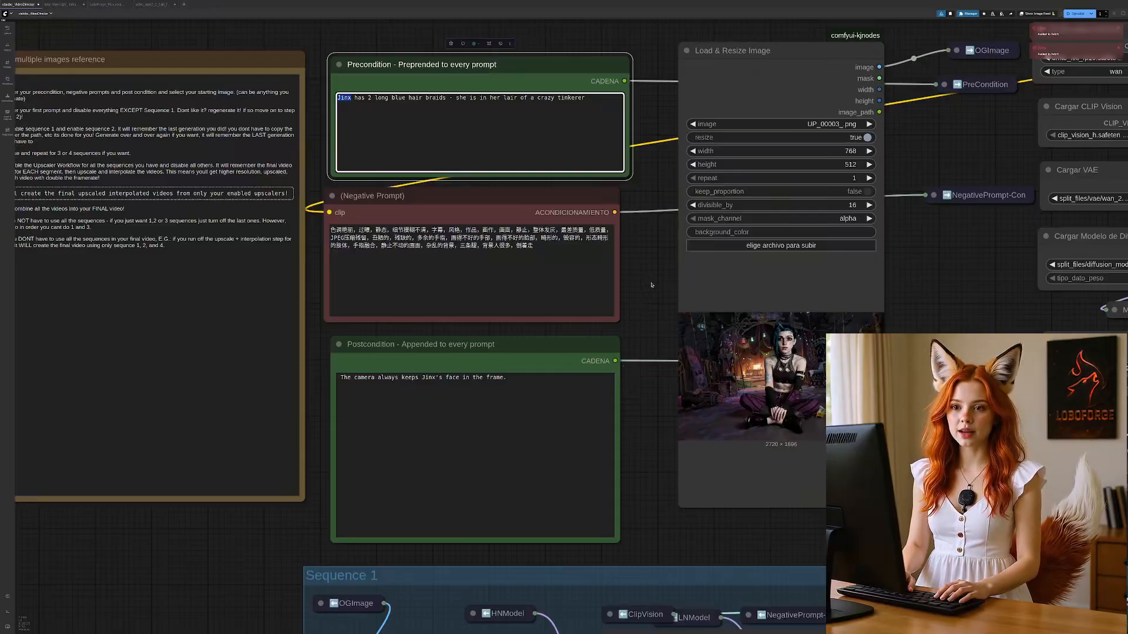
drag(648, 246, 649, 315)
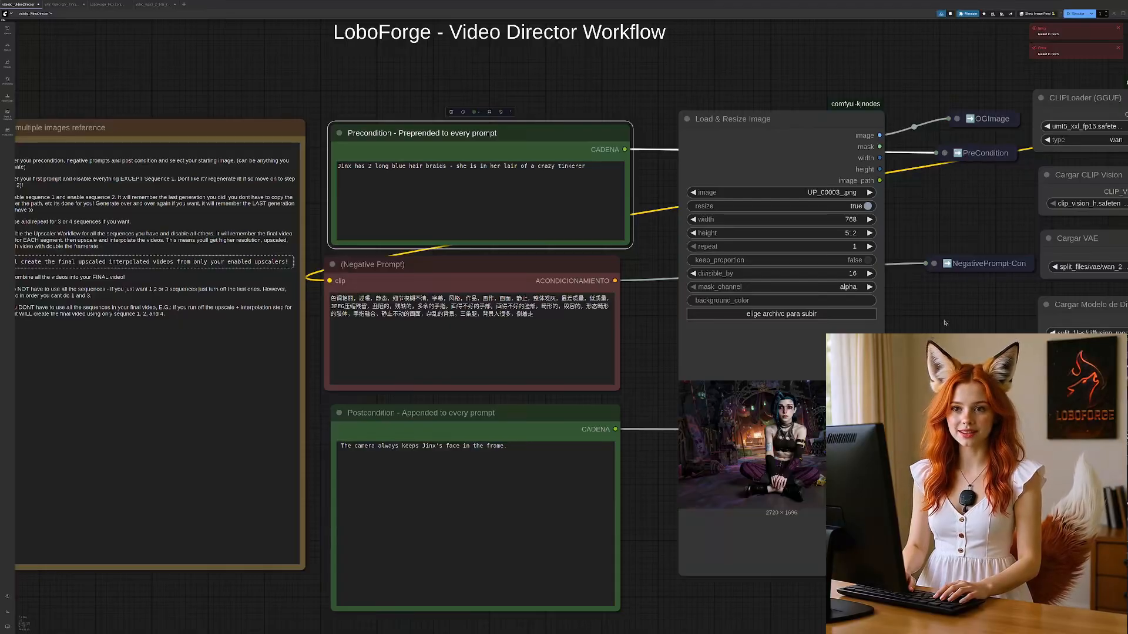
drag(945, 323, 916, 330)
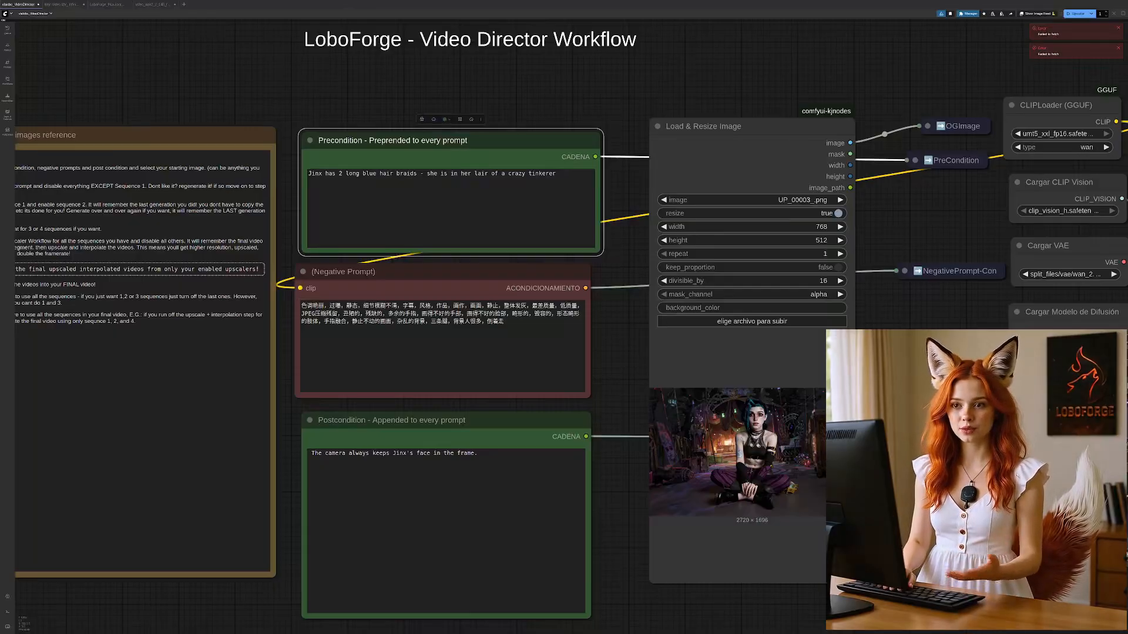
drag(915, 357, 683, 342)
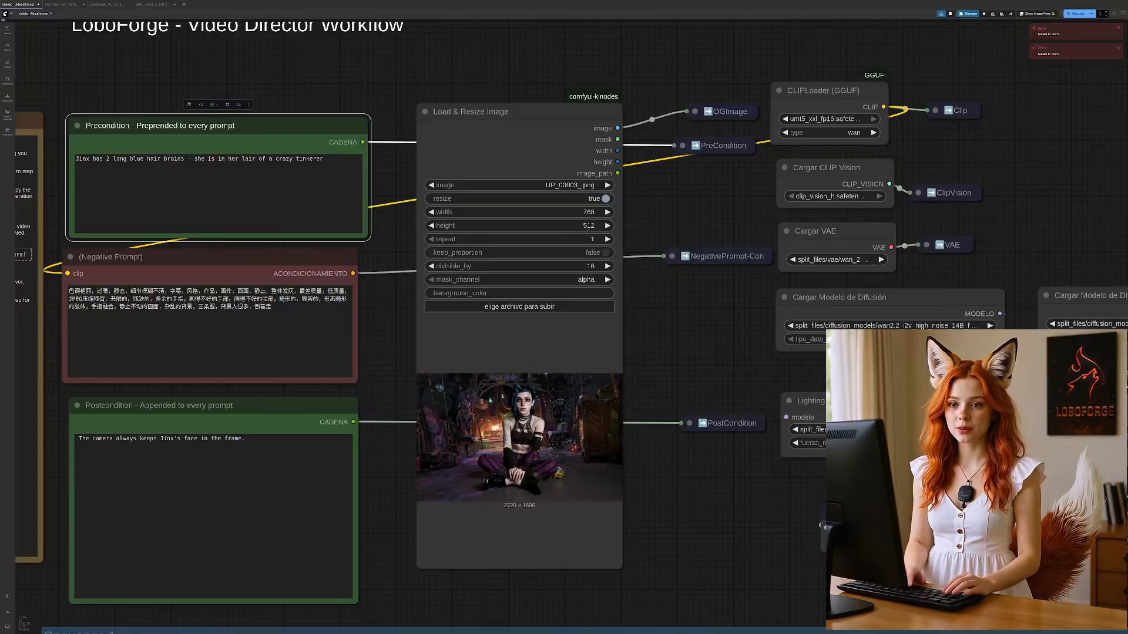
drag(850, 289, 691, 275)
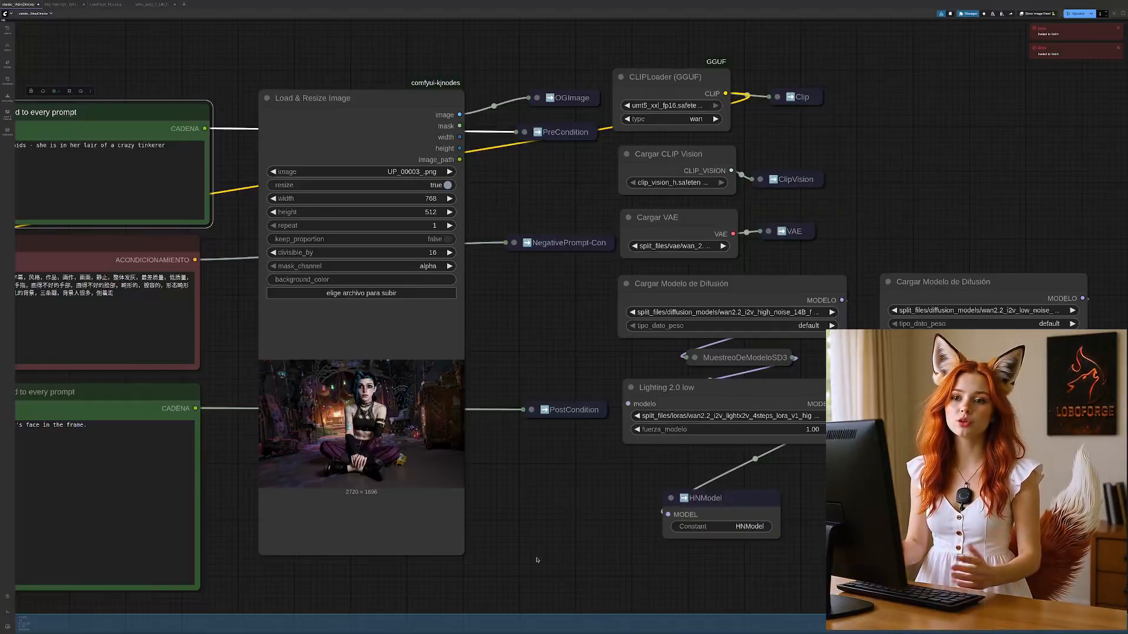
drag(533, 558, 841, 36)
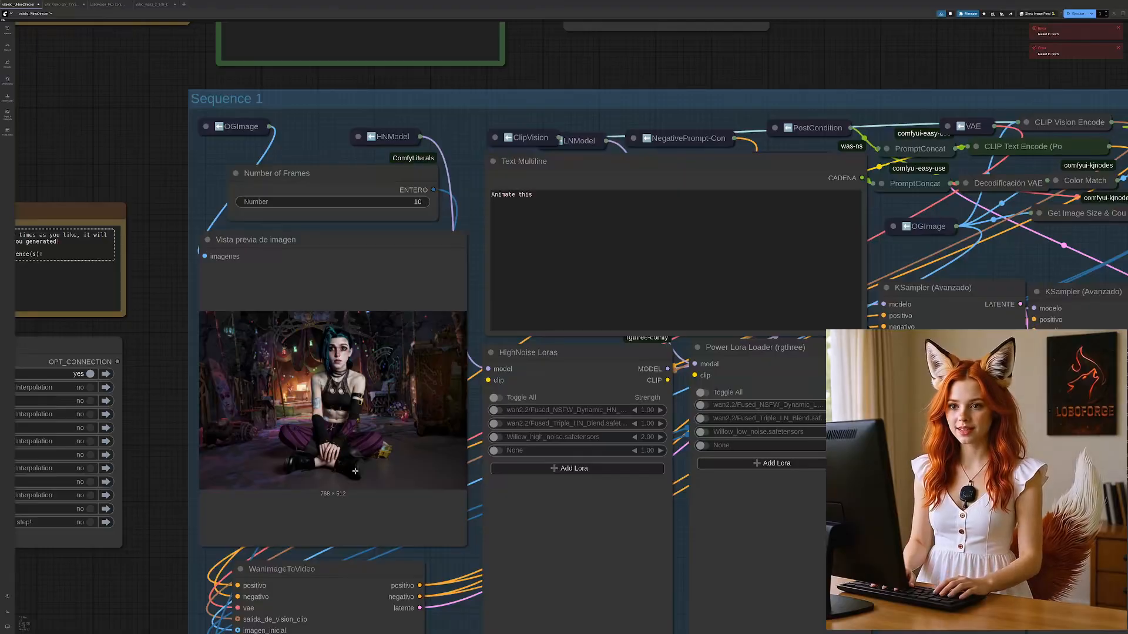
drag(147, 574, 177, 385)
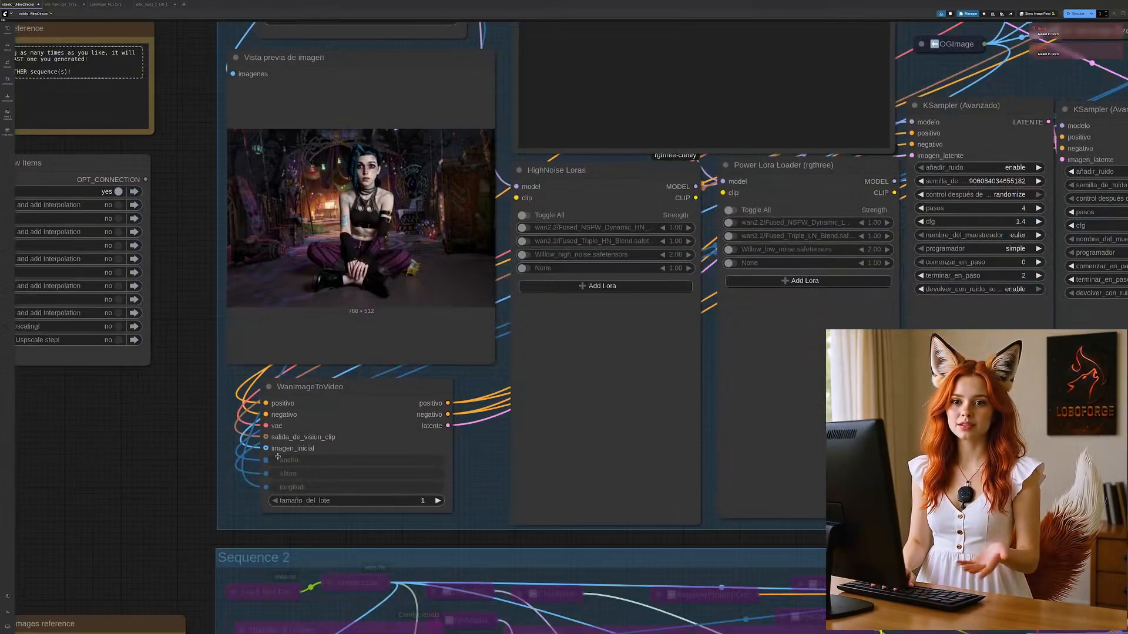
drag(179, 93, 175, 302)
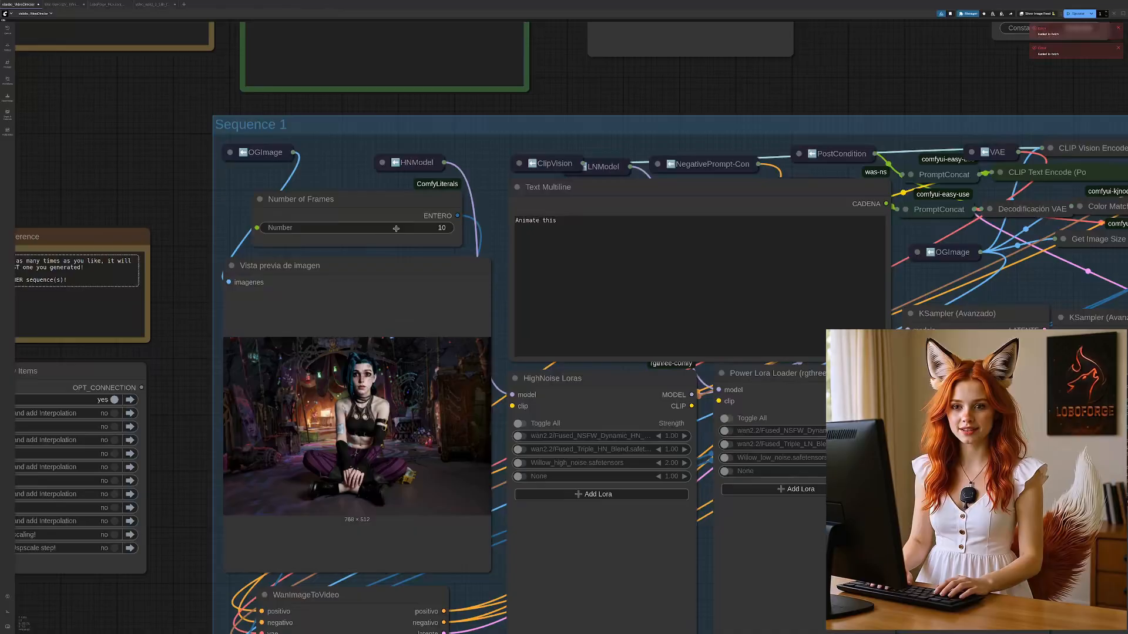
Step: Select the whole prompt "Animate this" in Sequence 1's multiline text node
click(600, 224)
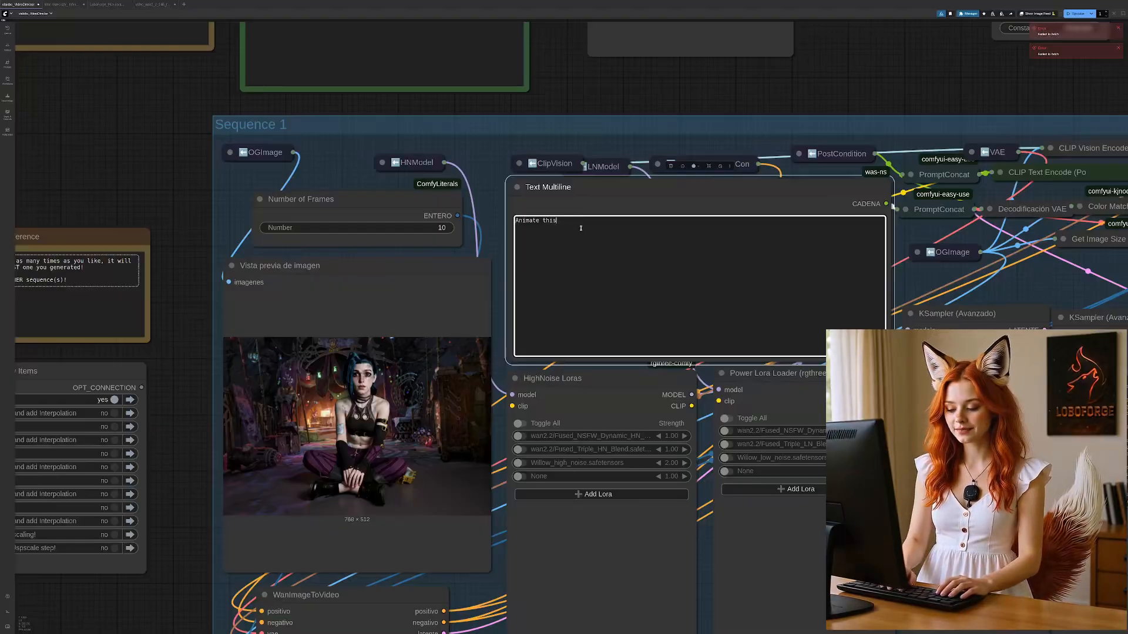
key(ctrl+a)
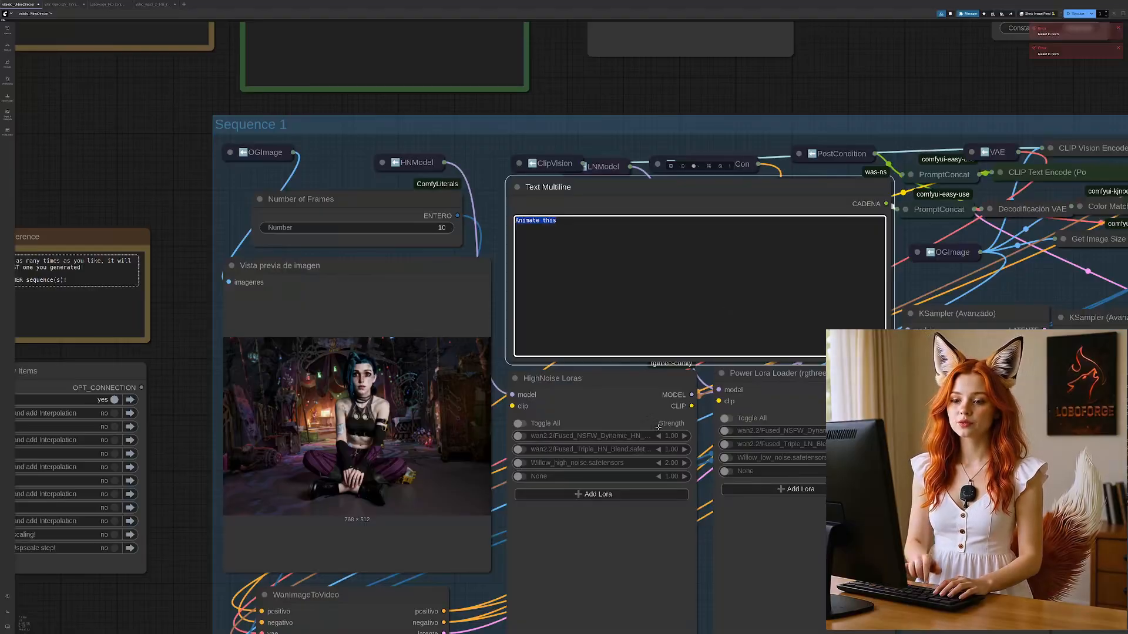
click(608, 232)
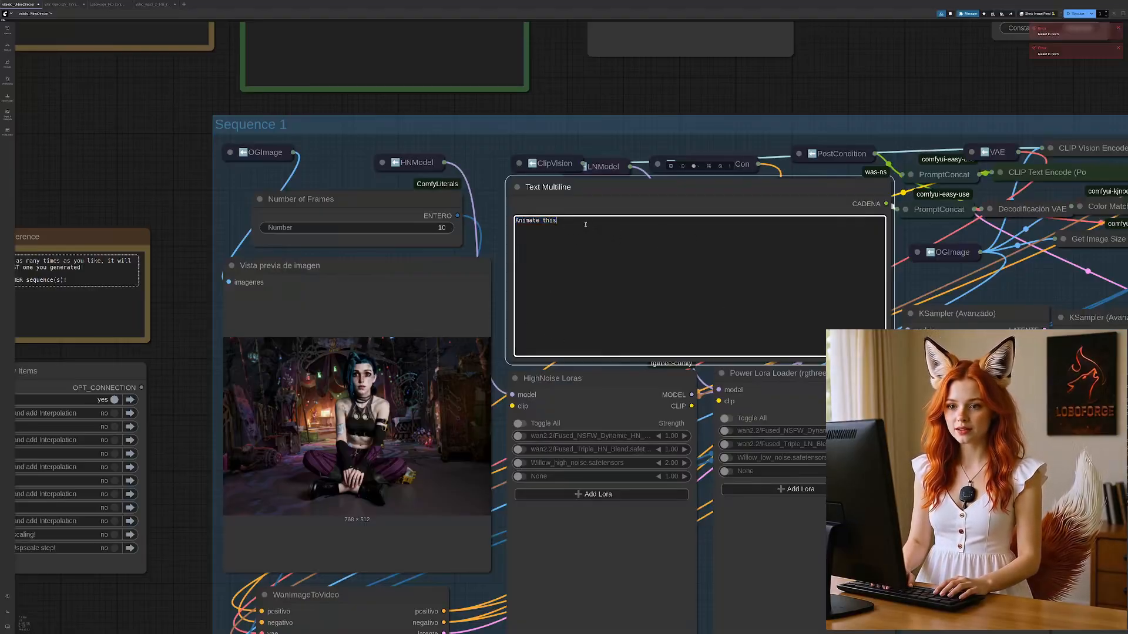
drag(585, 224, 518, 221)
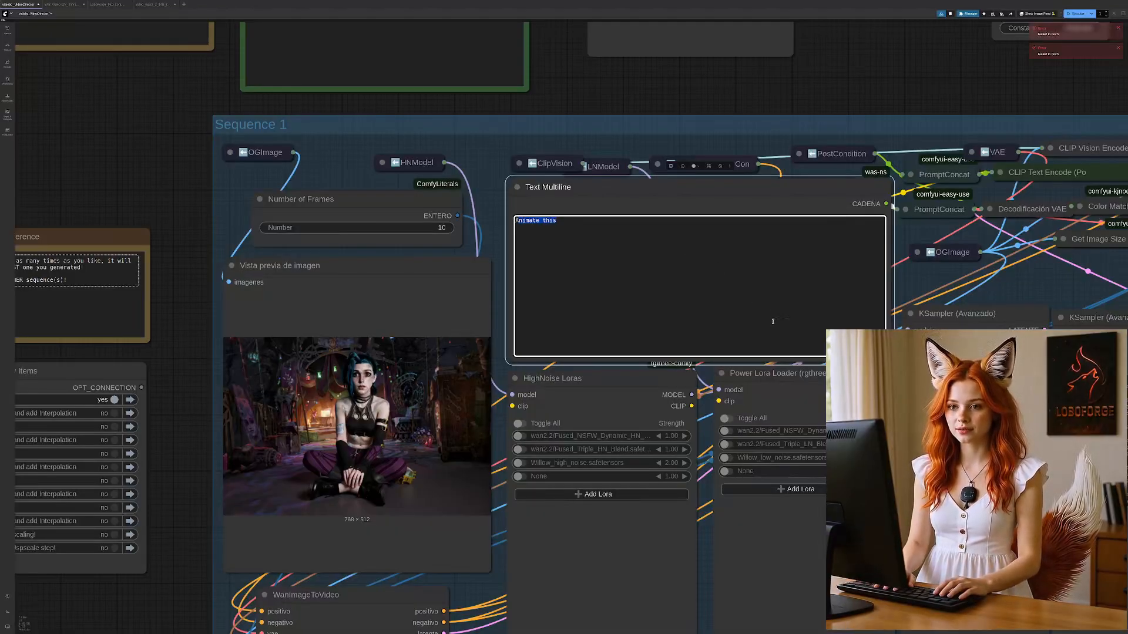
Step: Replace the selected Sequence 1 prompt with "Jinx plays with her gun"
text(Jinm)
key(BackSpace)
key(BackSpace)
key(BackSpace)
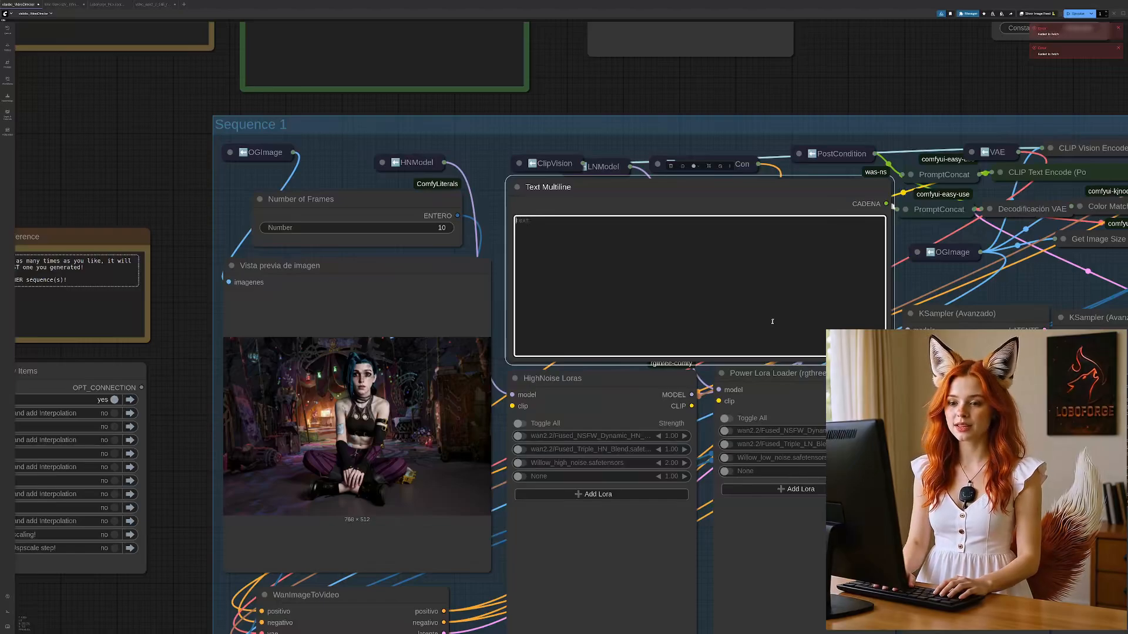
text(Jinx )
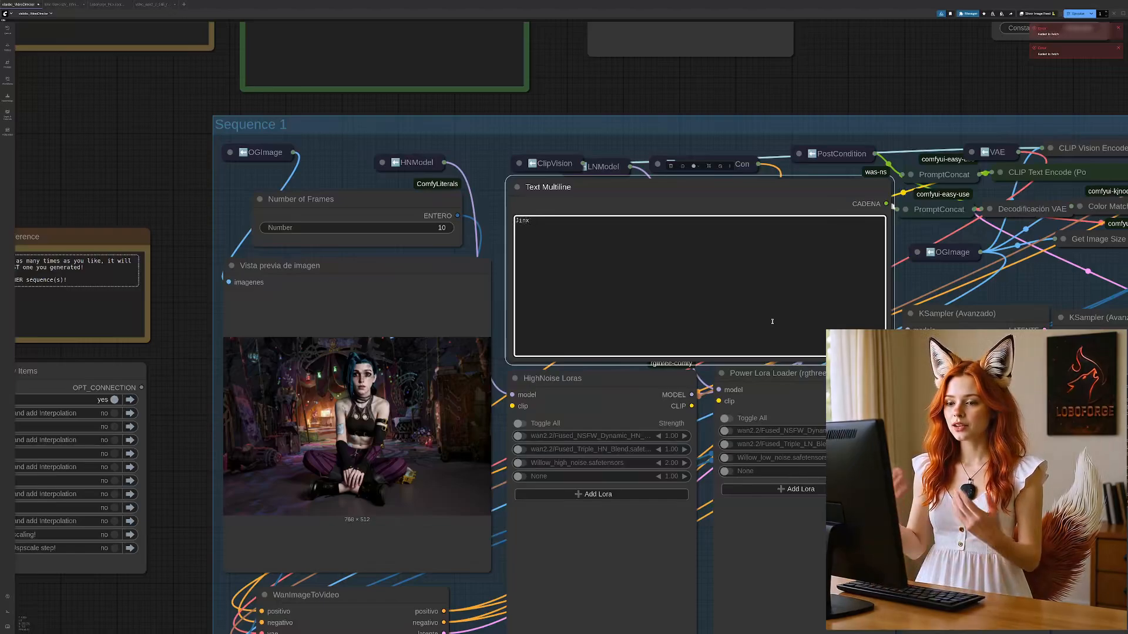
text(plays with her gun.)
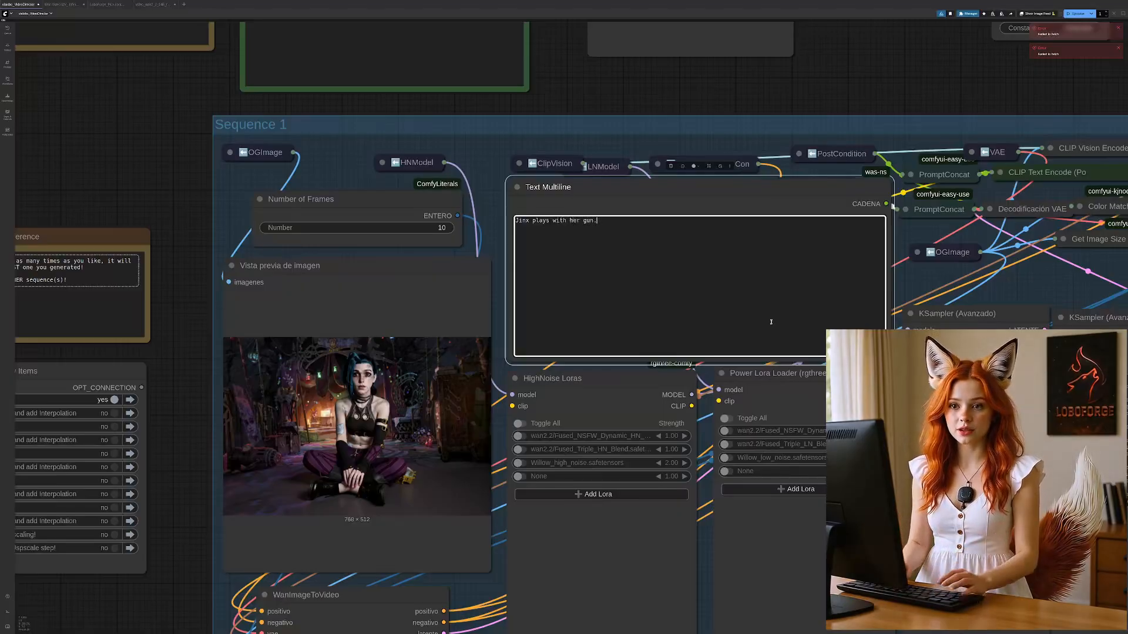
key(BackSpace)
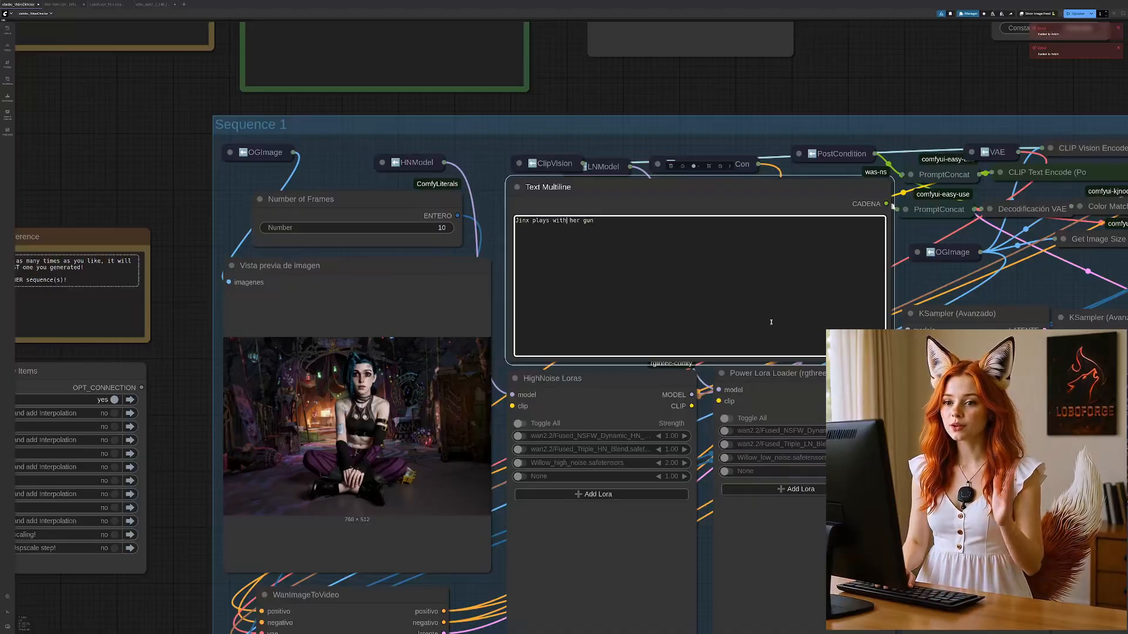
Step: Revise the Sequence 1 prompt to read "Jinx plays with the yellow gun on her left side."
key(ctrl+Left)
key(ctrl+Left)
text(the yellow)
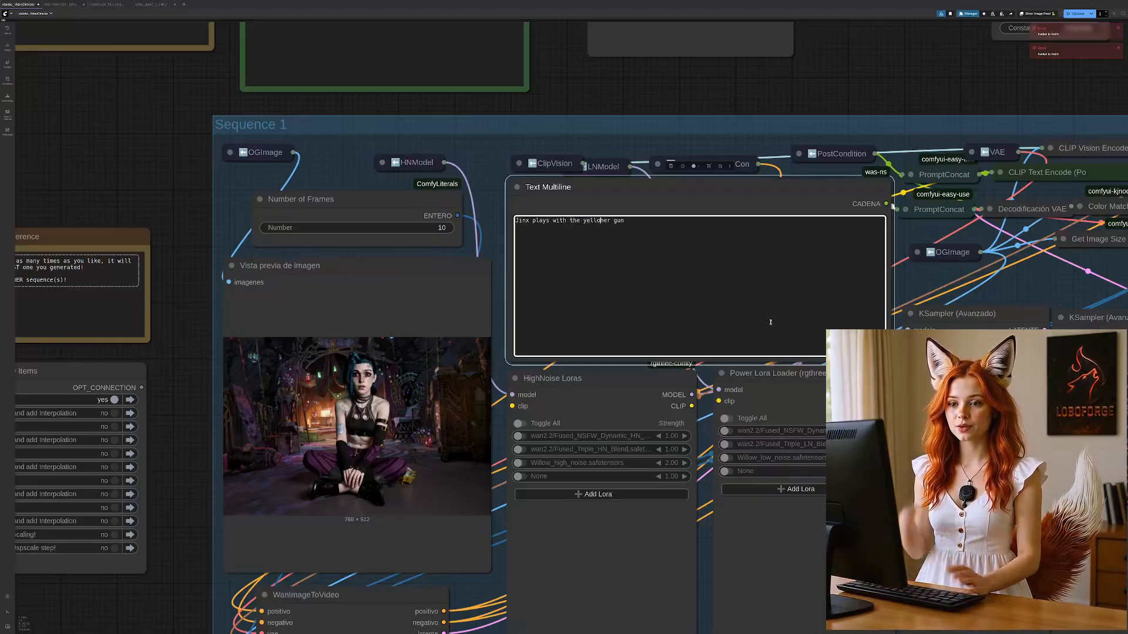
key(Delete)
key(Delete)
key(Delete)
key(Delete)
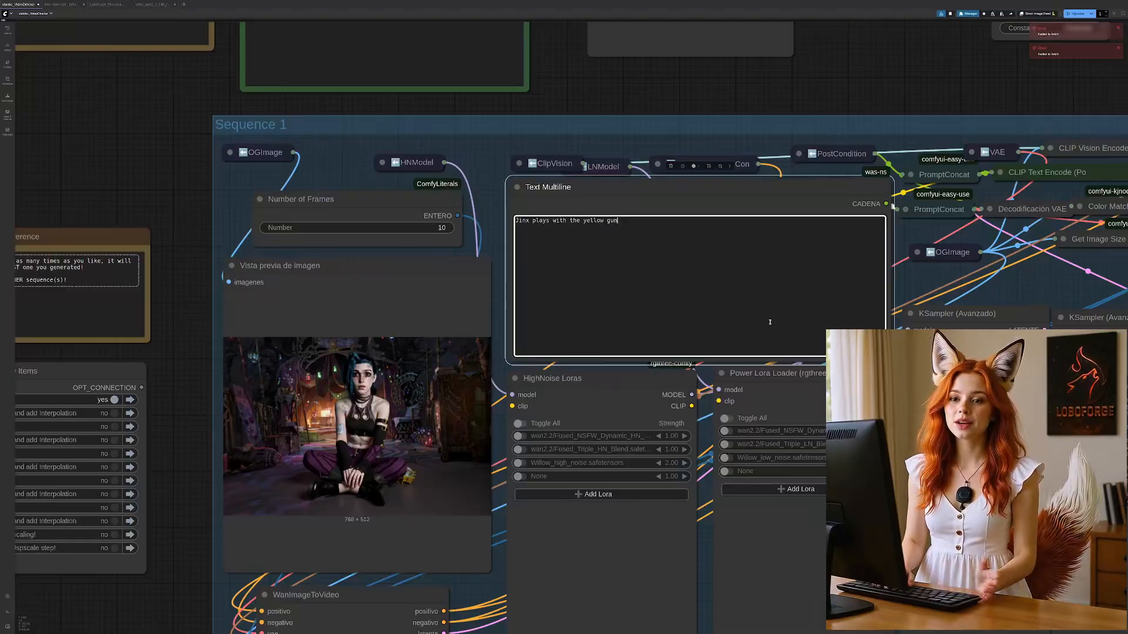
text(on her left side.)
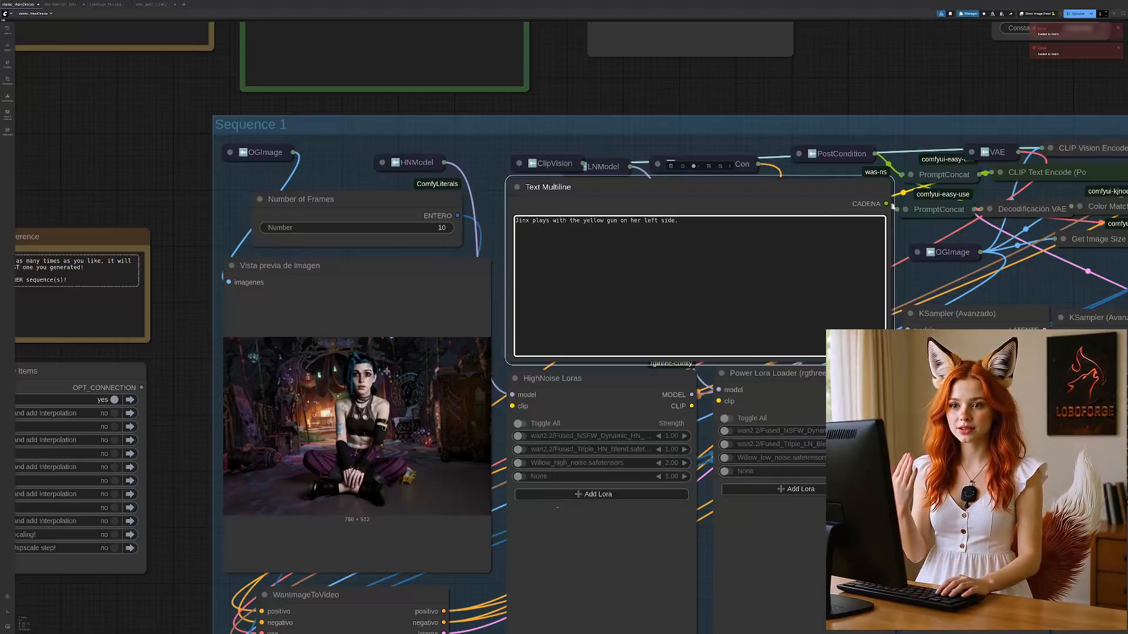
Step: Examine Sequence 1's LoRA loaders, KSampler settings, Sequence Preview node and final-frame image preview
drag(201, 467, 87, 442)
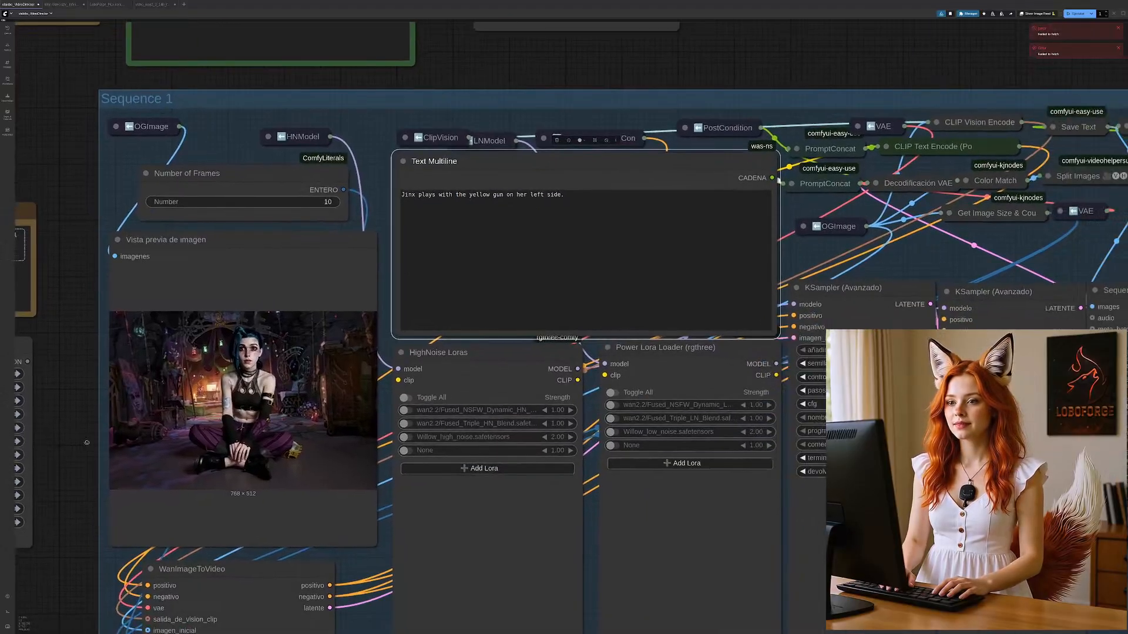
scroll(684, 392, down, 6)
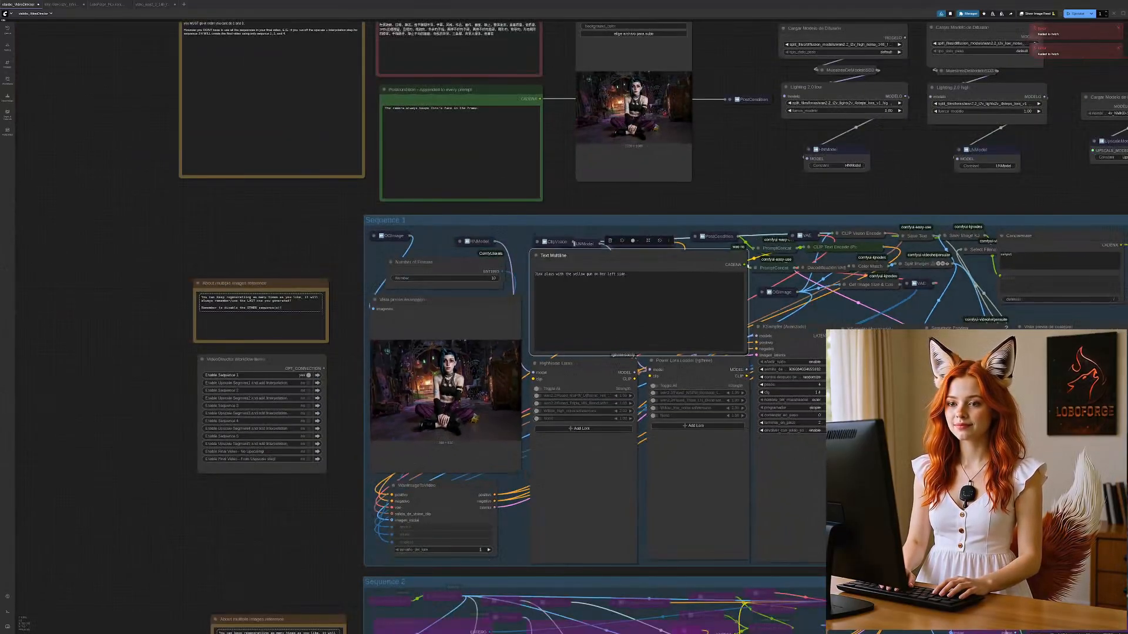
drag(978, 550, 600, 456)
scroll(602, 372, up, 1)
scroll(602, 372, up, 8)
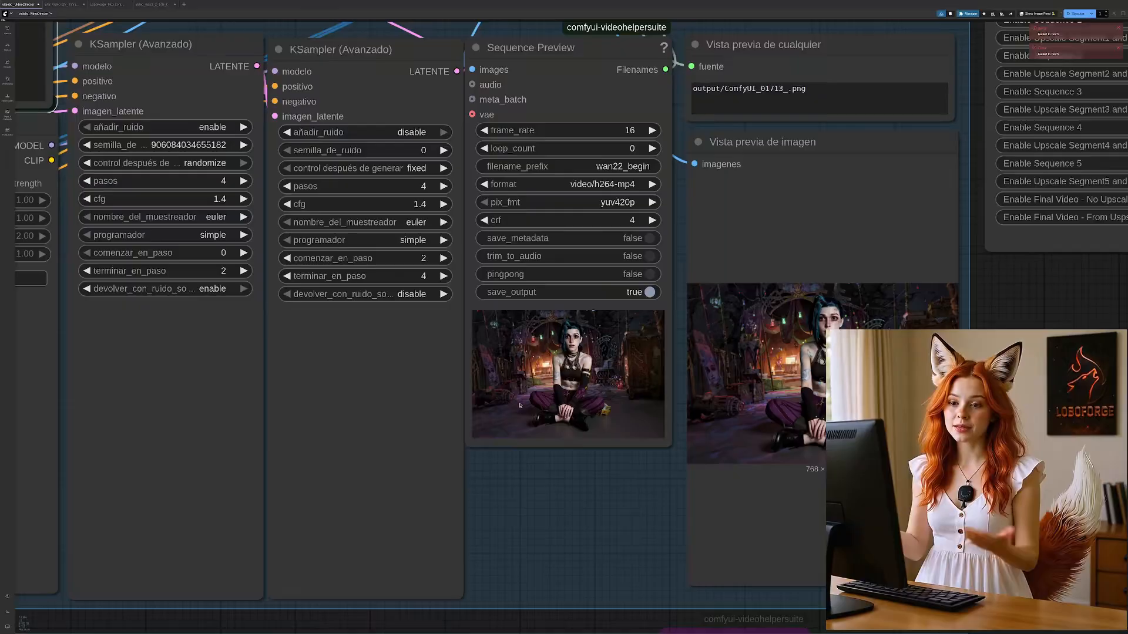
scroll(601, 386, down, 2)
scroll(597, 402, down, 2)
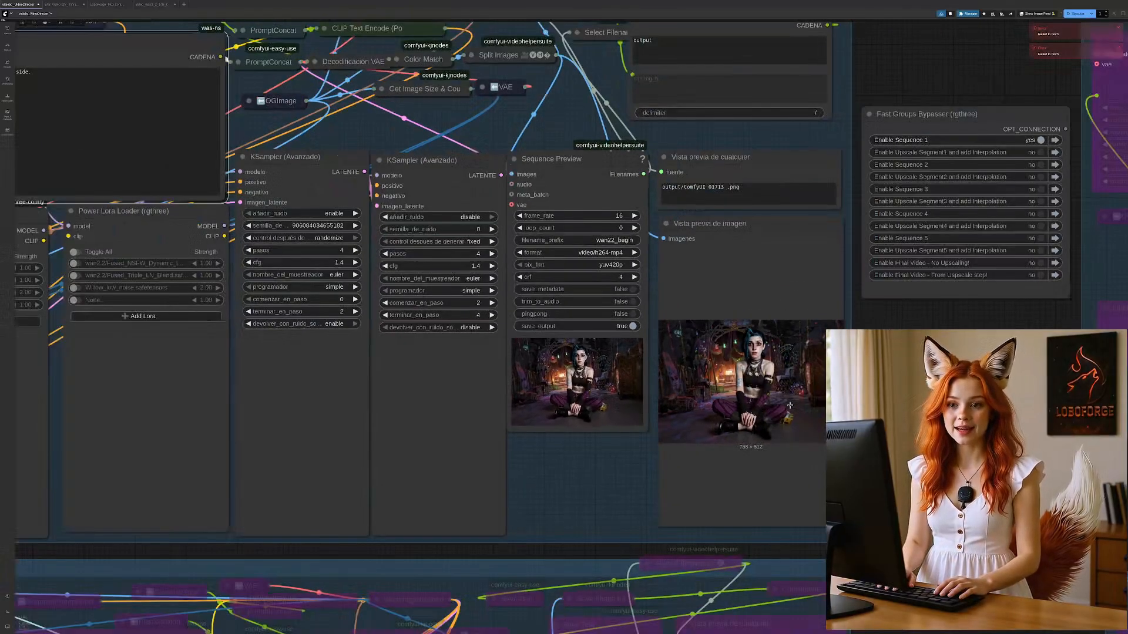
Step: Disable Sequence 1 and enable Sequence 2 in the VideoDirector workflow items
drag(335, 547, 1055, 484)
drag(462, 445, 488, 440)
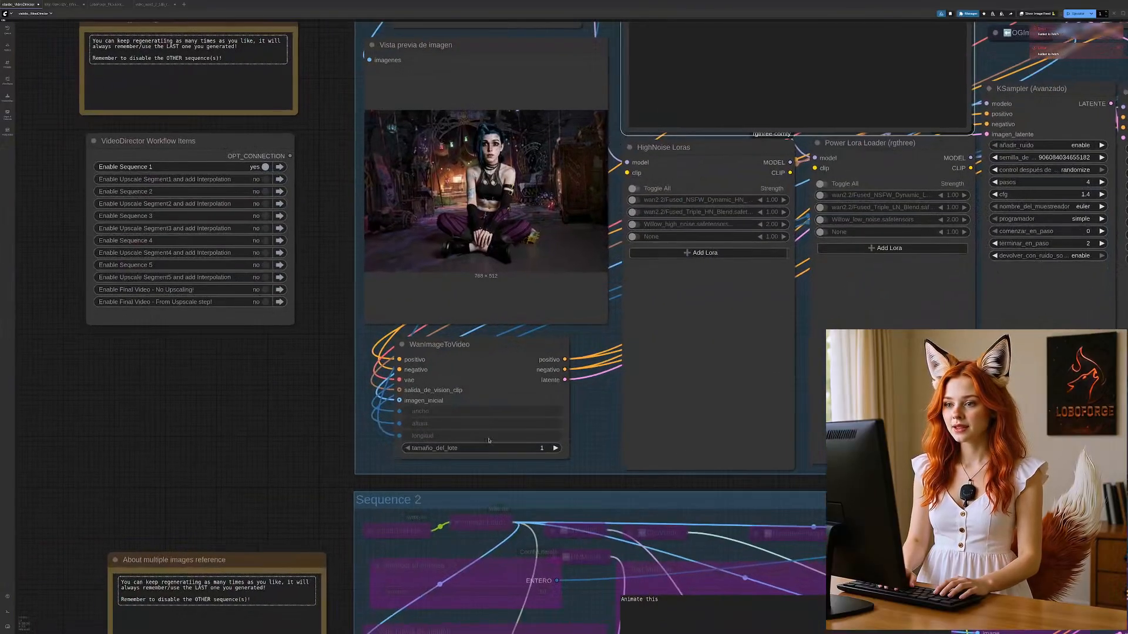
click(265, 167)
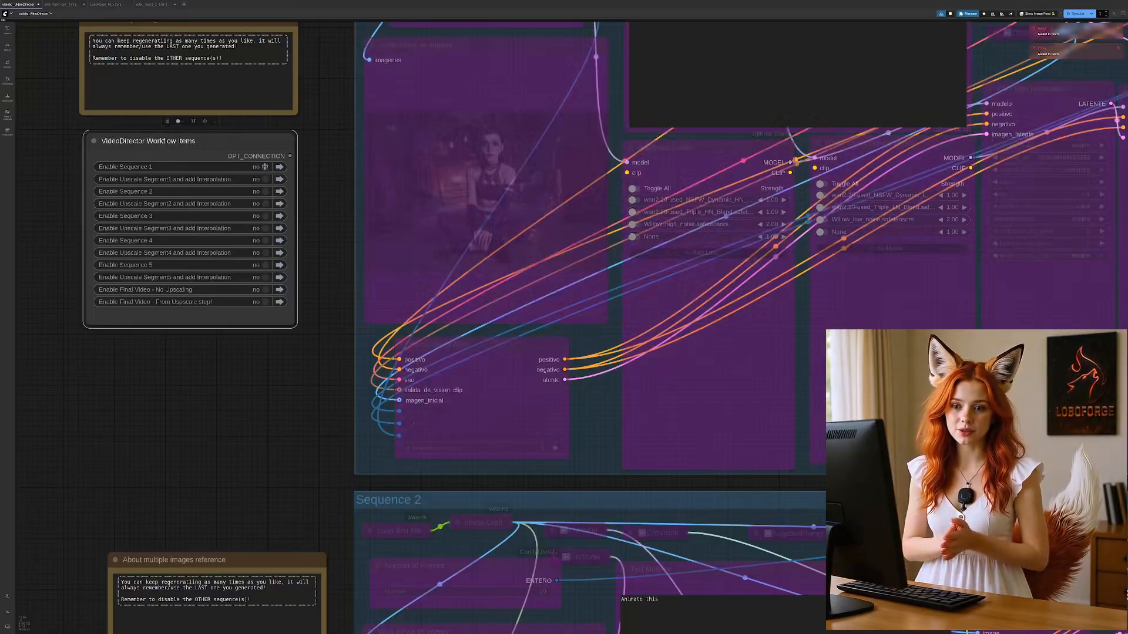
click(265, 192)
scroll(125, 208, down, 6)
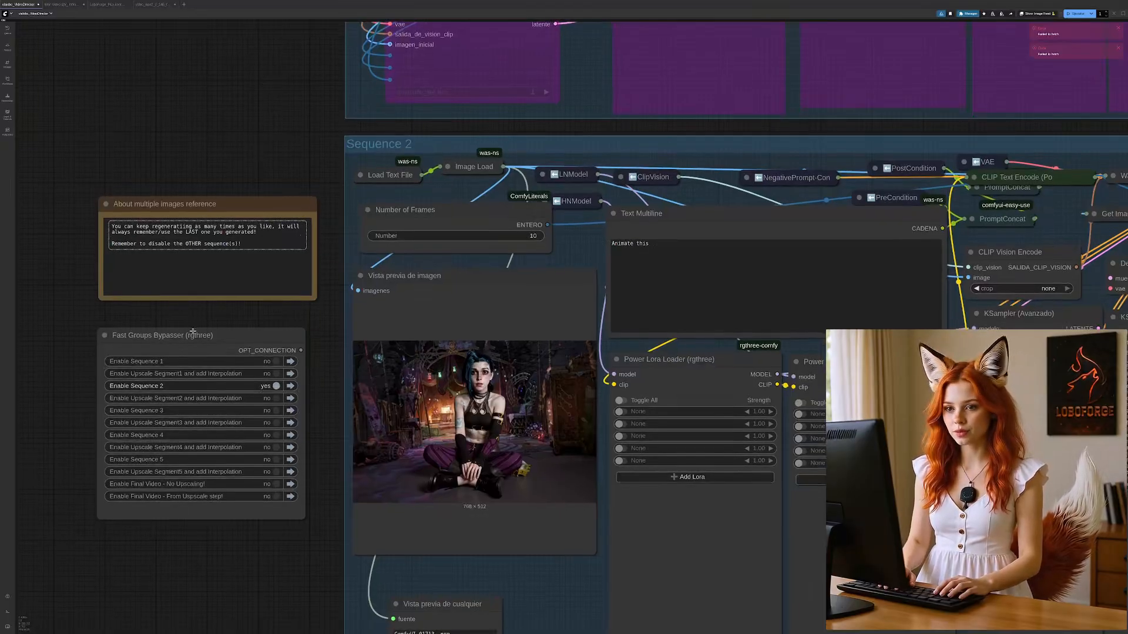
click(190, 336)
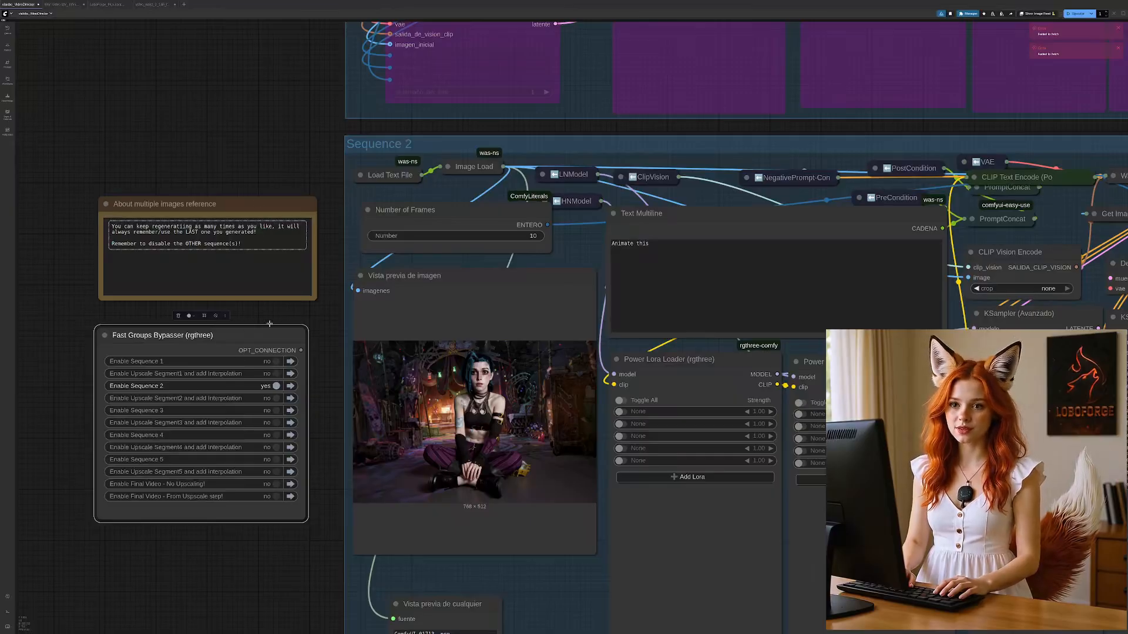
Step: Review the Sequence 2 nodes, and switch the active group from Sequence 2 to Sequence 3
drag(275, 555, 257, 467)
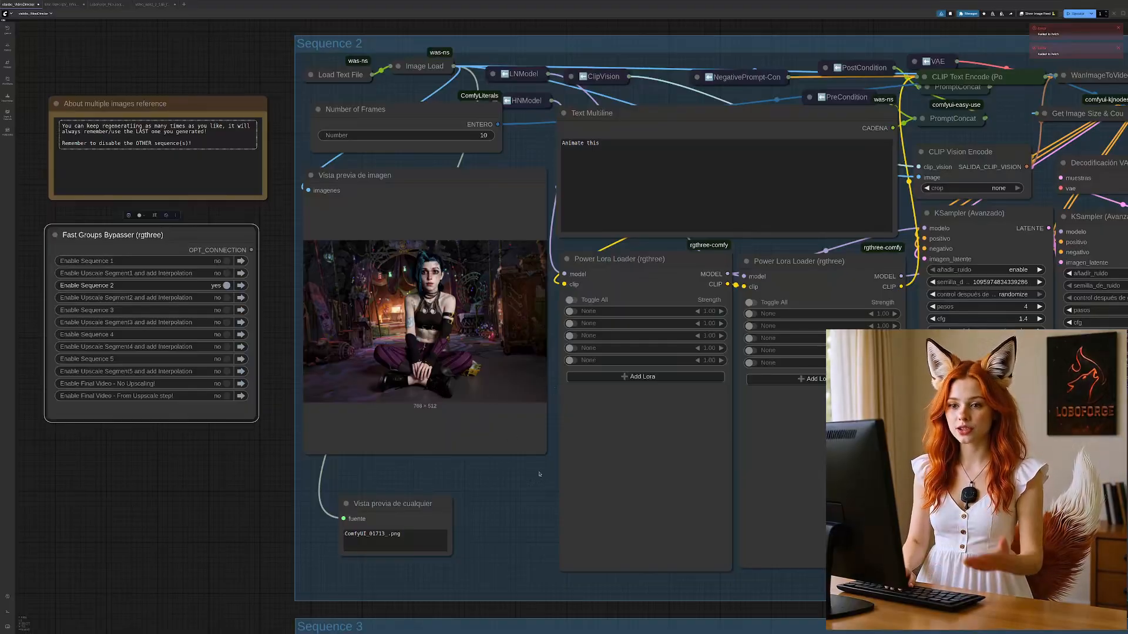
drag(752, 615, 377, 568)
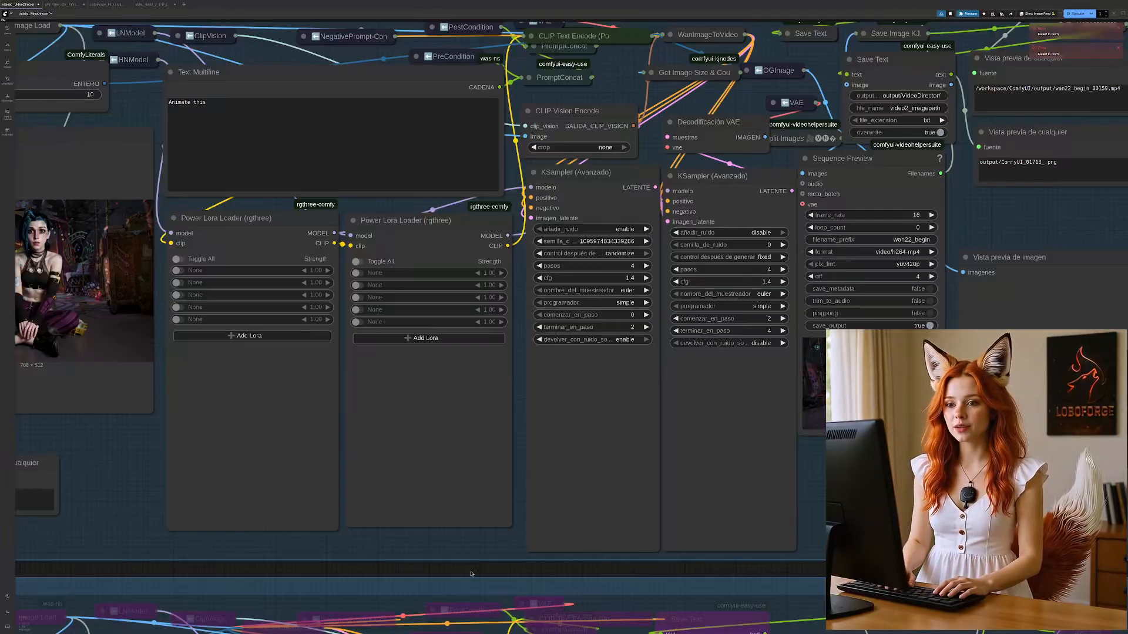
drag(471, 574, 876, 96)
click(237, 434)
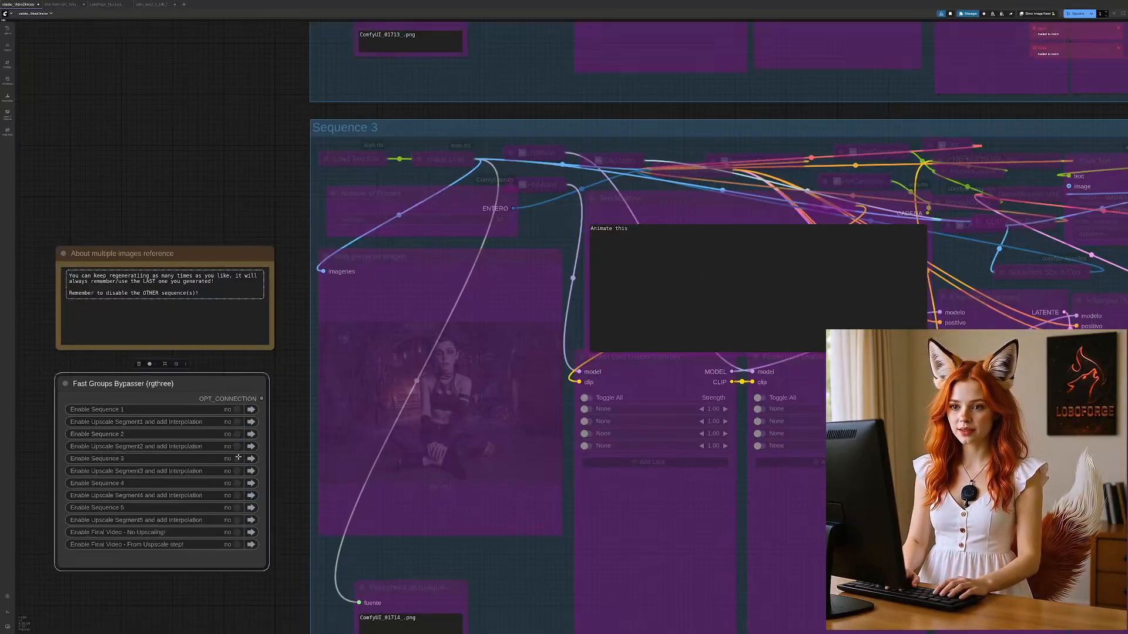
click(238, 457)
drag(505, 481, 477, 398)
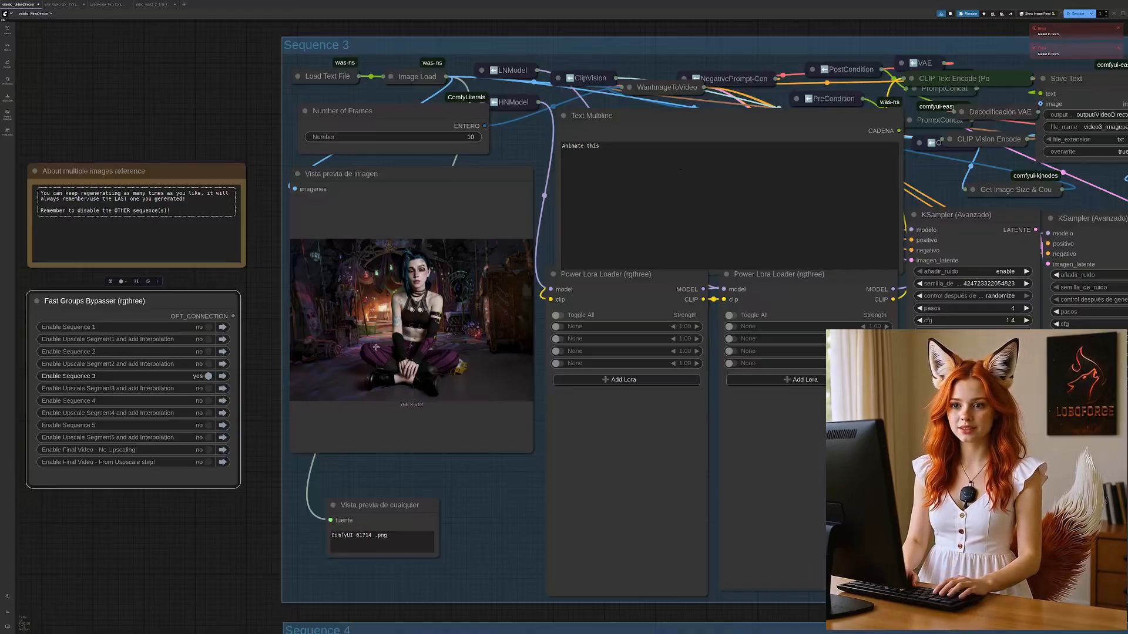
Step: Switch the active group from Sequence 3 to Sequence 4, and finally disable Sequence 4 as well
scroll(242, 546, down, 3)
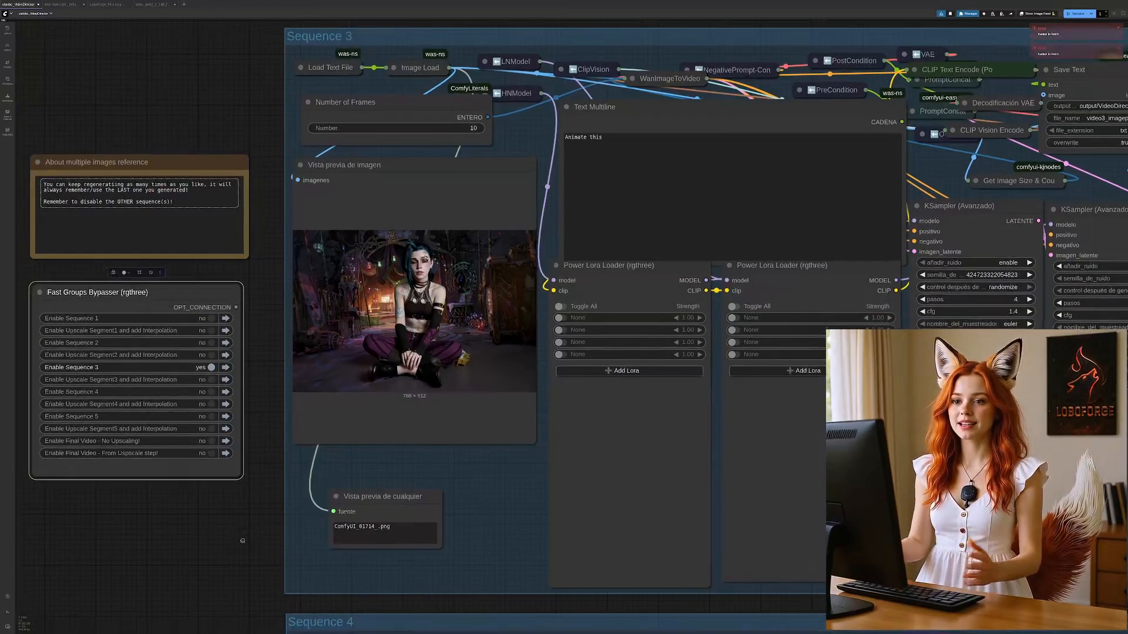
scroll(245, 494, down, 10)
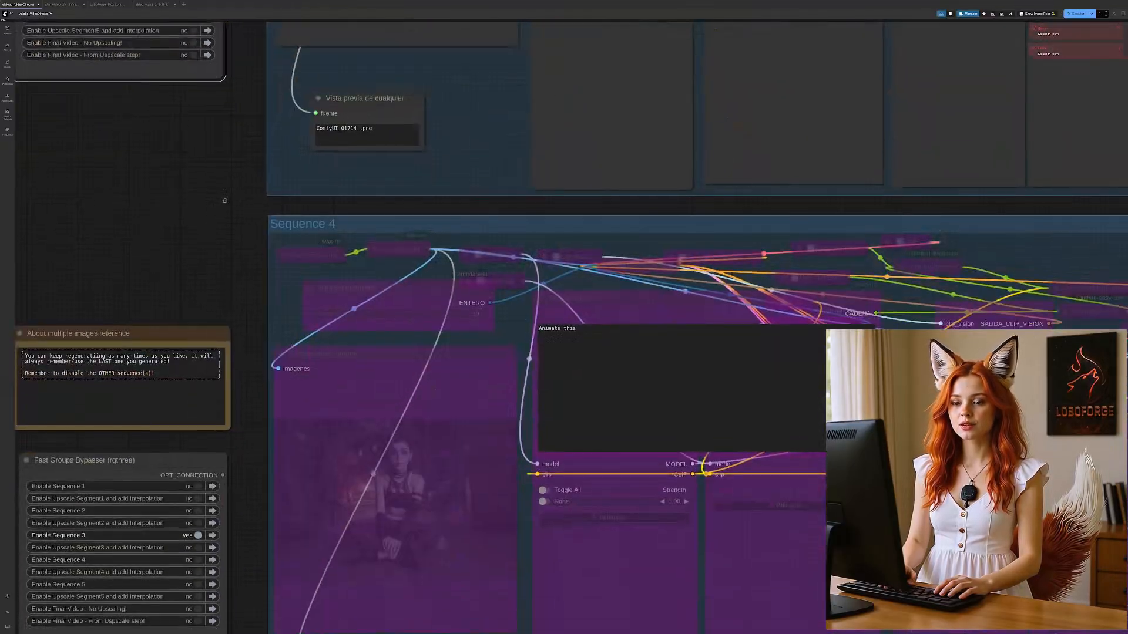
click(202, 511)
click(203, 535)
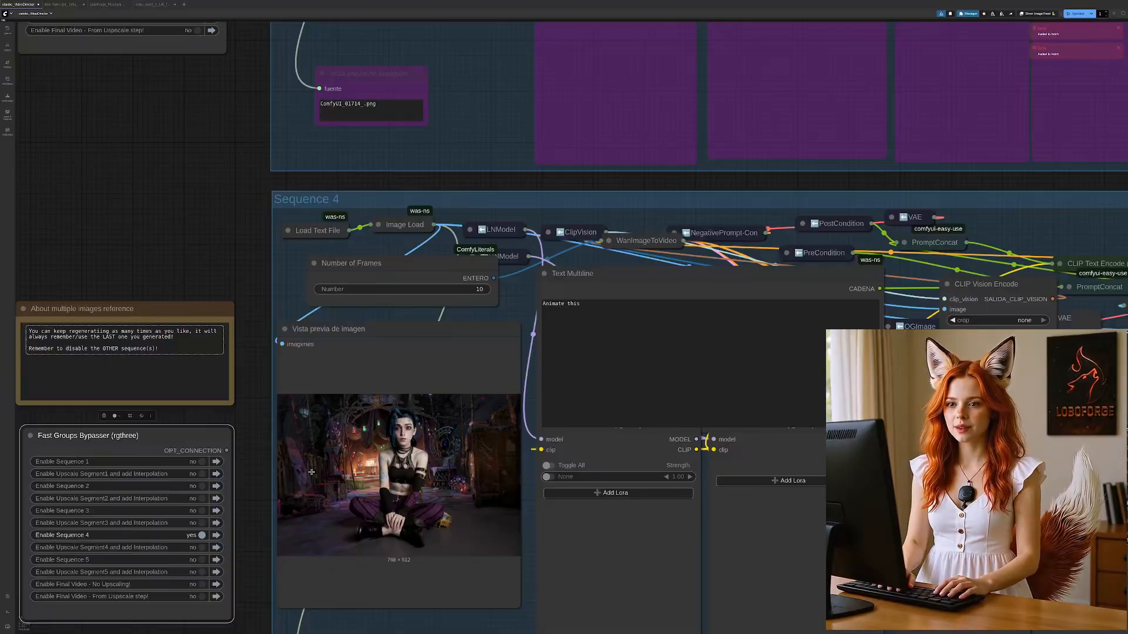
scroll(250, 534, down, 5)
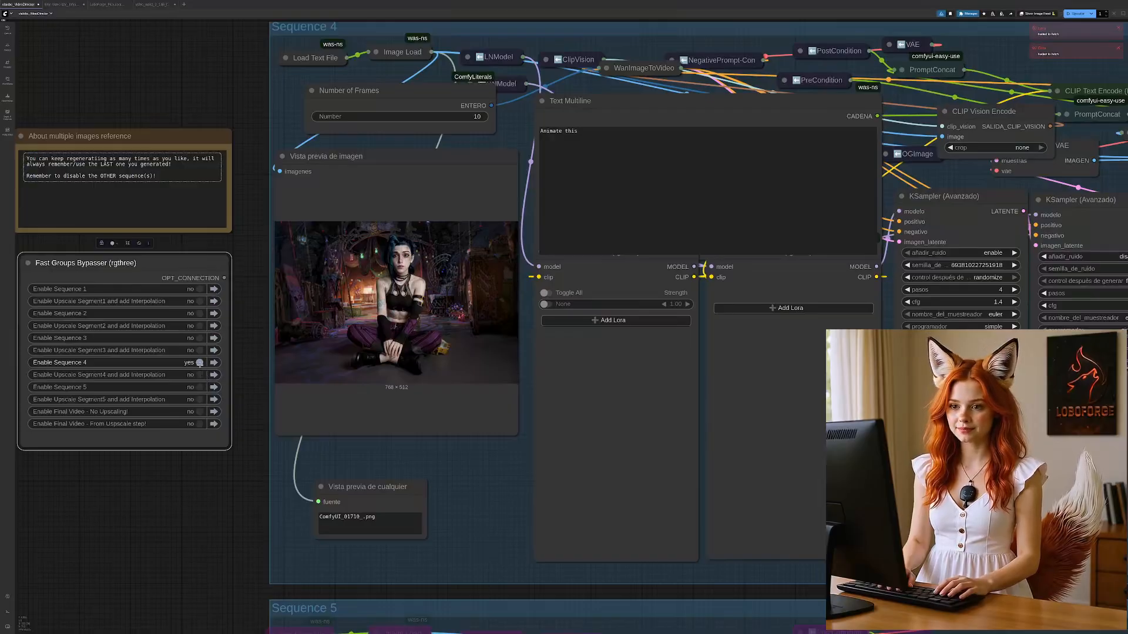
click(199, 363)
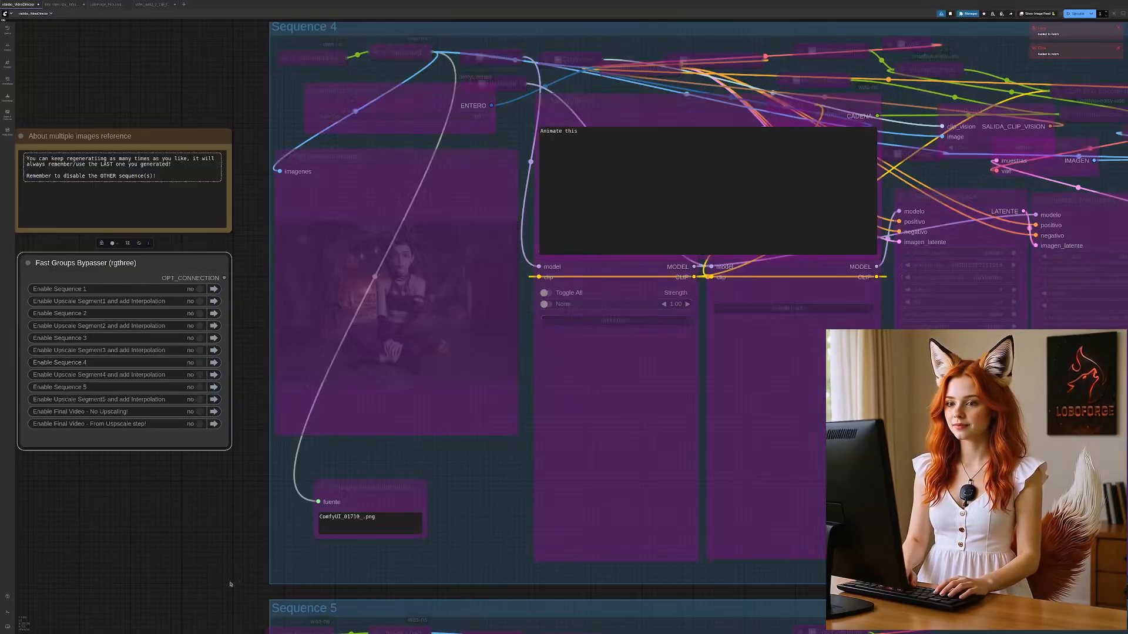
Step: Examine the bypassed Sequence 5 group, including the contents of its collapsed text and image node above the preview
drag(213, 596, 229, 229)
drag(417, 122, 345, 316)
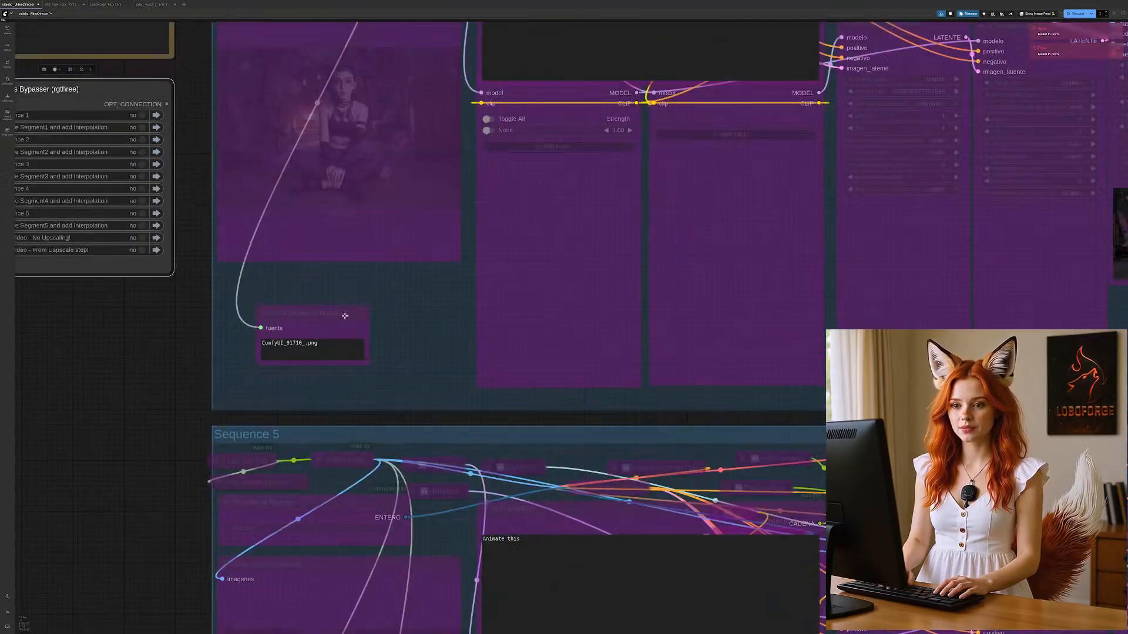
scroll(345, 316, down, 10)
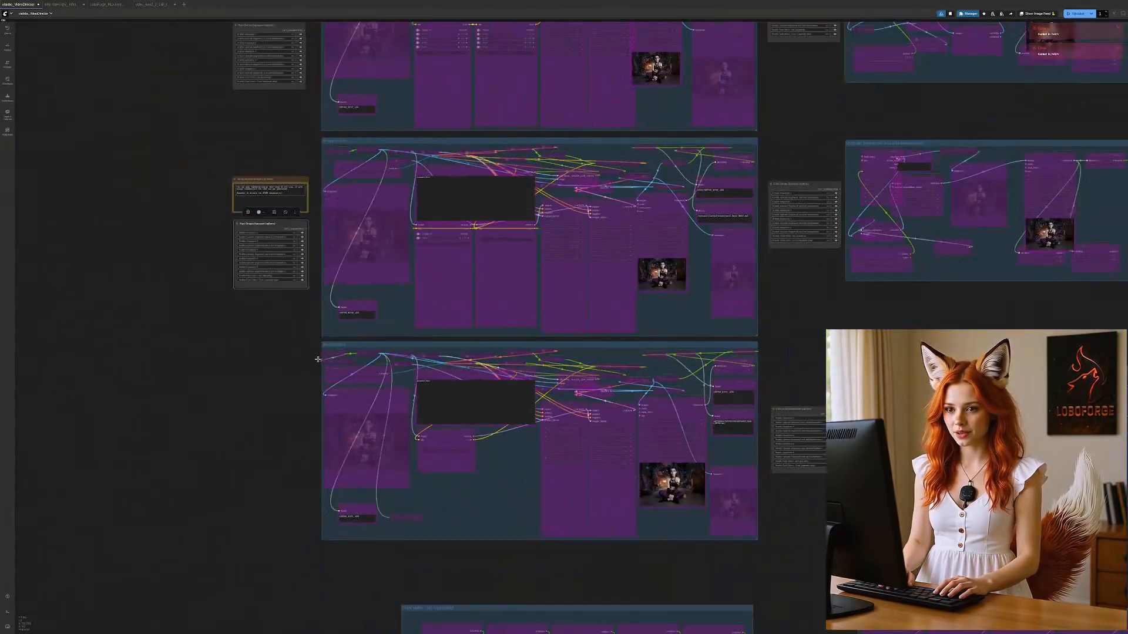
scroll(249, 380, up, 3)
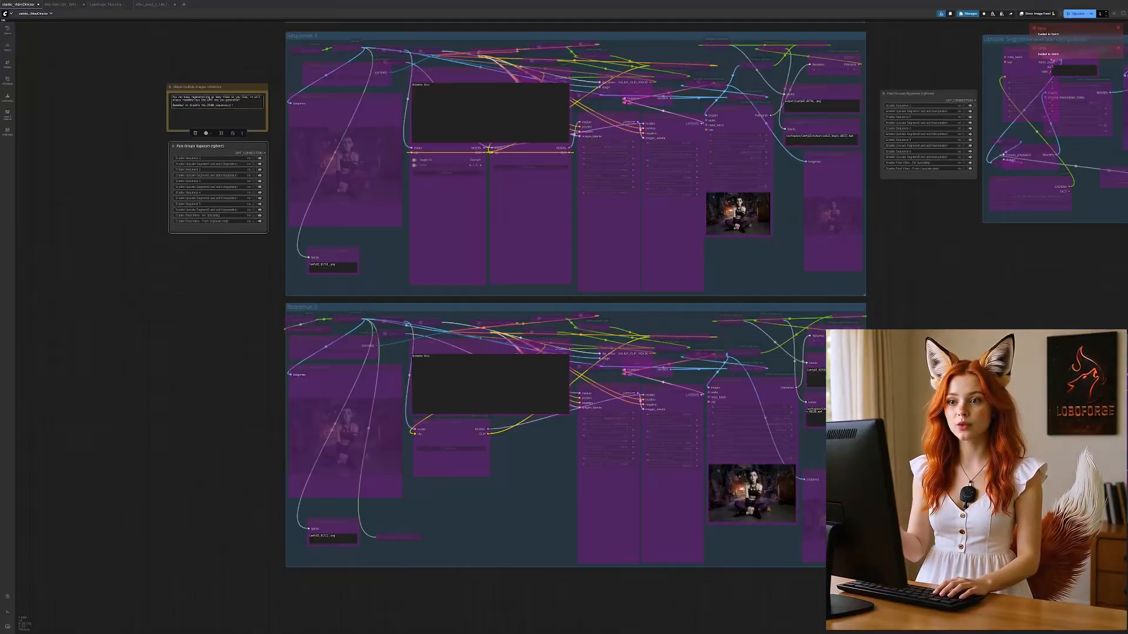
scroll(712, 349, up, 5)
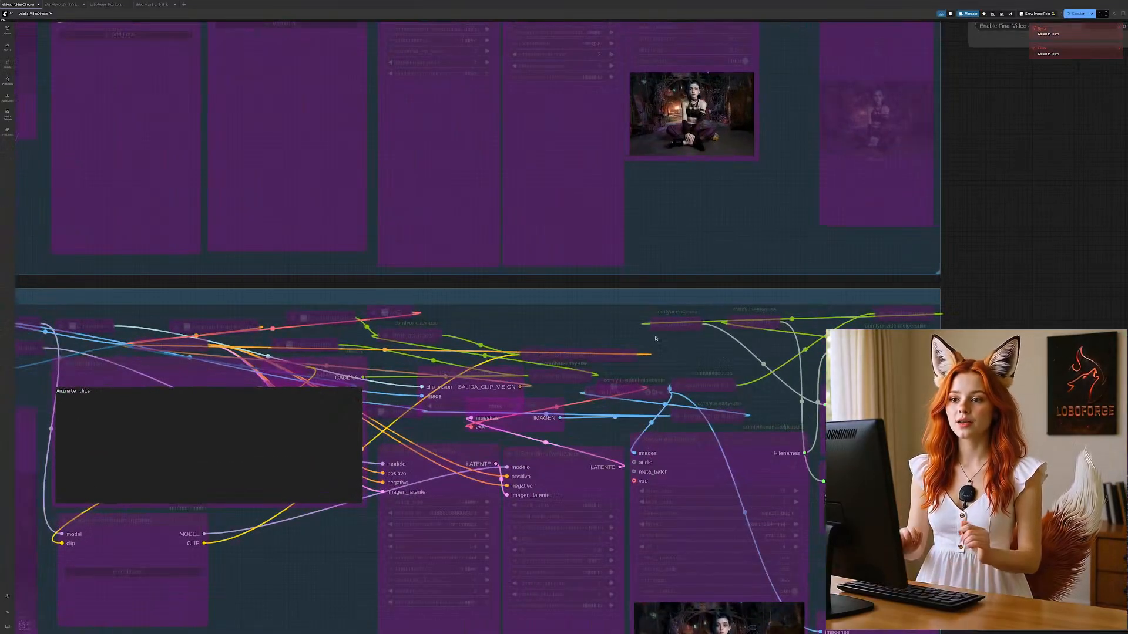
click(659, 325)
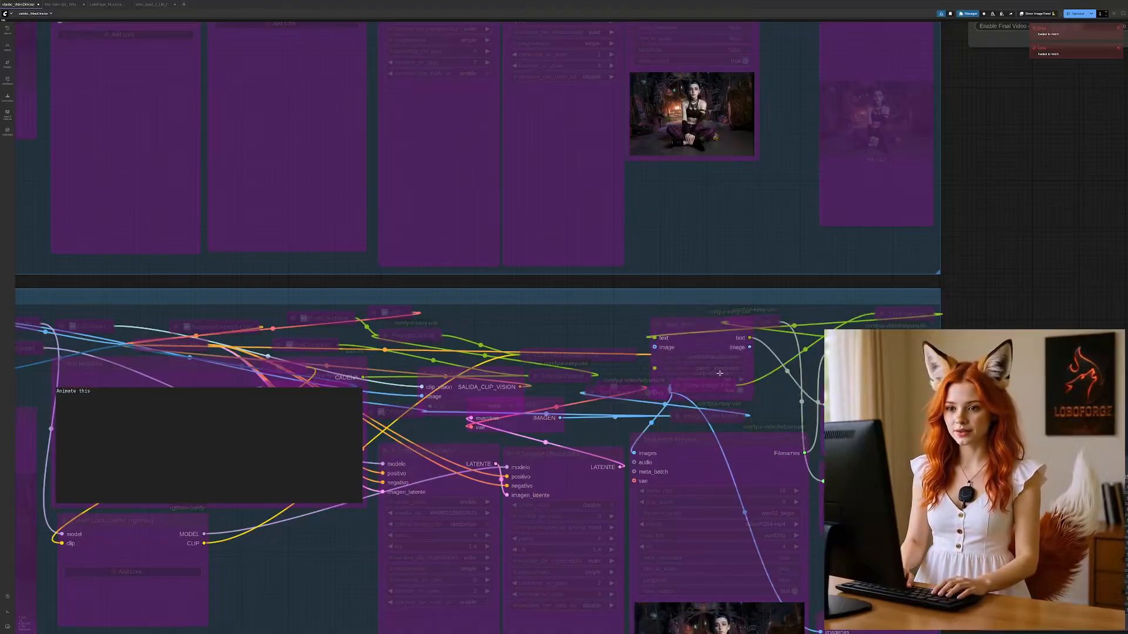
click(658, 325)
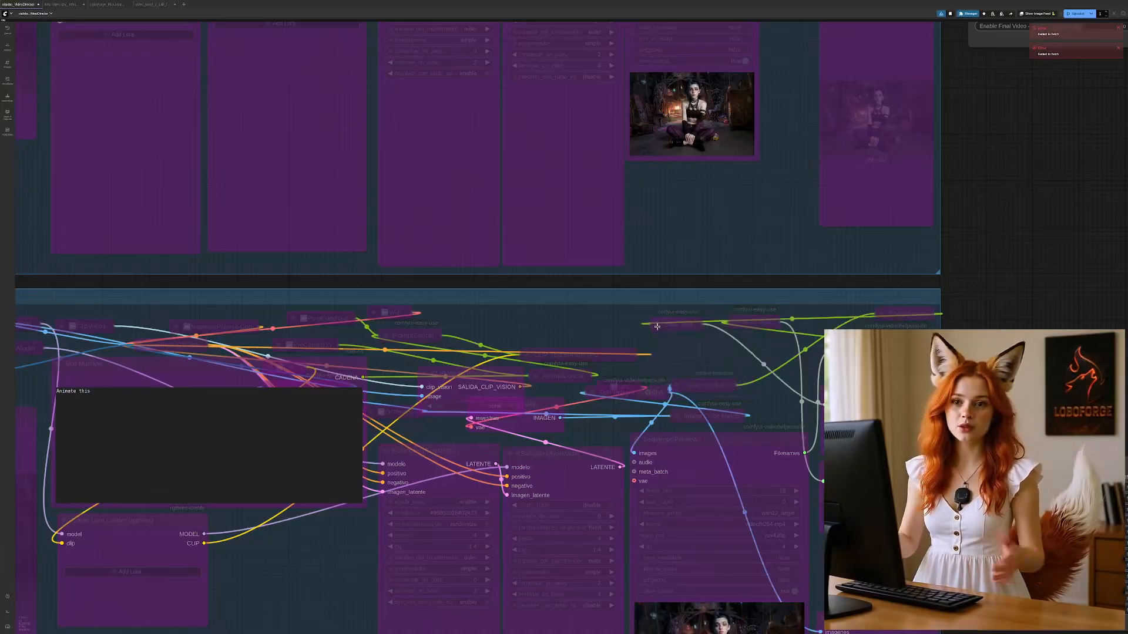
drag(436, 282, 553, 48)
scroll(324, 595, down, 5)
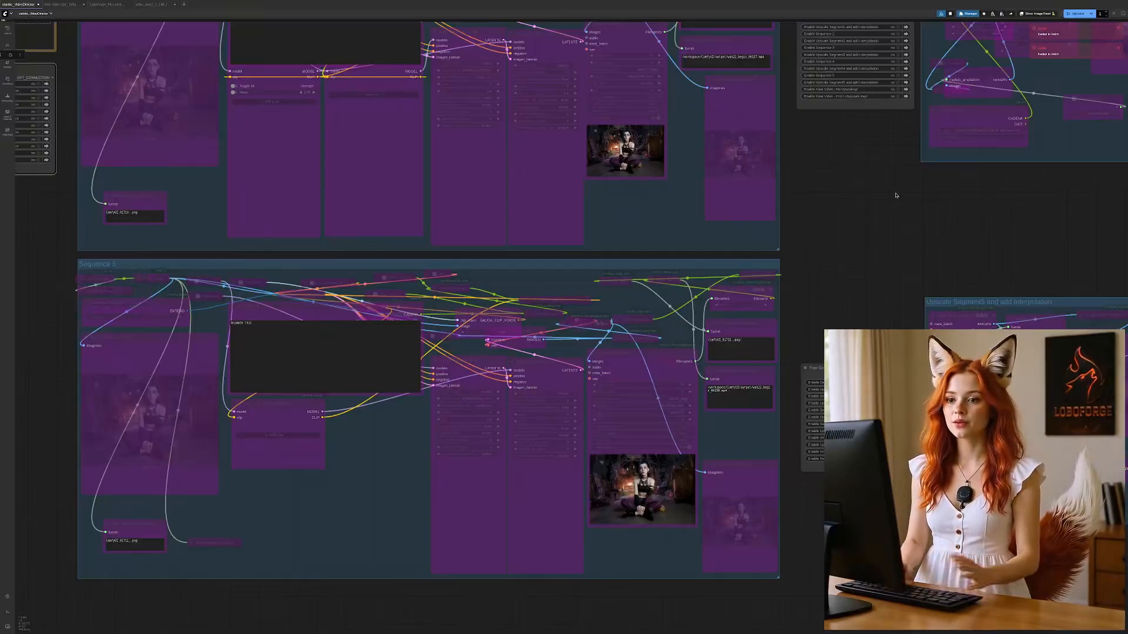
Step: Enable the "Upscale Segment1 and add Interpolation" group in the groups bypasser beside the upscale section
drag(893, 195, 562, 604)
drag(555, 297, 520, 571)
drag(521, 226, 483, 577)
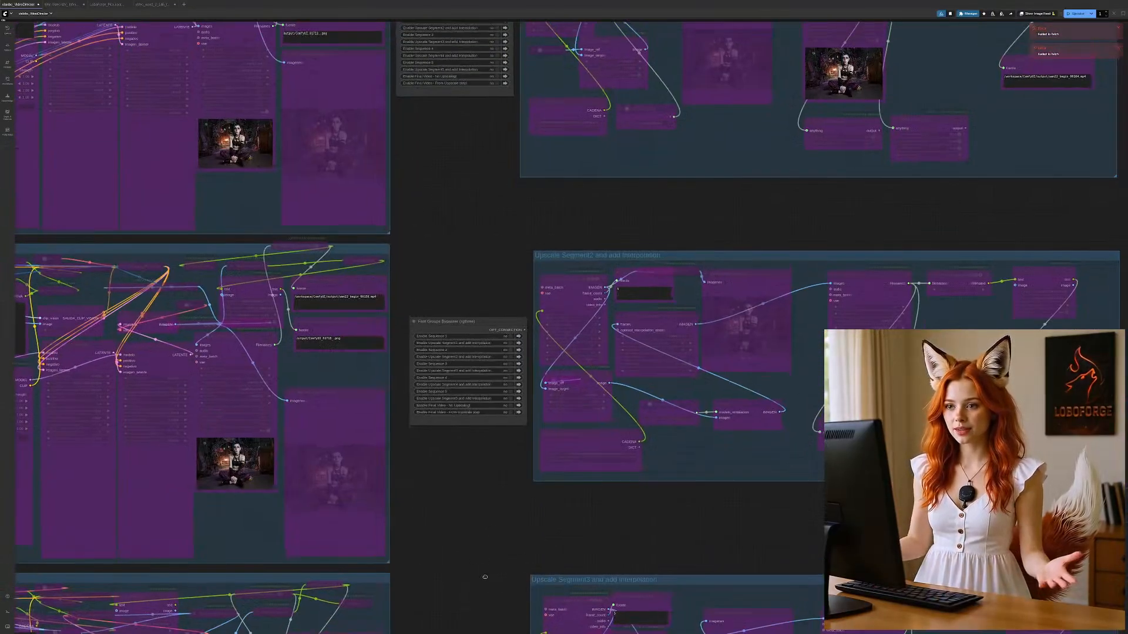
drag(506, 468, 470, 592)
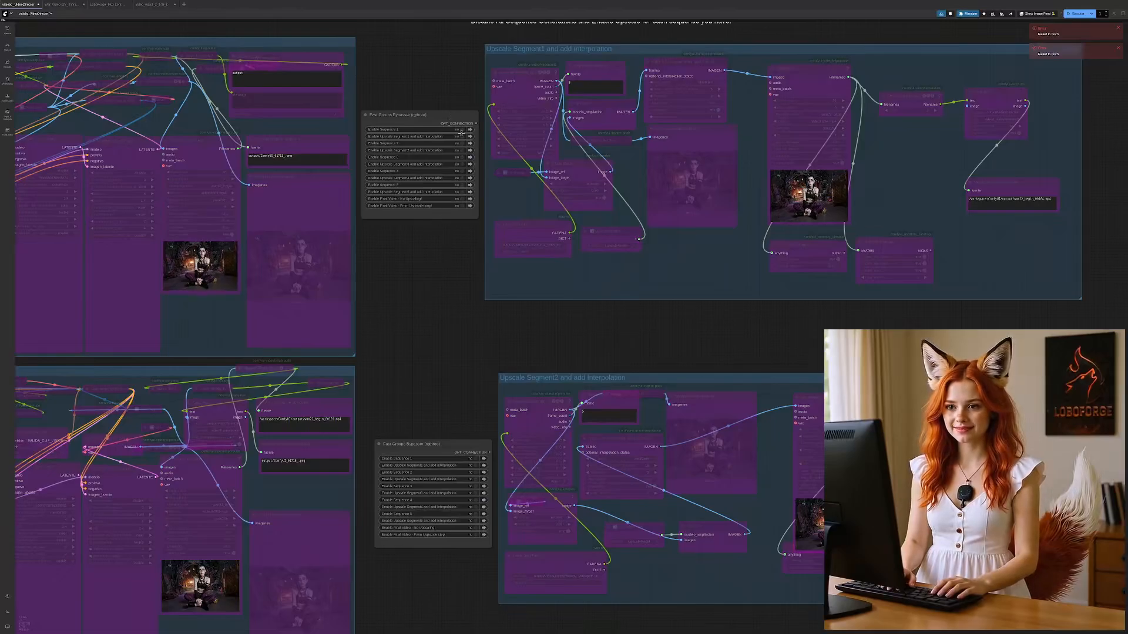
click(436, 136)
Step: Inspect the Load Text File node in the Upscale Segment1 group and collapse it
drag(434, 255, 352, 370)
scroll(531, 243, up, 4)
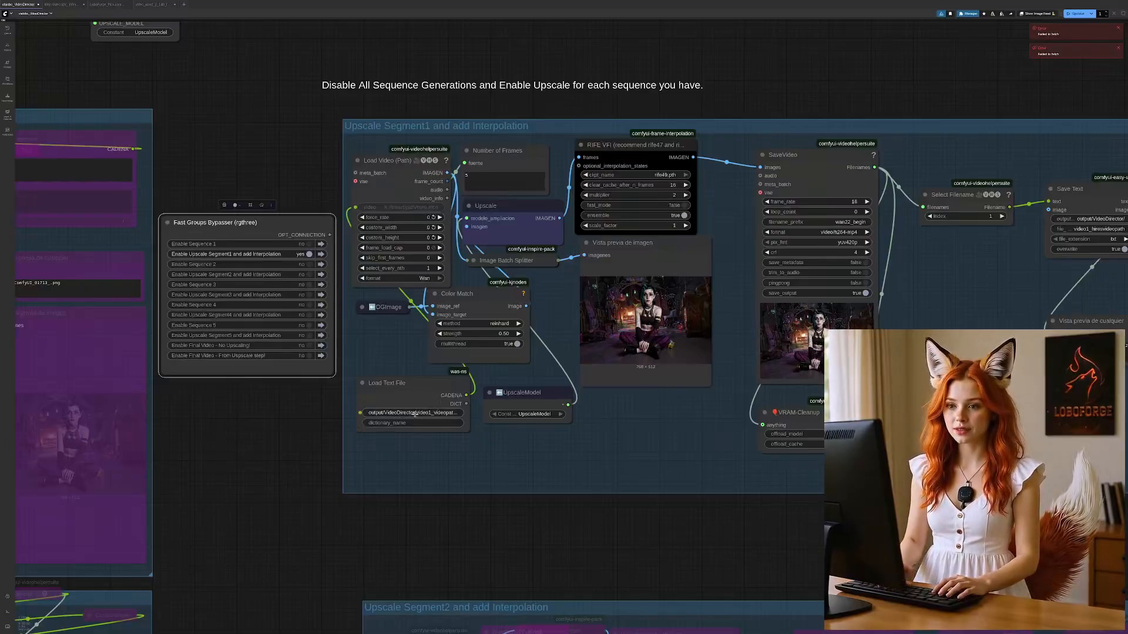
click(363, 383)
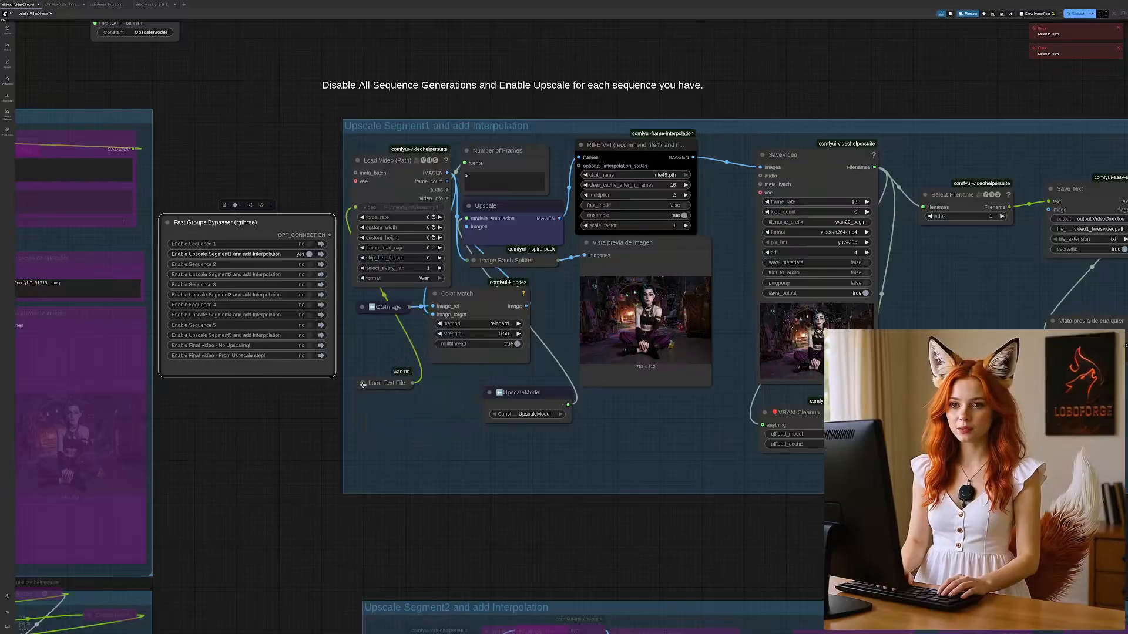
Step: Examine the Upscale Segment1 group from its Load Video node onward, the upscale model loader above it, and the Upscale Segment2 group below
click(377, 161)
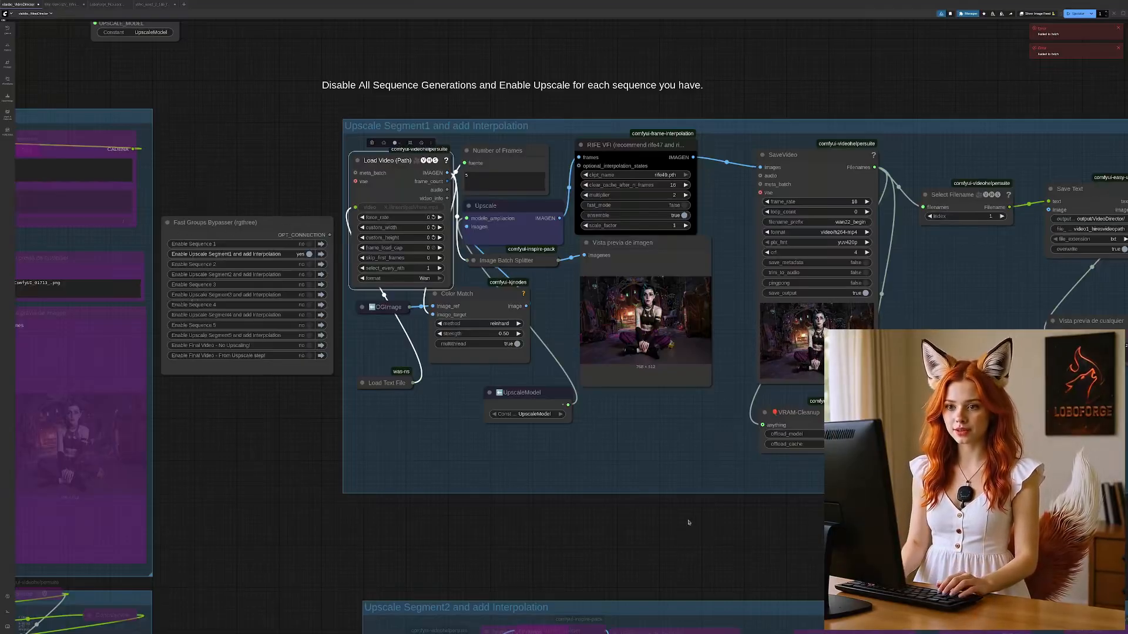
drag(677, 508, 617, 514)
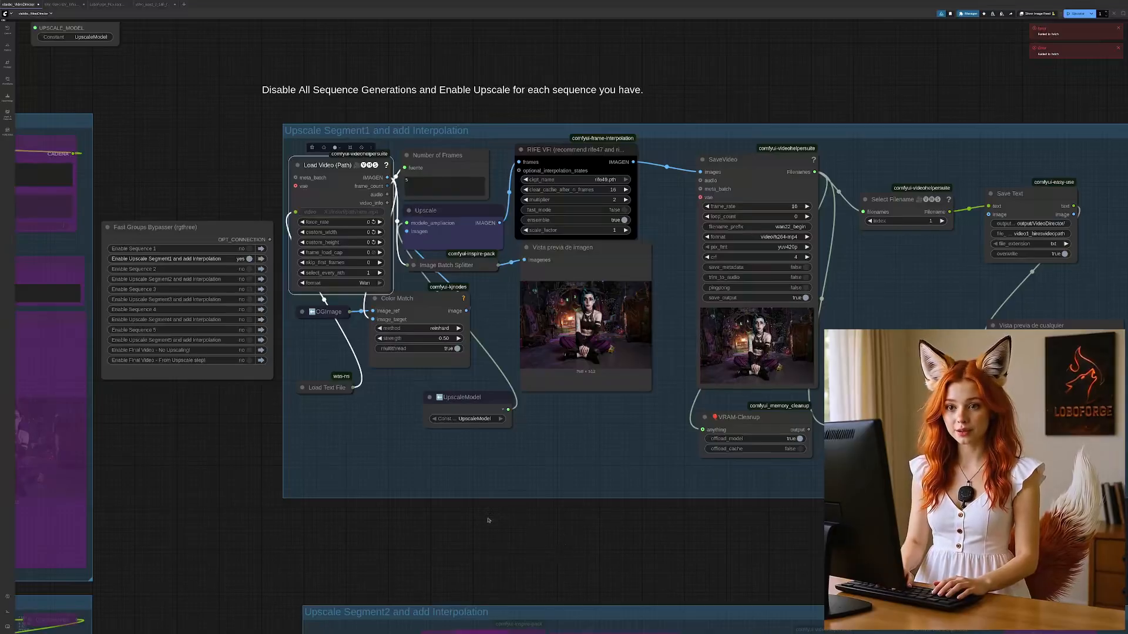
drag(189, 153, 240, 308)
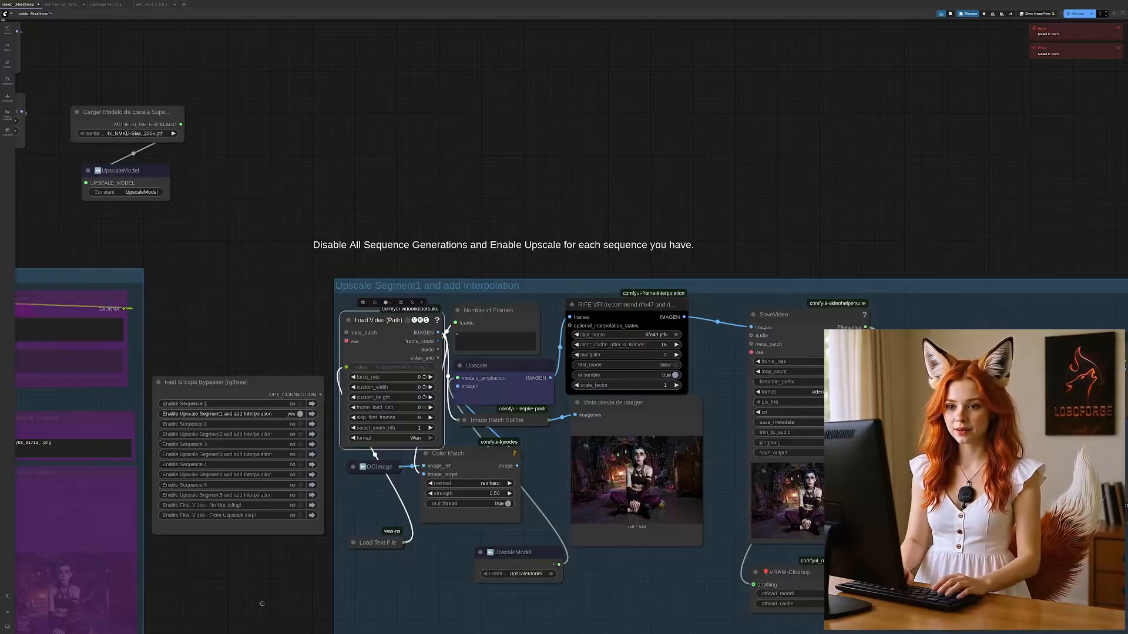
drag(261, 605, 257, 556)
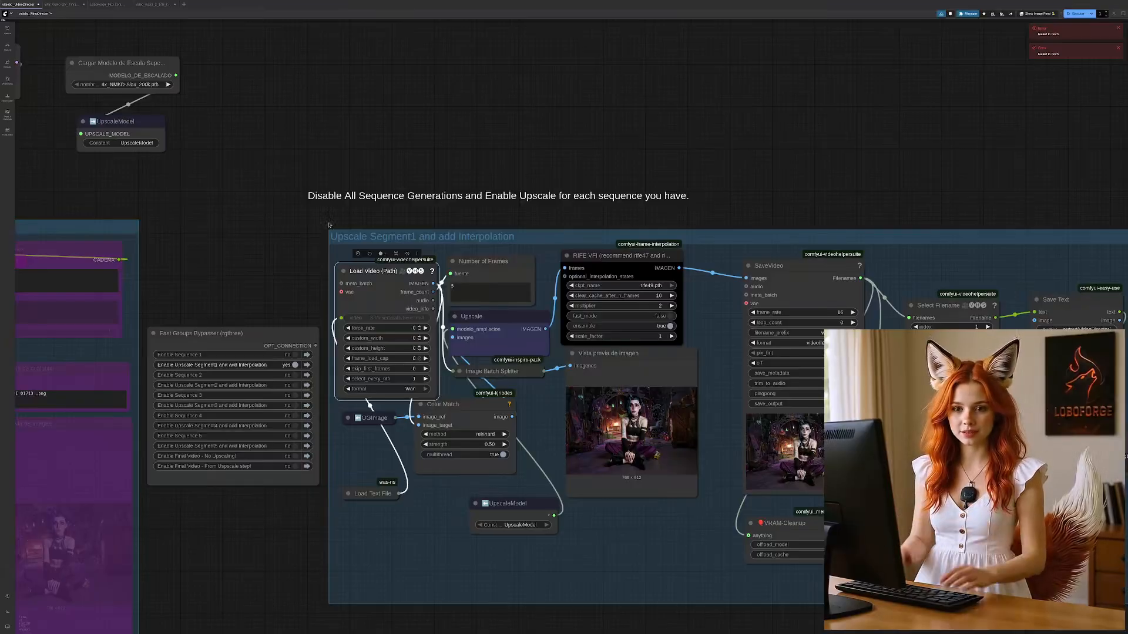
drag(601, 621, 588, 611)
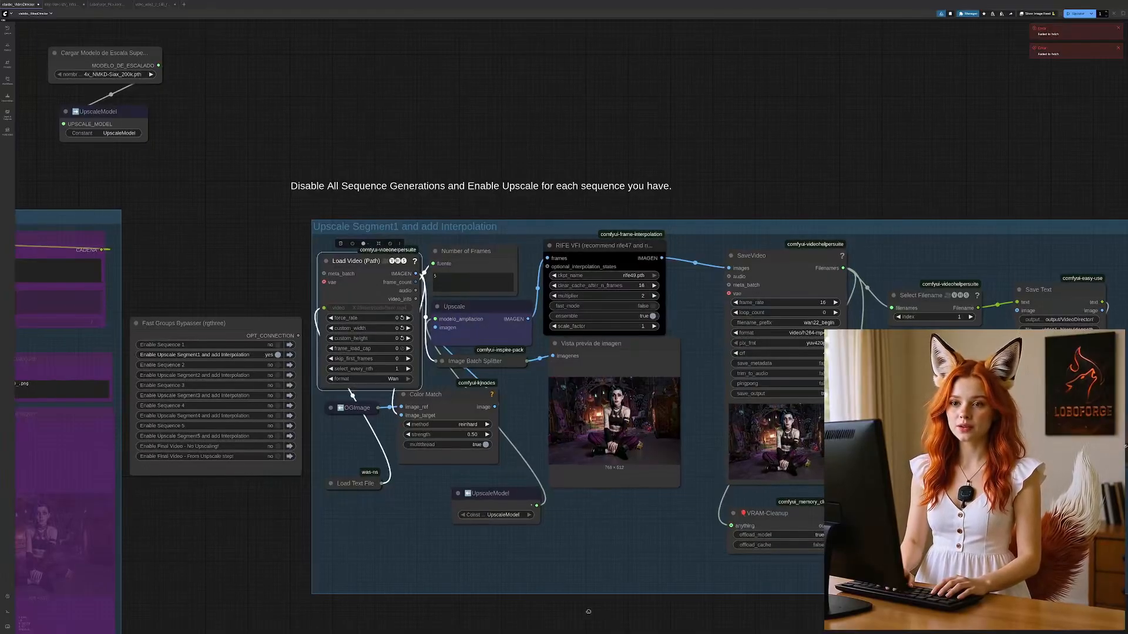
drag(587, 611, 450, 532)
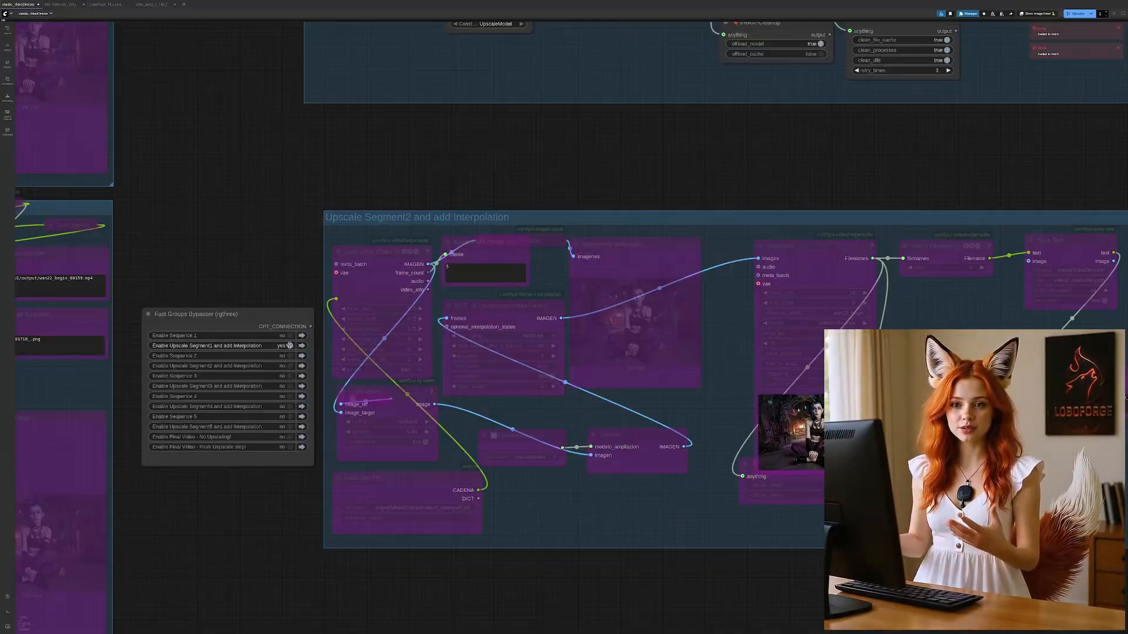
Step: Enable the "Upscale Segment and add Interpolation" groups for segments 2, 3, 4 and 5 in the groups bypasser
click(289, 365)
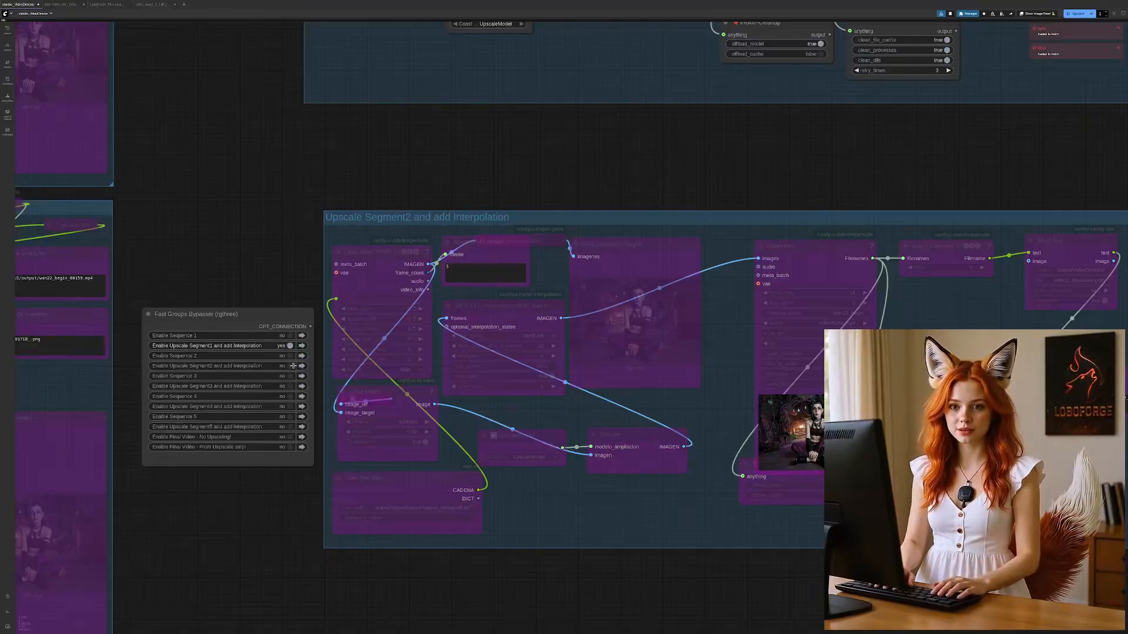
click(290, 386)
click(290, 406)
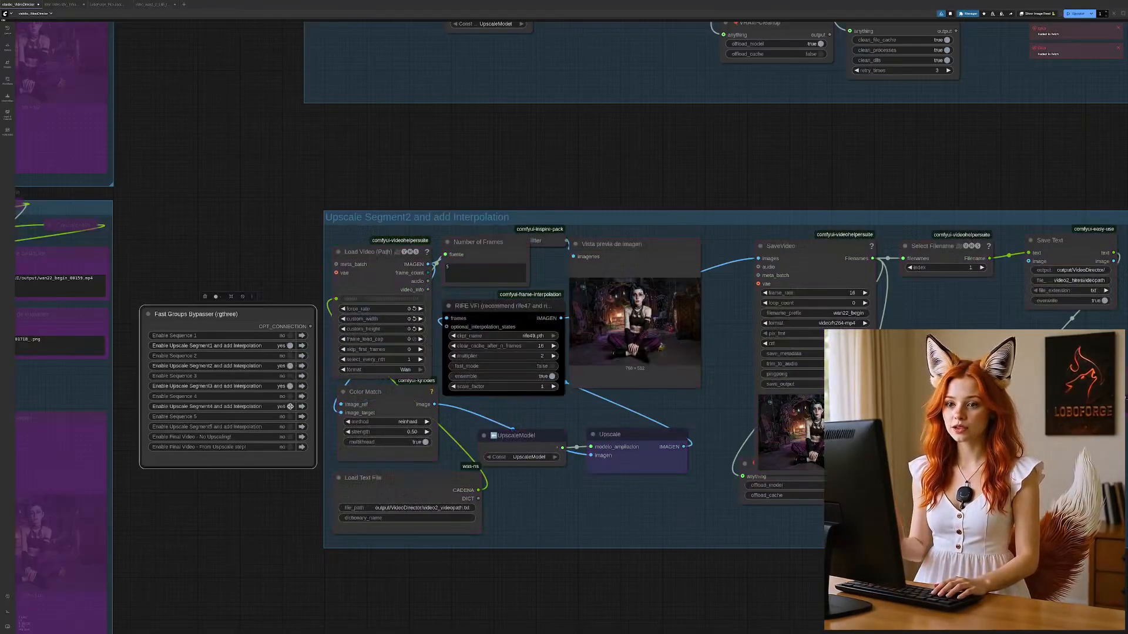
click(288, 427)
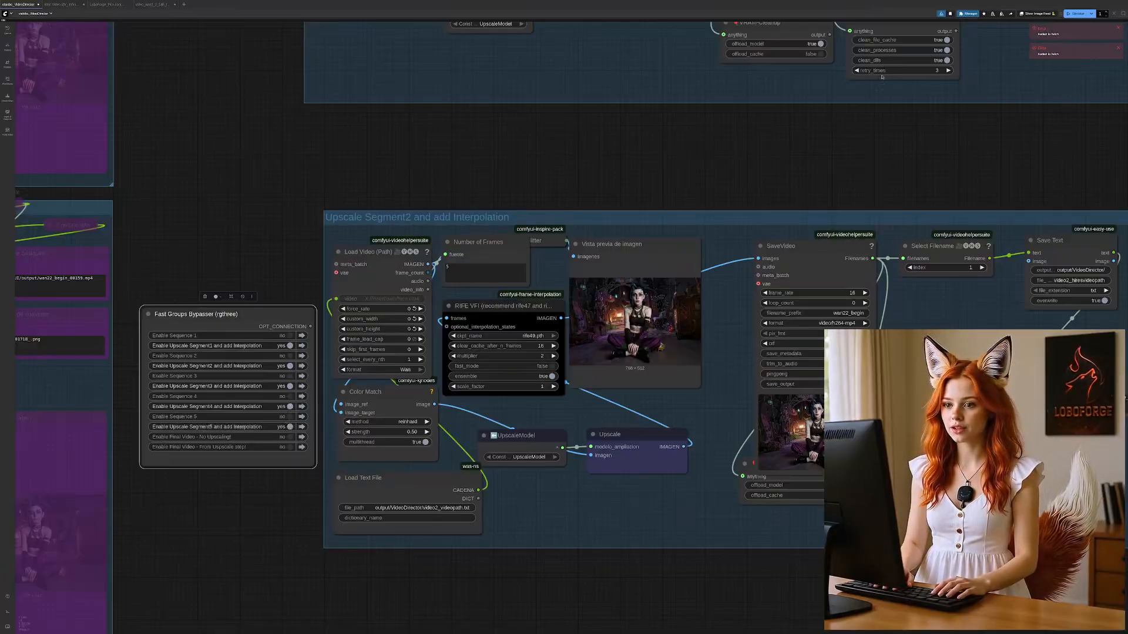
click(1078, 15)
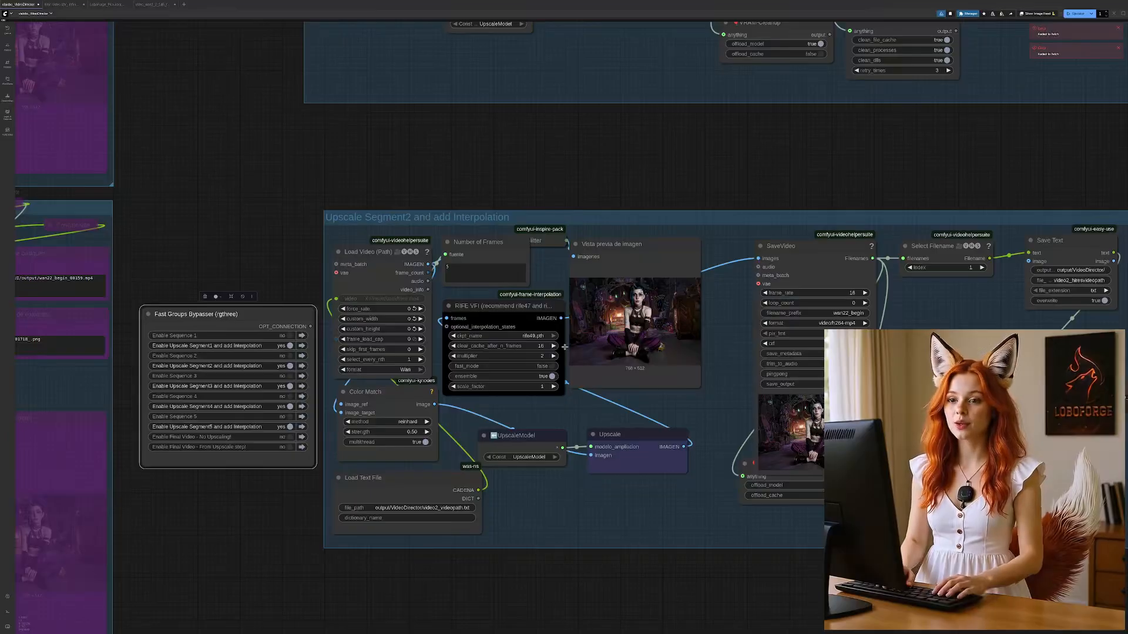
Step: Disable the upscale and interpolation groups of all five segments in the groups bypasser
click(290, 345)
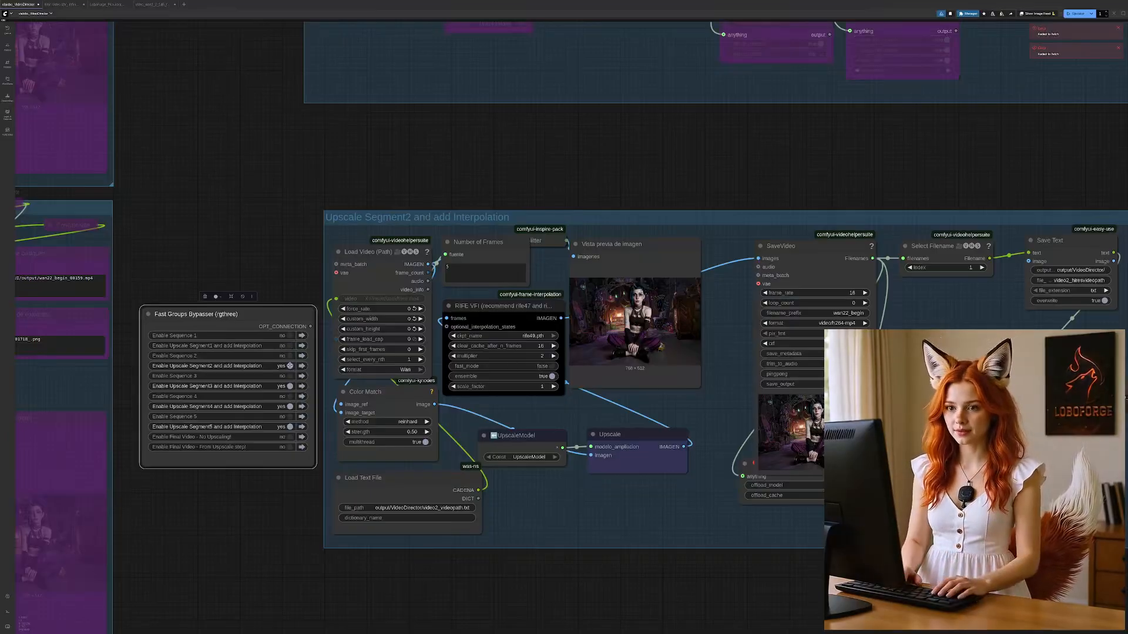
click(290, 365)
click(290, 386)
click(289, 407)
click(289, 427)
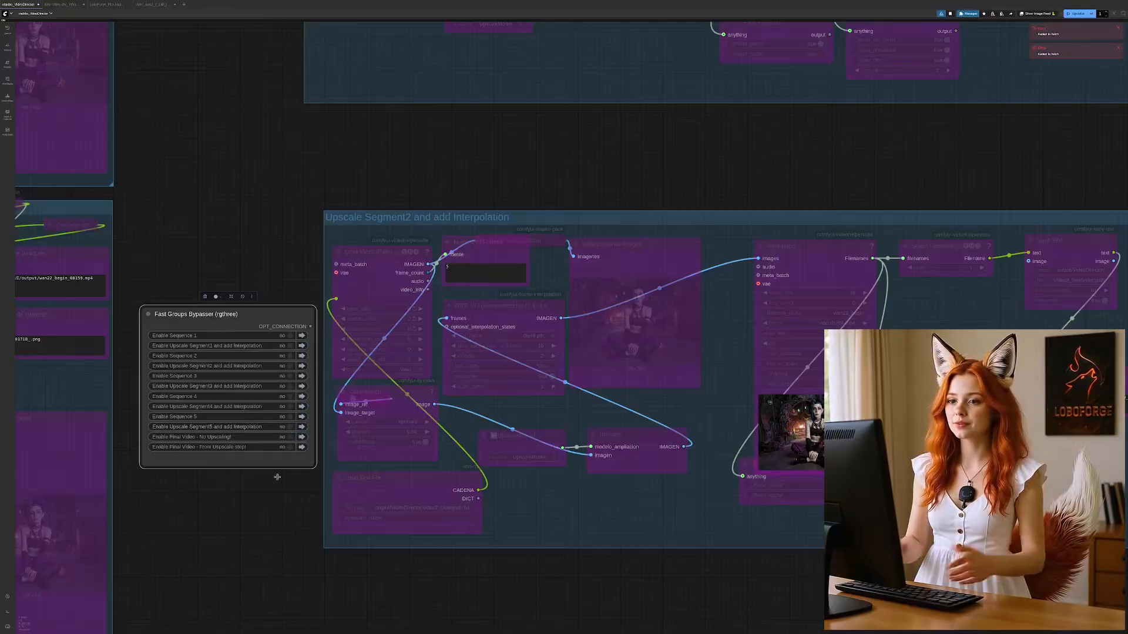
Step: Enable the "Final Video - From Uspscale step!" group in the groups bypasser beside Upscale Segment5 and jump to that group
drag(276, 592, 472, 26)
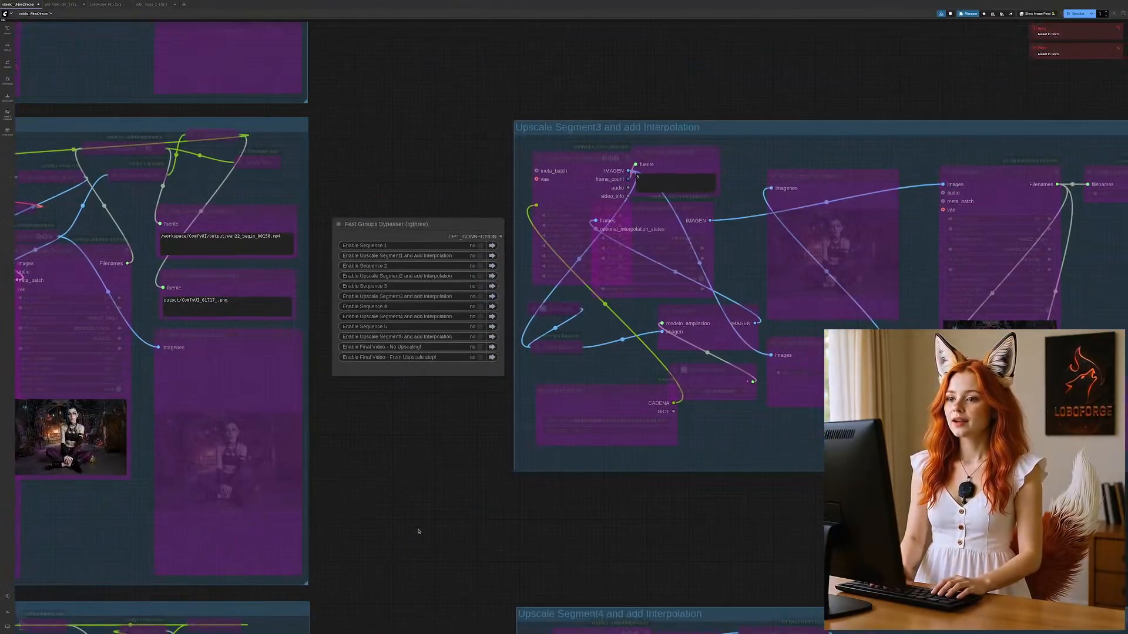
drag(418, 530, 368, 44)
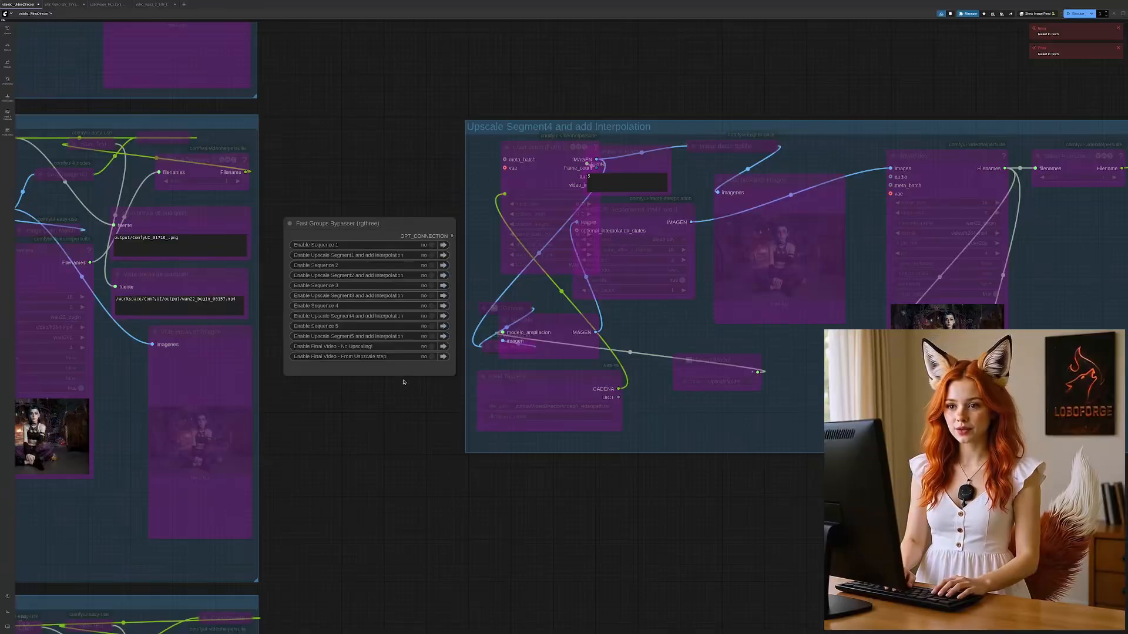
drag(378, 470, 476, 44)
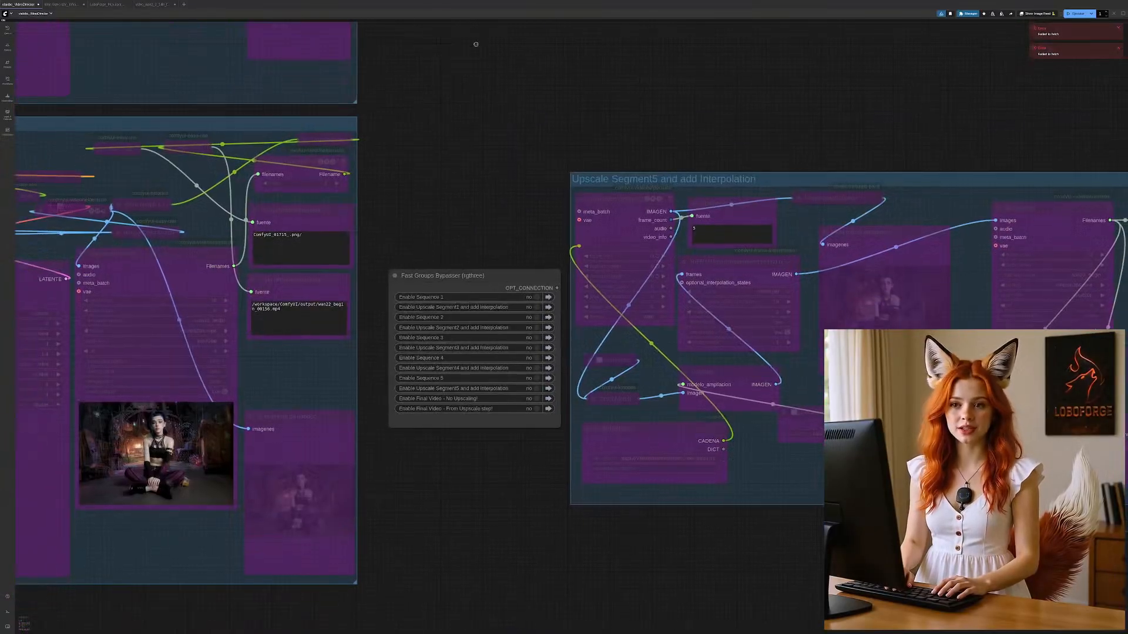
drag(484, 531, 732, 39)
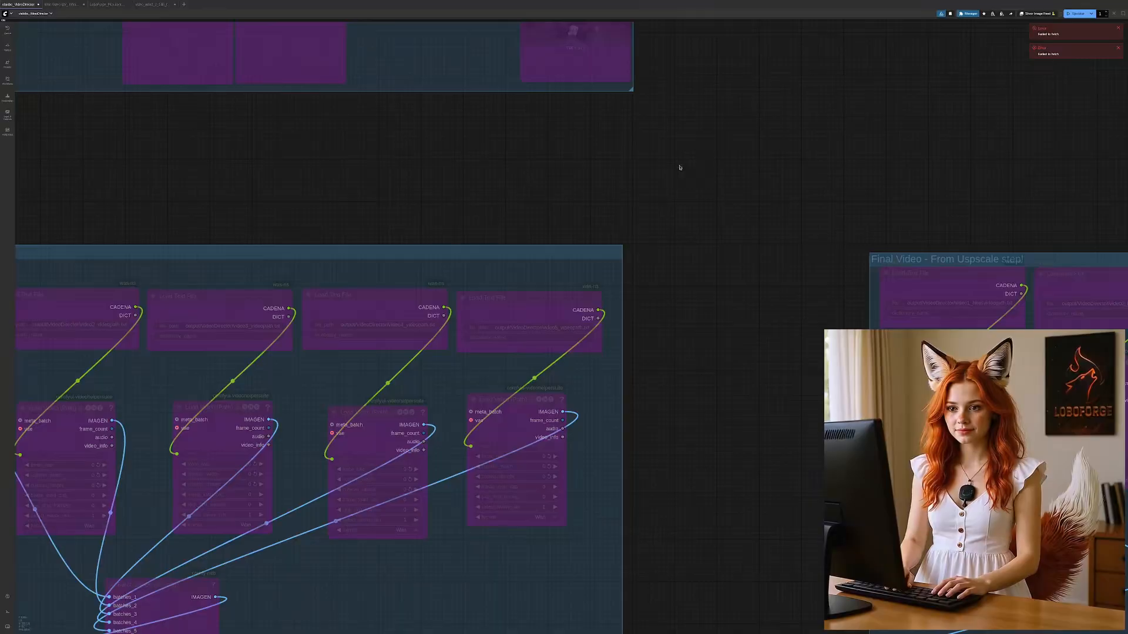
scroll(680, 168, down, 3)
drag(753, 110, 710, 312)
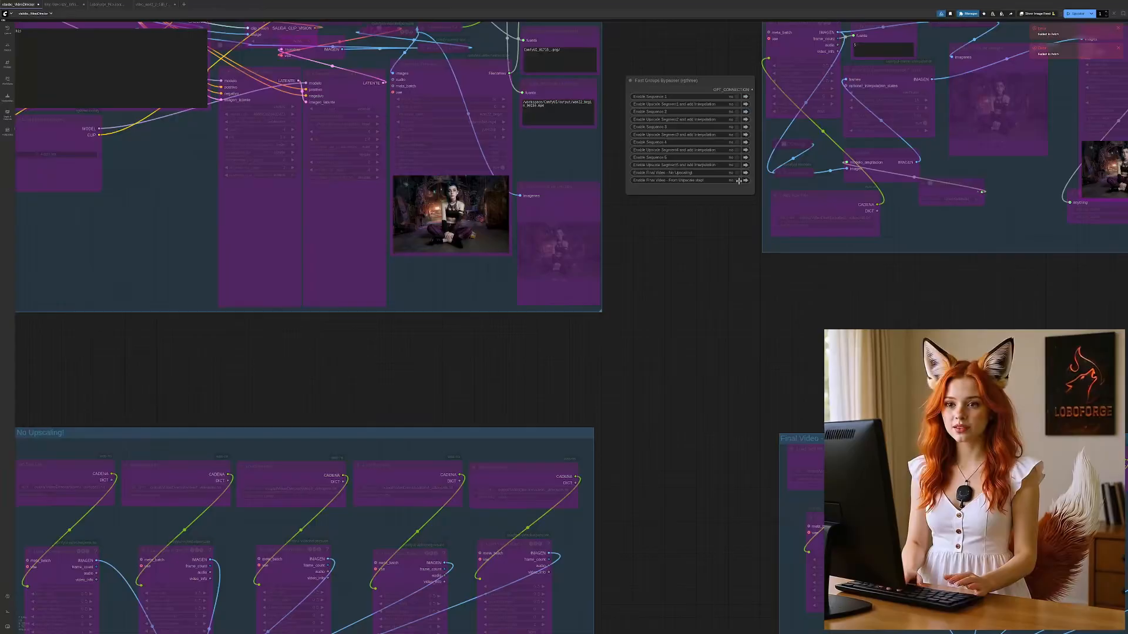
click(744, 181)
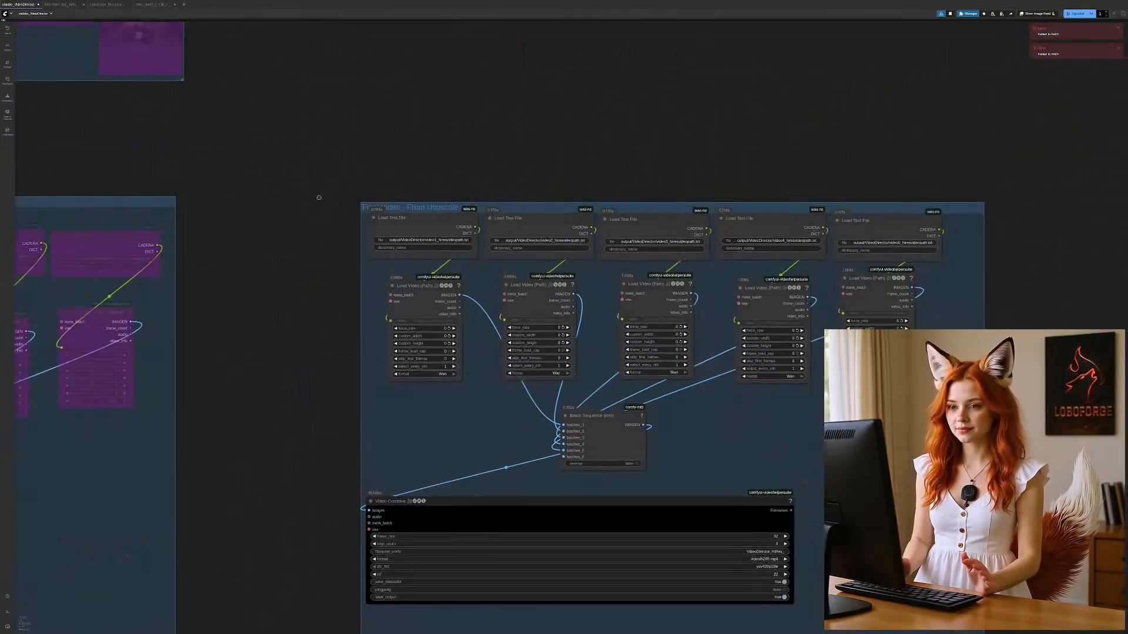
Step: Bypass the Load Text File and Load Video nodes of the fourth and fifth segments in the Final Video - From Uspscale group
drag(319, 198, 338, 127)
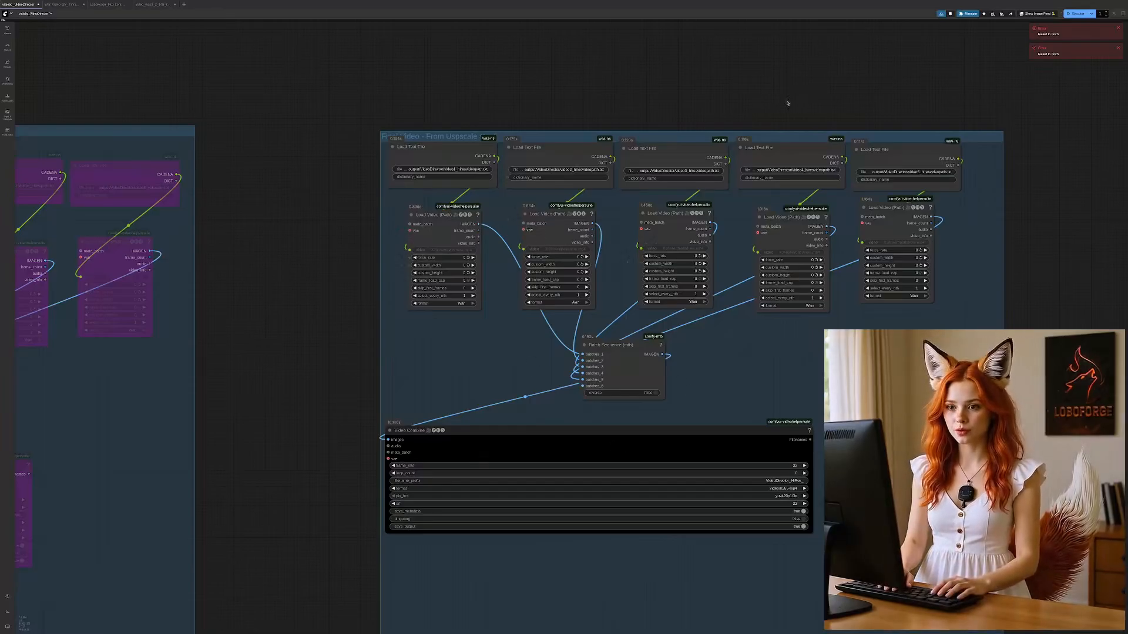
drag(933, 64, 876, 68)
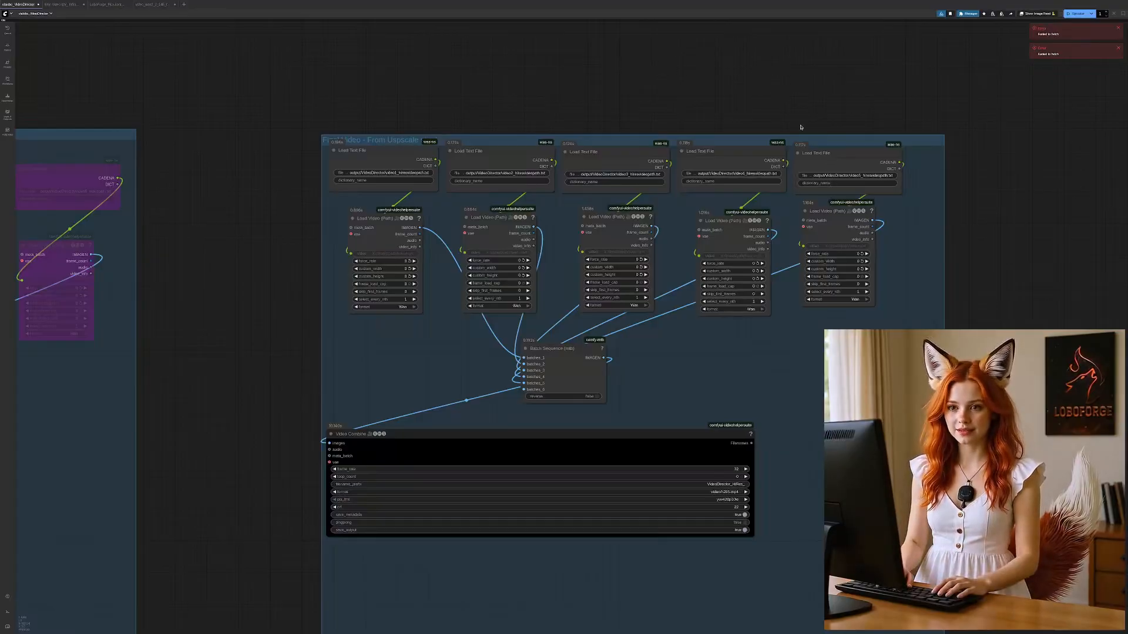
drag(787, 122, 921, 329)
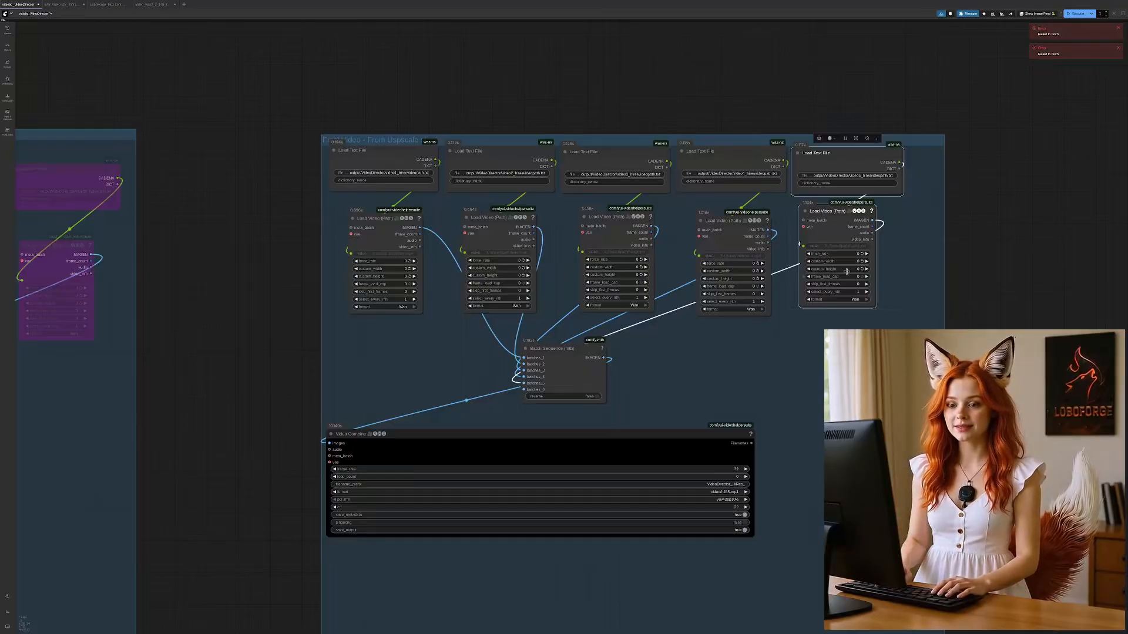
click(907, 252)
click(825, 214)
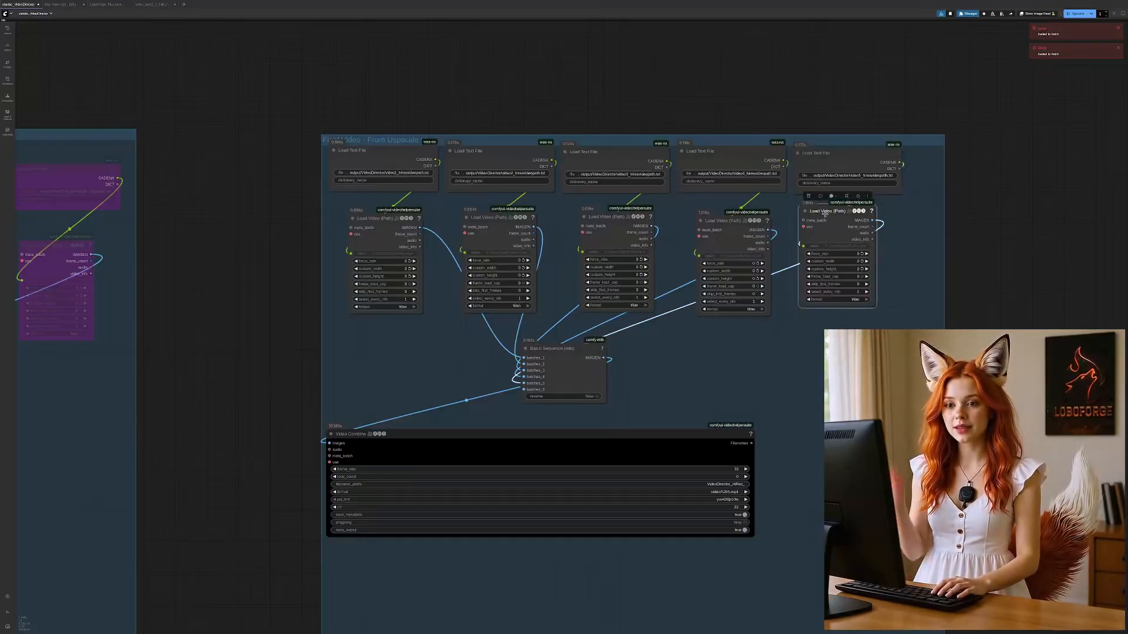
shift+click(831, 157)
shift+click(726, 222)
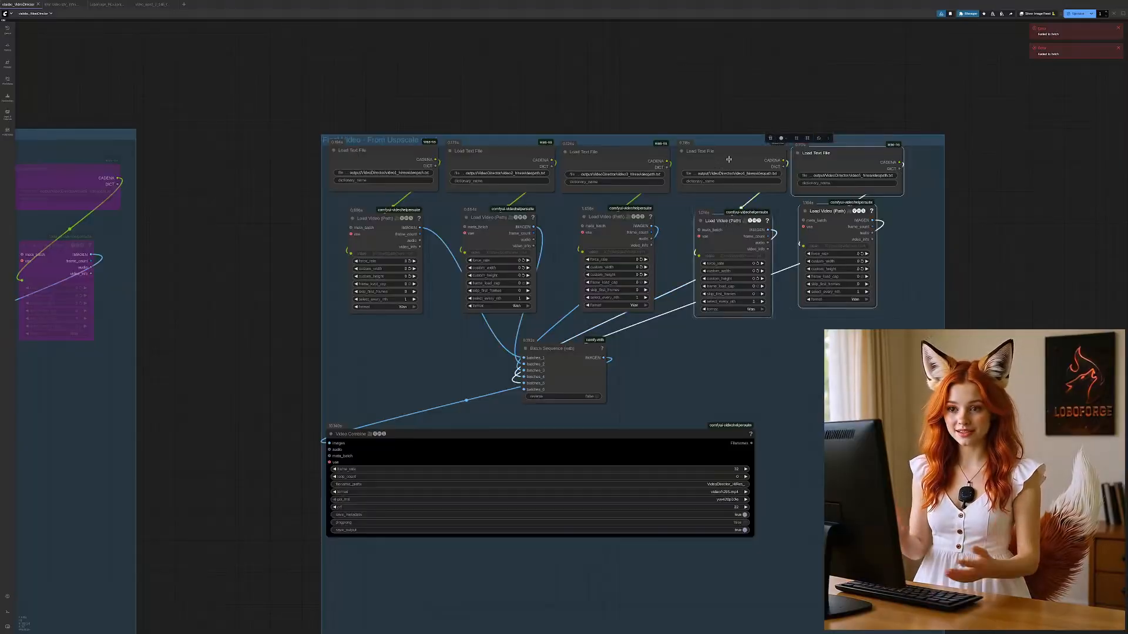
shift+click(728, 161)
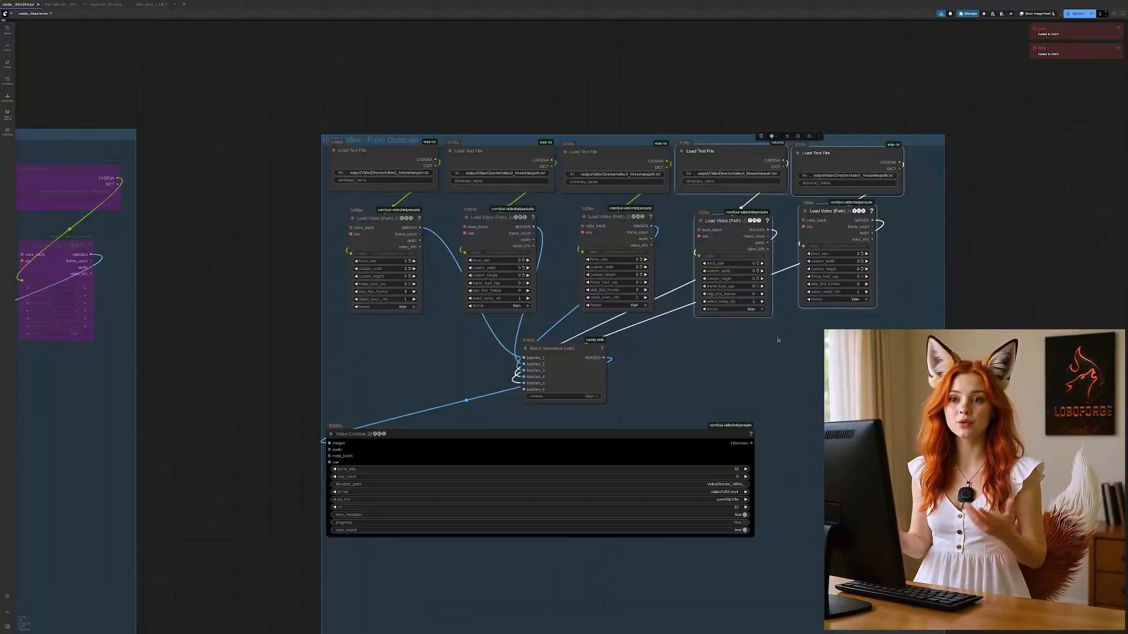
key(ctrl+b)
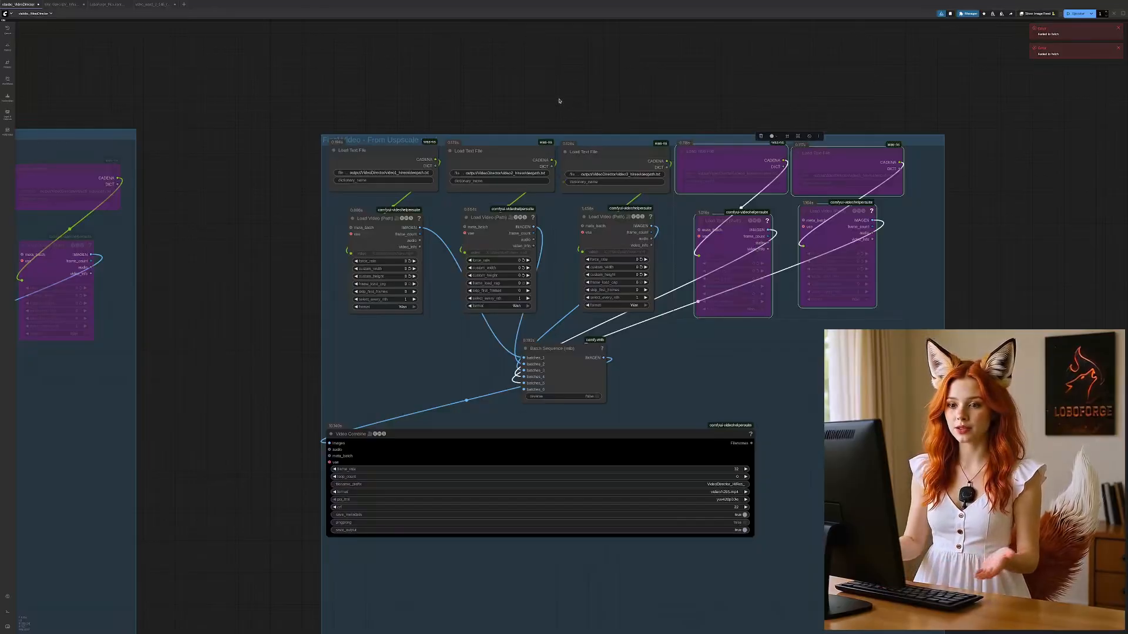
Step: Bypass the third segment's Load Text File and Load Video nodes, and reactivate those of the fourth and fifth segments
drag(559, 100, 678, 348)
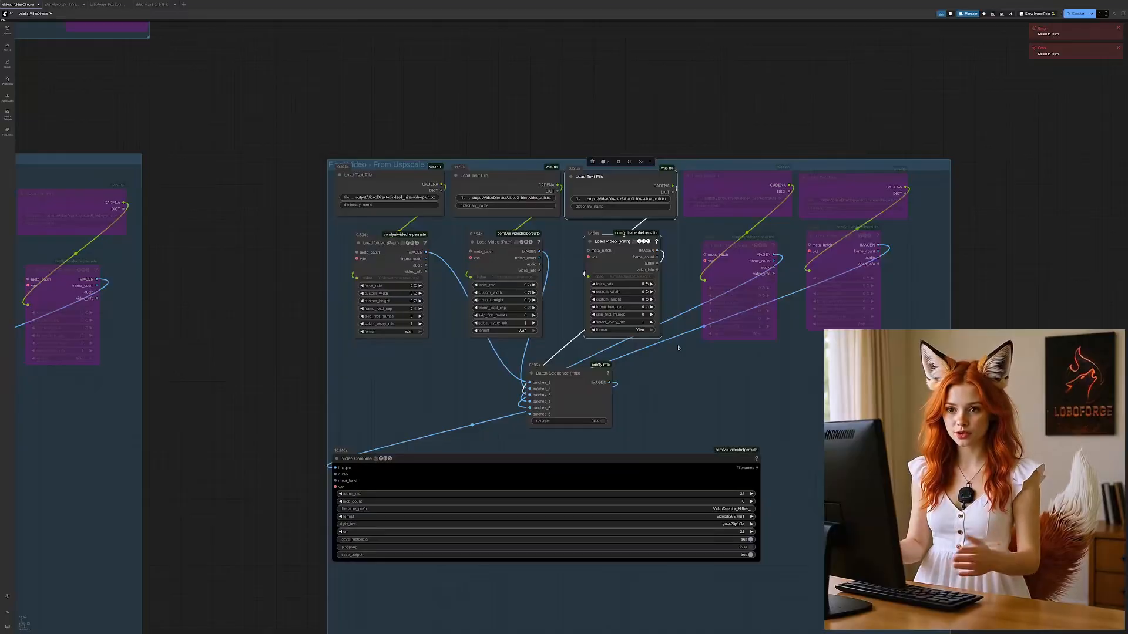
key(ctrl+b)
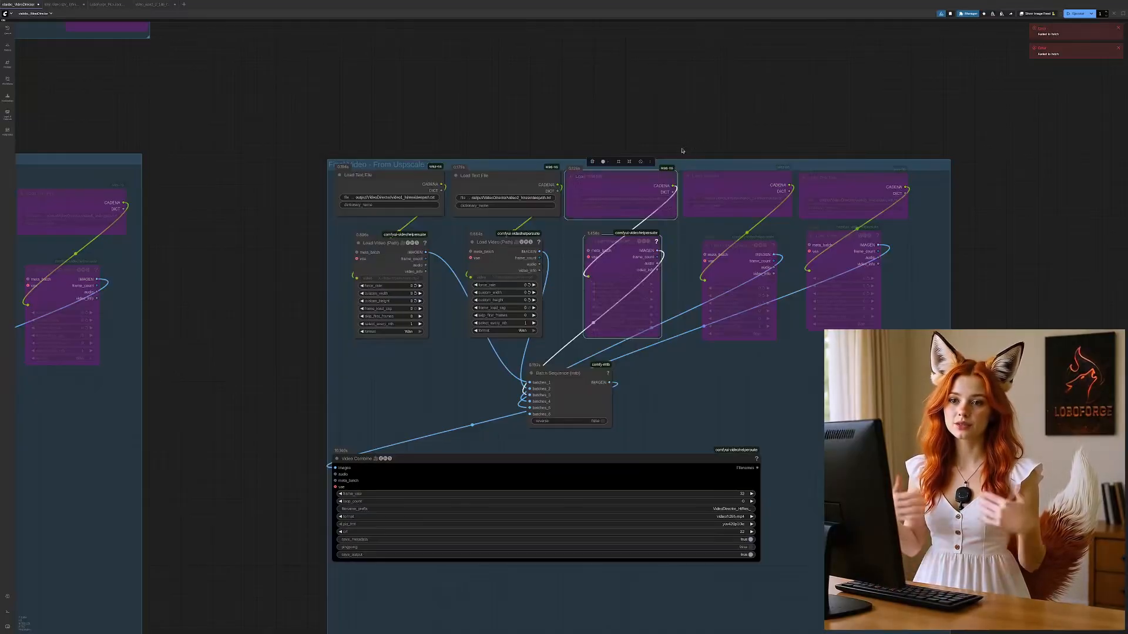
drag(678, 150, 946, 371)
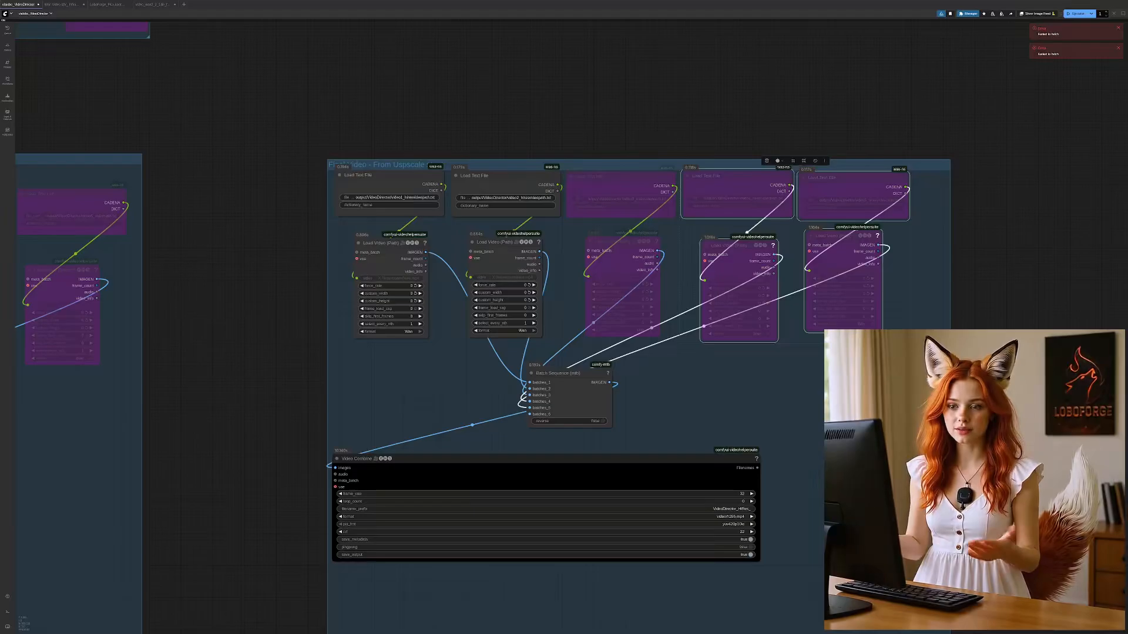
key(ctrl+b)
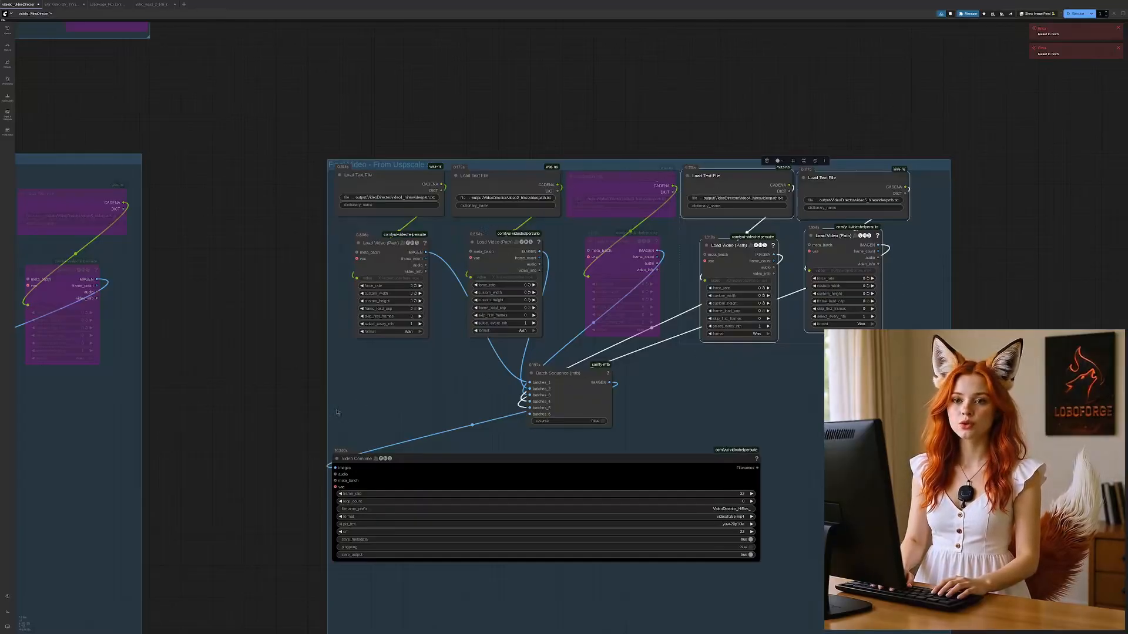
Step: Disable the "Final Video - From Uspscale step!" group and enable the "Upscale Segment5 and add Interpolation" group instead
scroll(576, 441, up, 4)
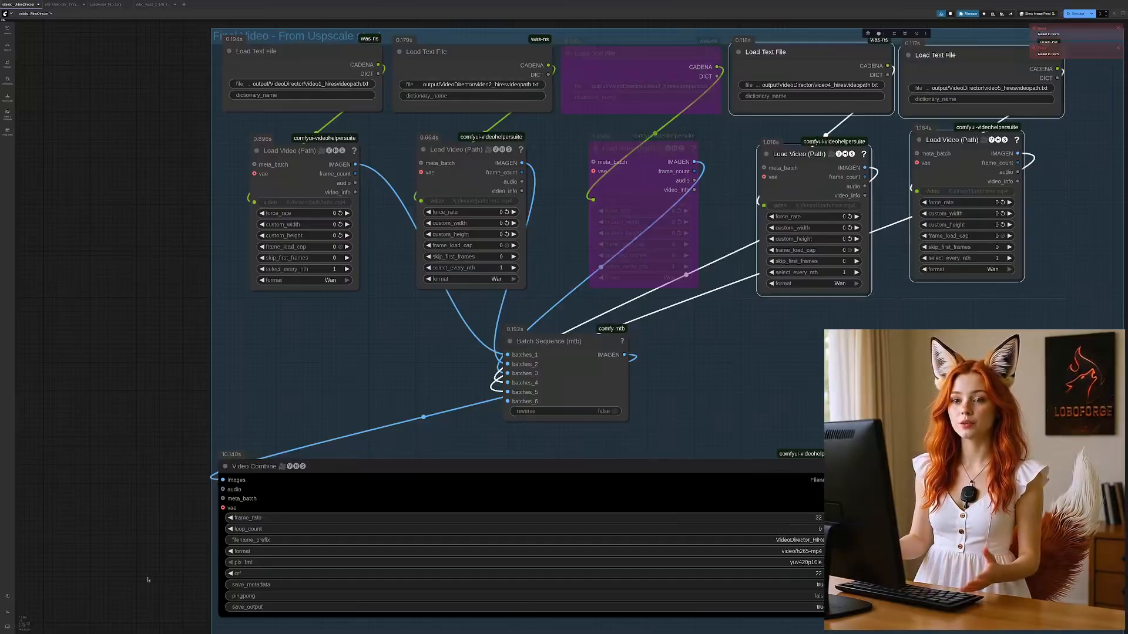
drag(148, 575, 143, 540)
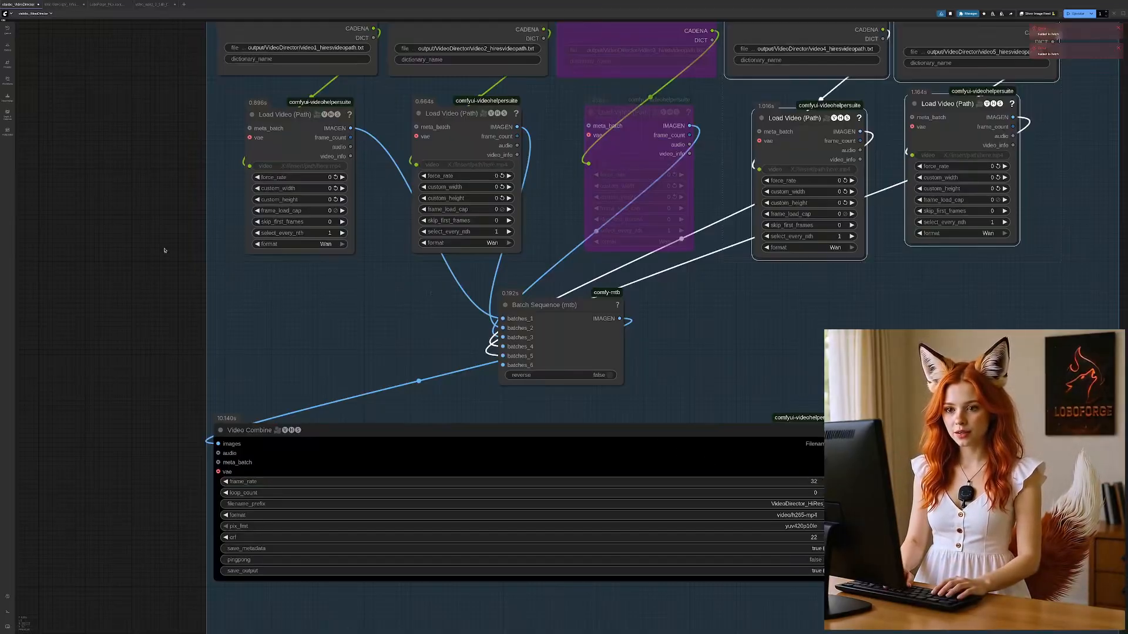
drag(144, 211, 87, 629)
drag(688, 235, 698, 592)
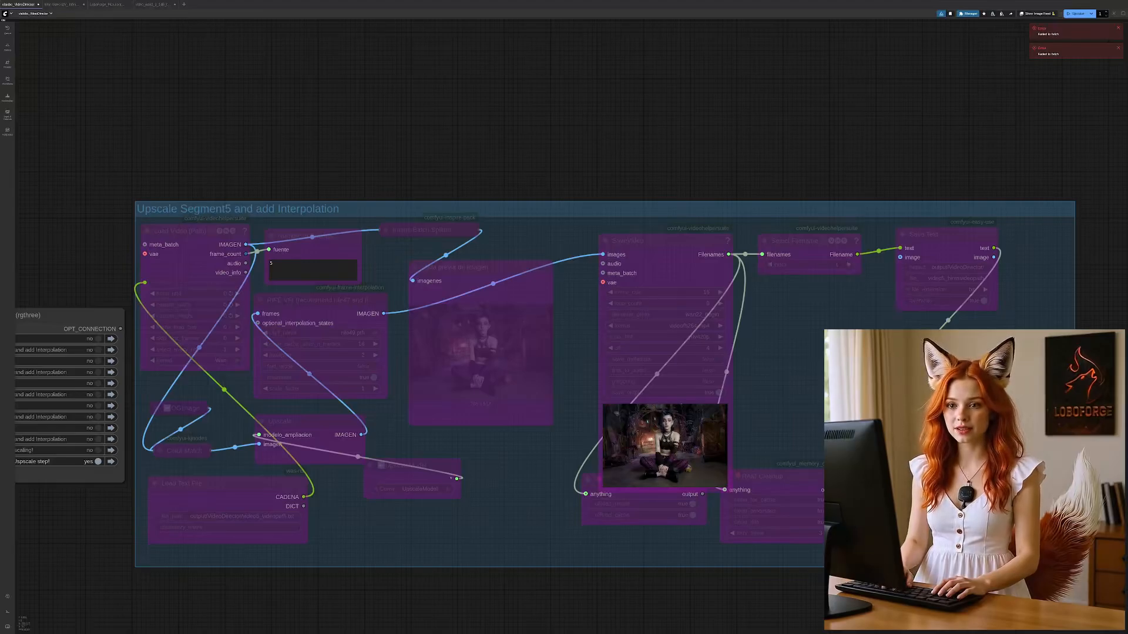
click(97, 462)
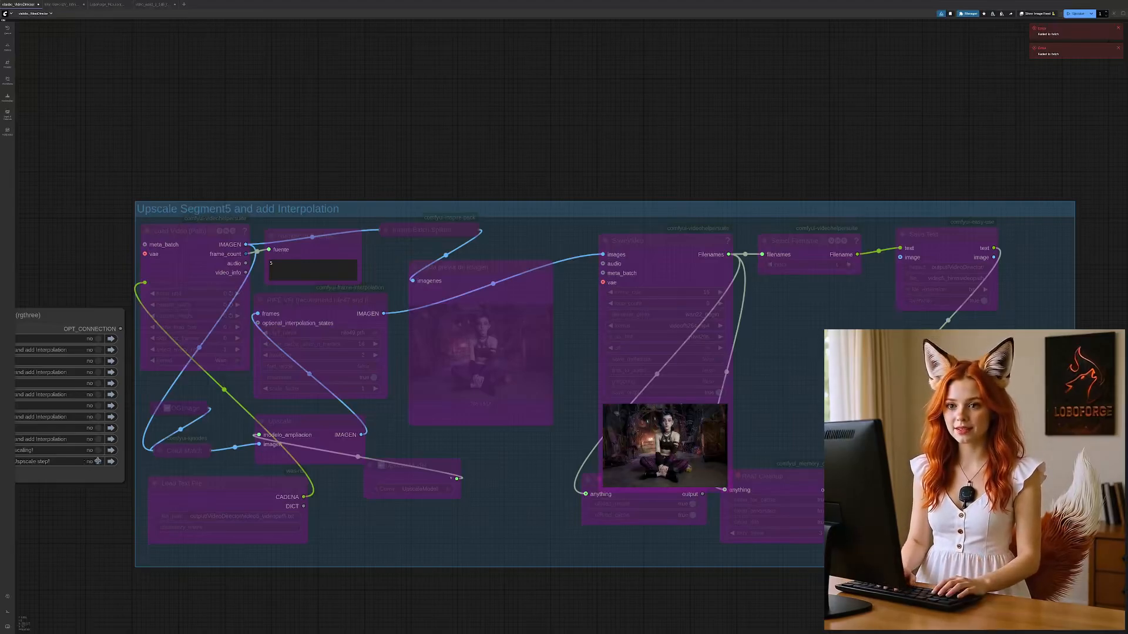
click(97, 439)
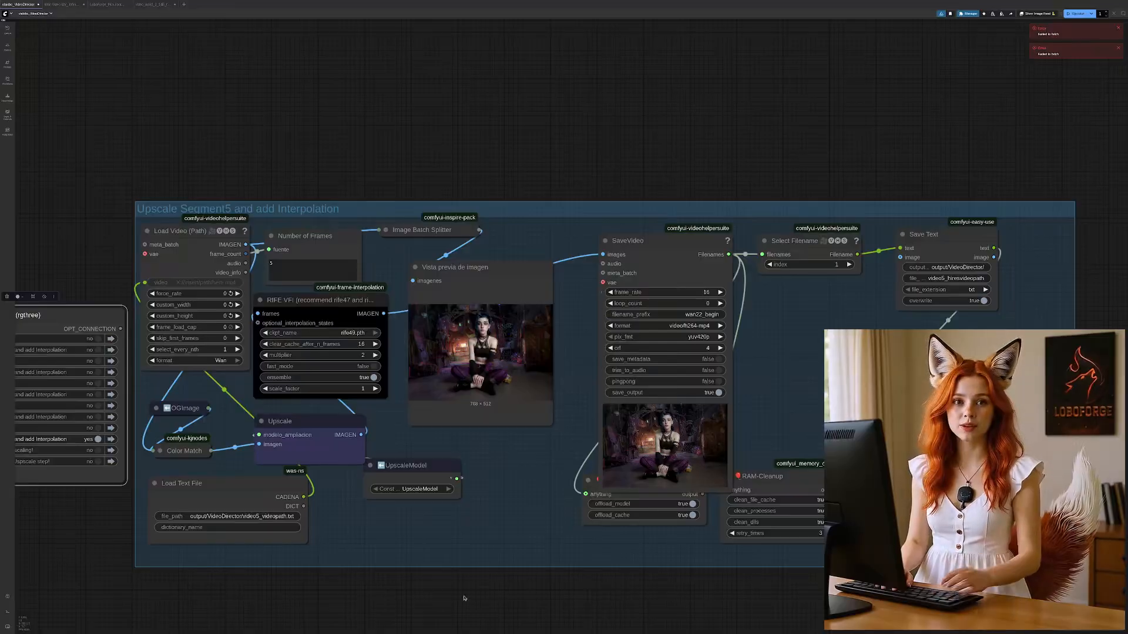
drag(468, 568, 587, 410)
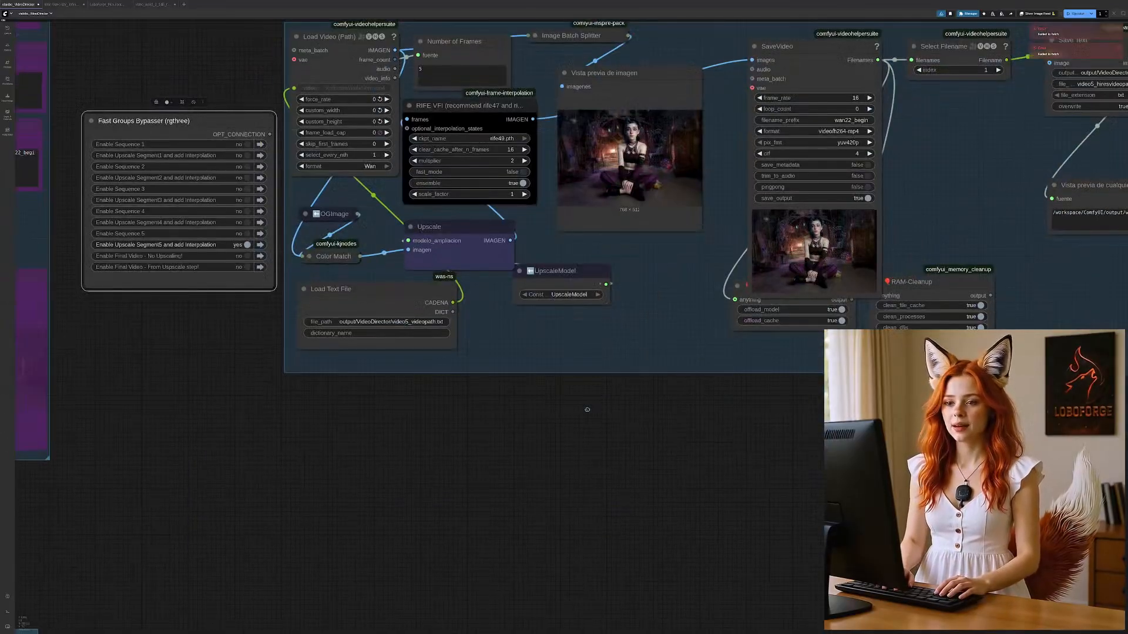
Step: Review the workflow notes, prompt conditions and starting image above Sequence 1, then examine the Sequence 1 group and its groups bypasser
scroll(611, 423, down, 3)
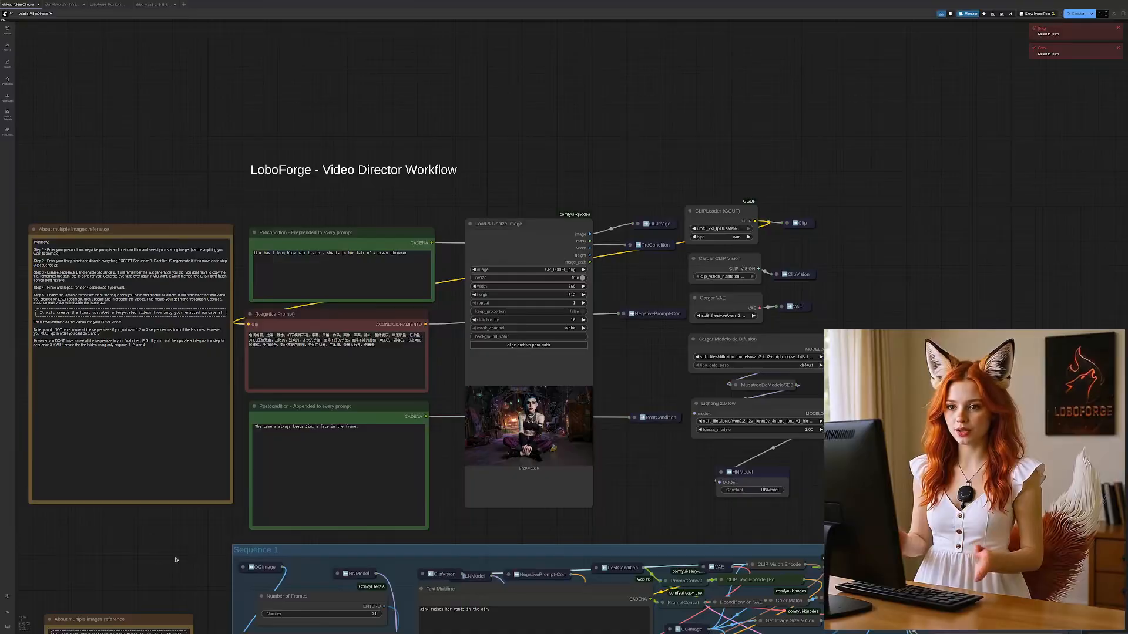
scroll(206, 508, down, 3)
scroll(263, 334, up, 2)
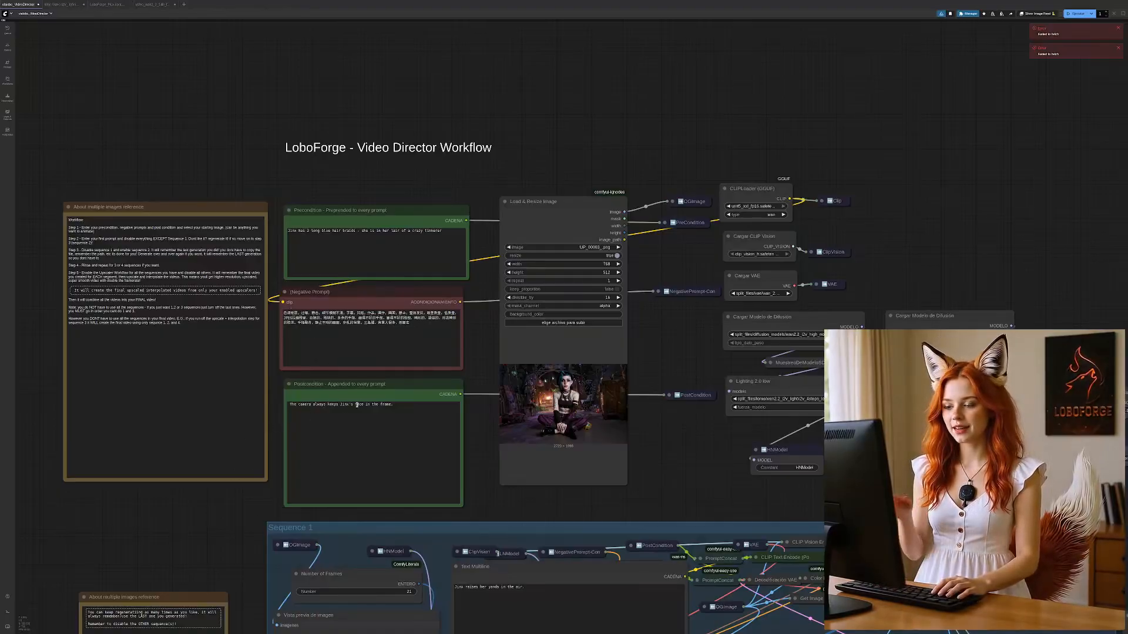
scroll(221, 545, down, 4)
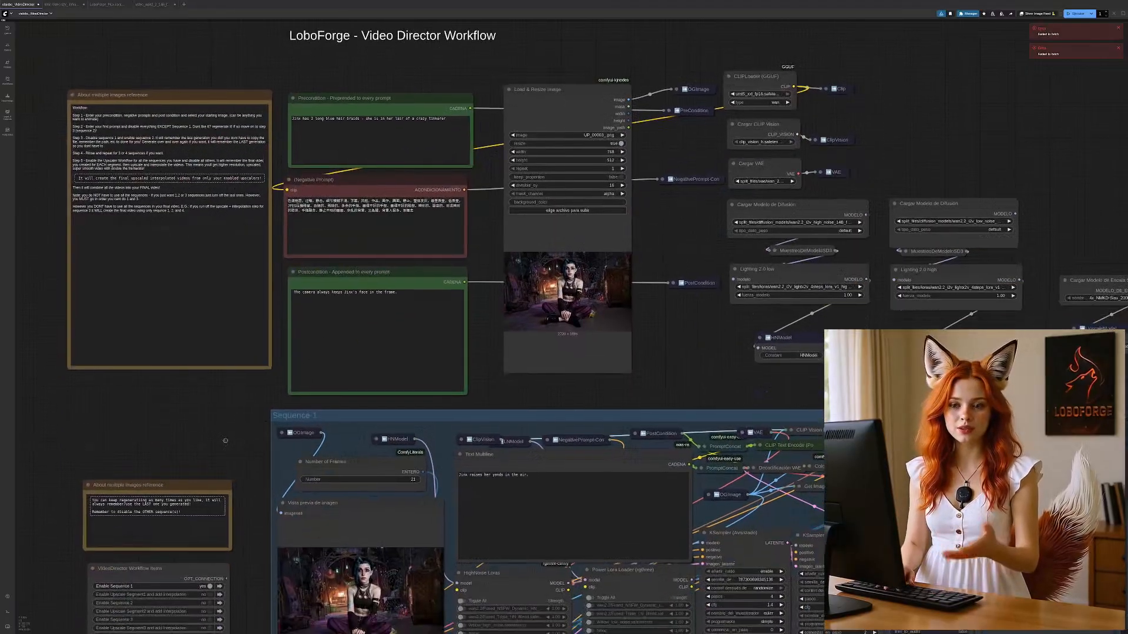
drag(252, 514, 221, 342)
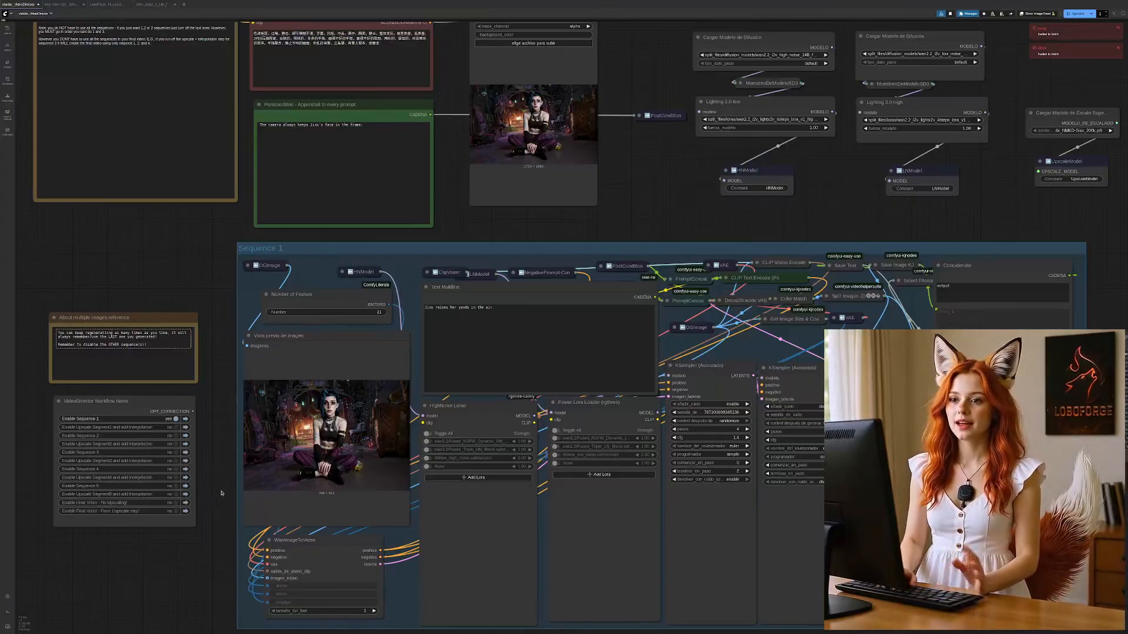
drag(222, 487, 215, 421)
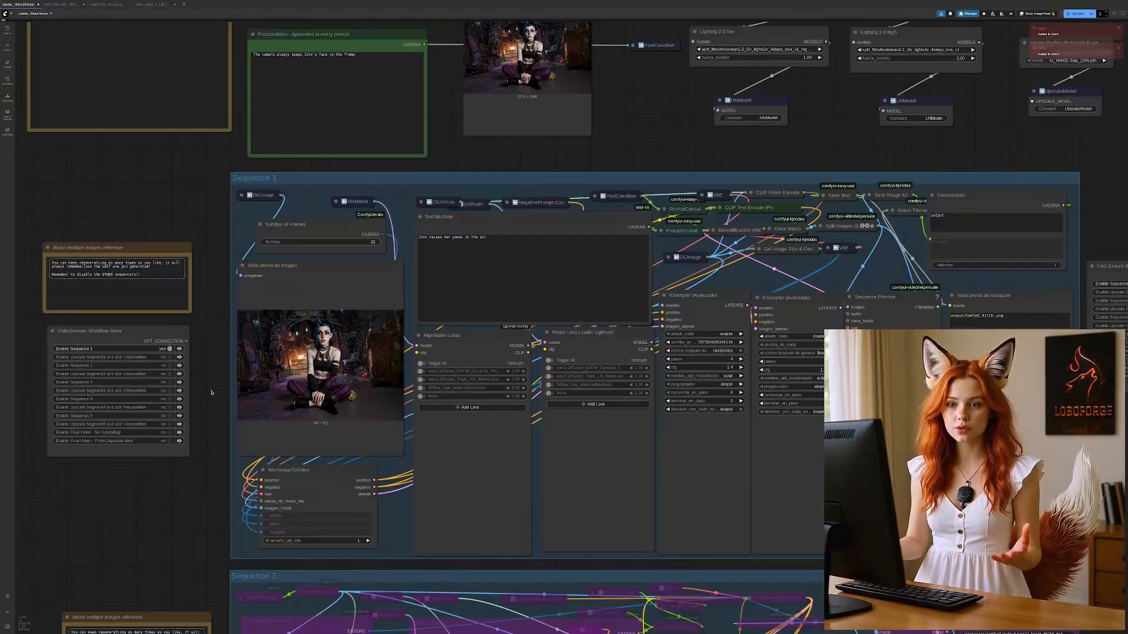
Step: Switch the third LoRA on in Sequence 1's HighNoise Loras and Power Lora Loader nodes, and switch both off again
click(420, 388)
click(550, 385)
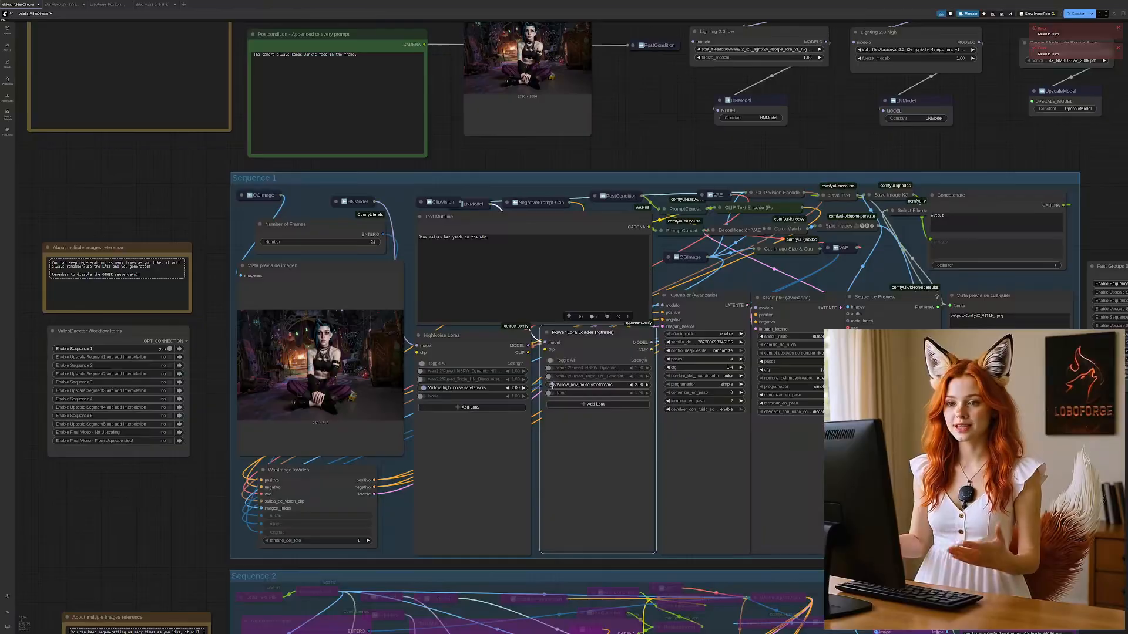
click(550, 384)
click(420, 388)
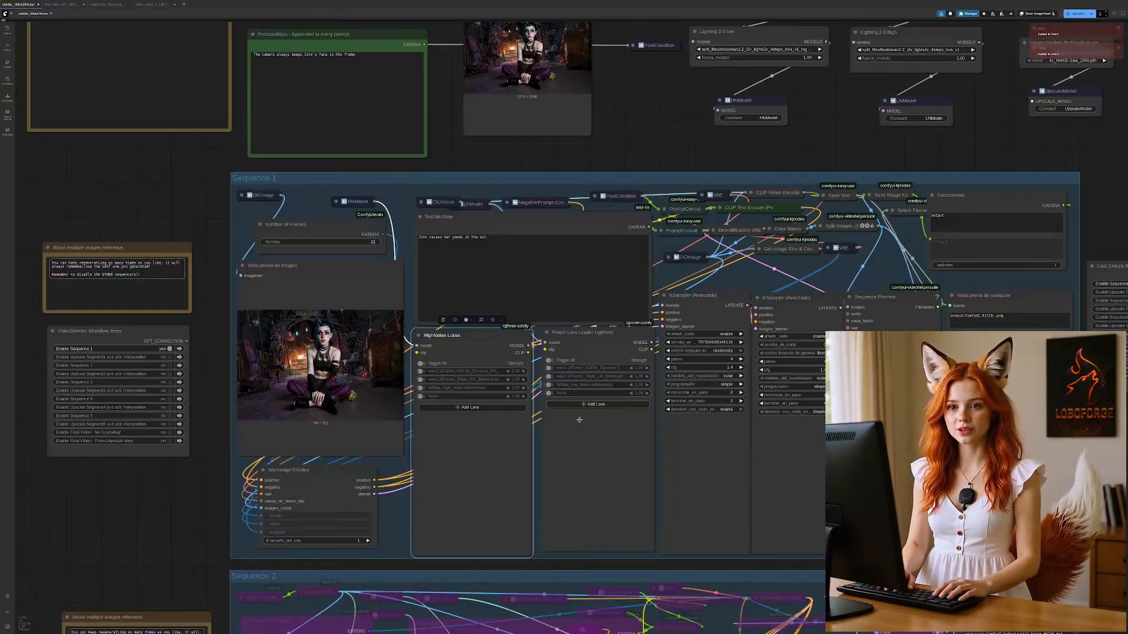
Step: Run the workflow to generate Sequence 1 and review the prompt conditions and preview image around it
click(503, 242)
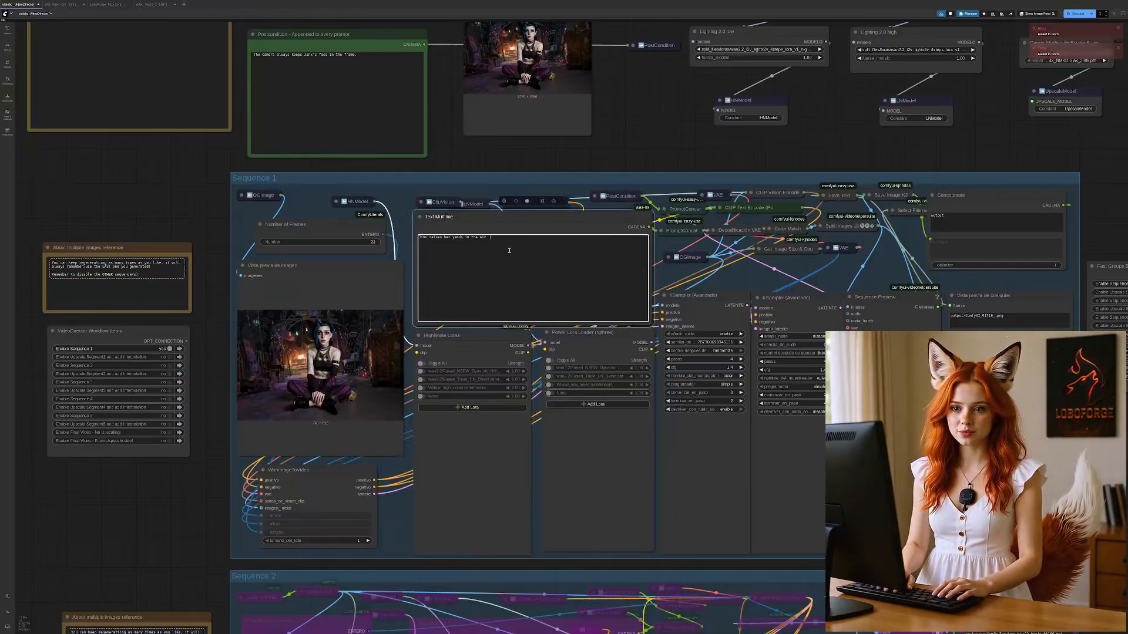
click(1072, 13)
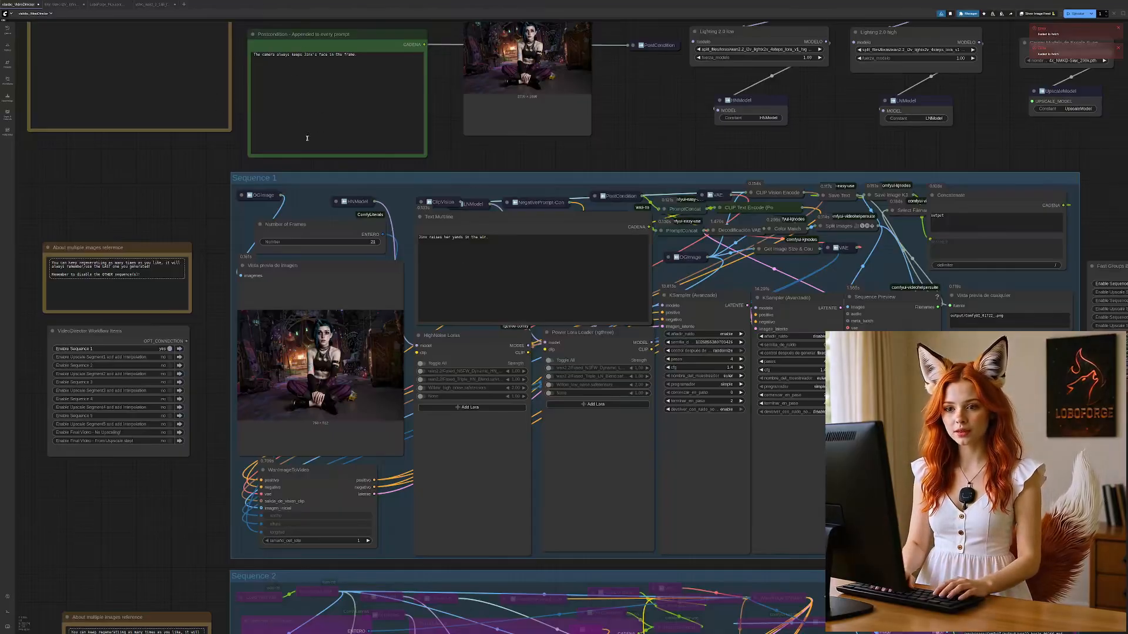
scroll(197, 166, up, 5)
scroll(319, 319, down, 1)
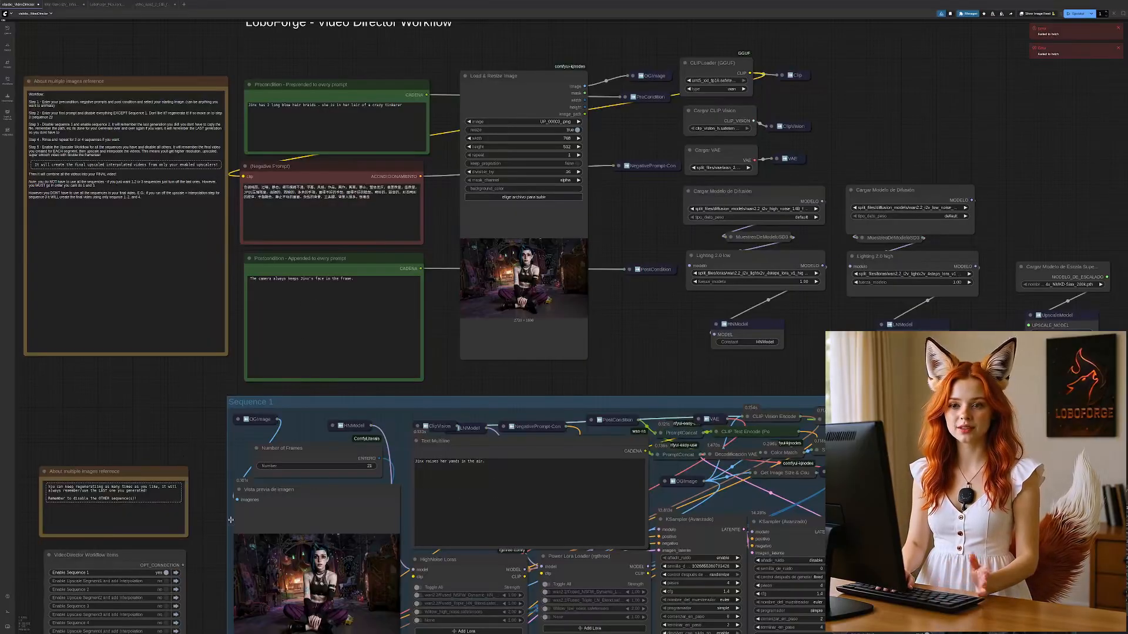
scroll(231, 520, down, 5)
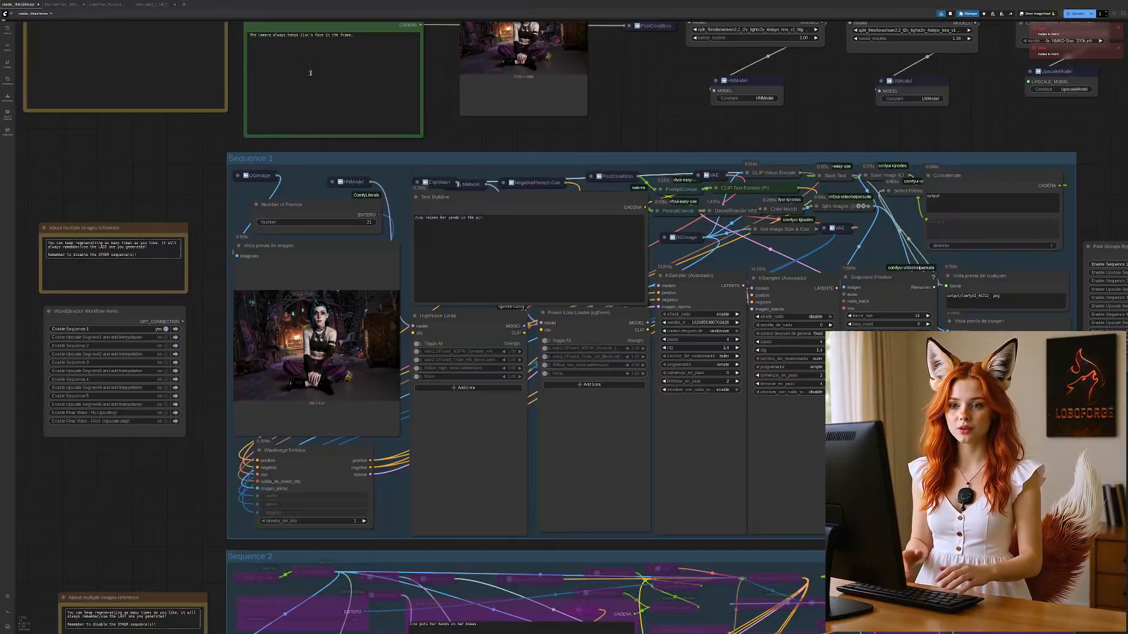
scroll(200, 143, up, 4)
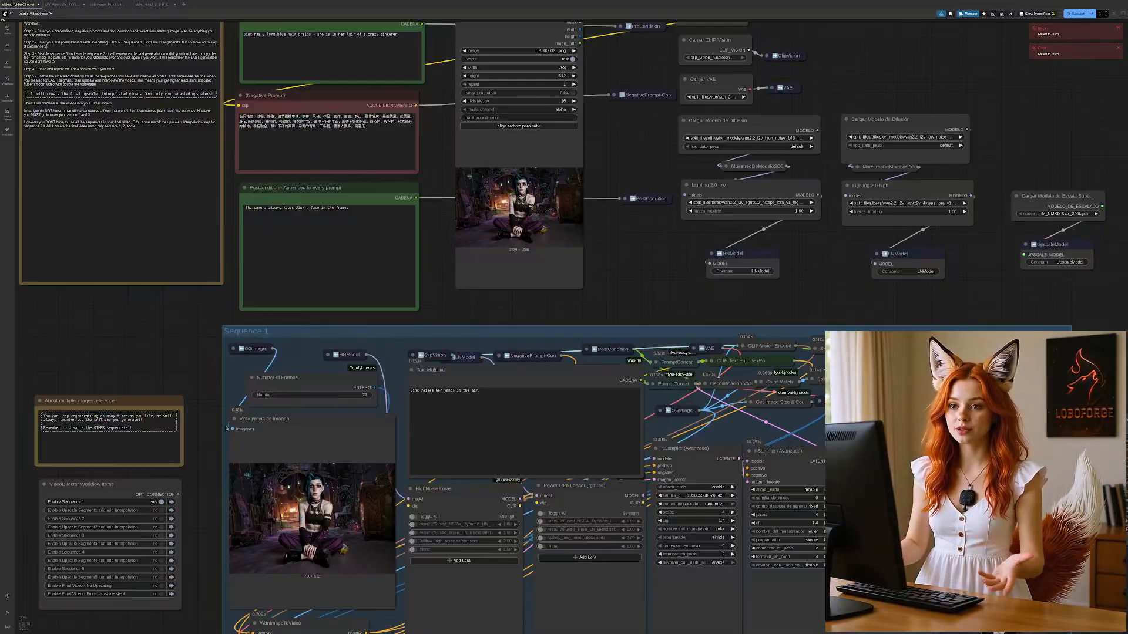
Step: Disable Sequence 1 and enable Sequence 2 in the groups bypasser beside the Sequence 2 group
drag(208, 536, 233, 241)
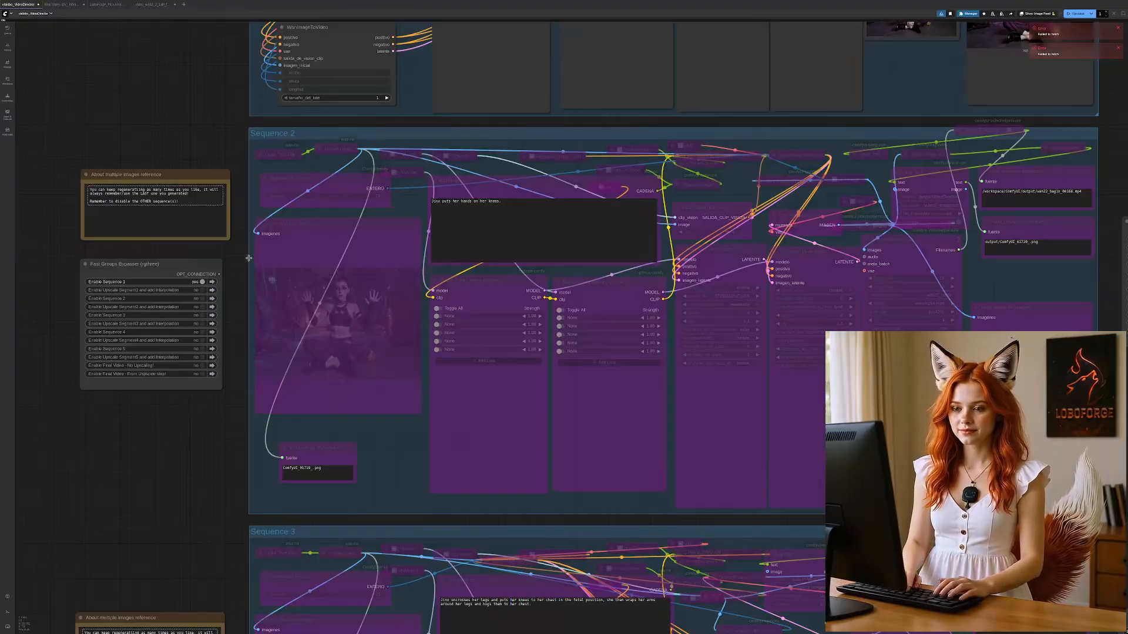
click(202, 282)
click(202, 298)
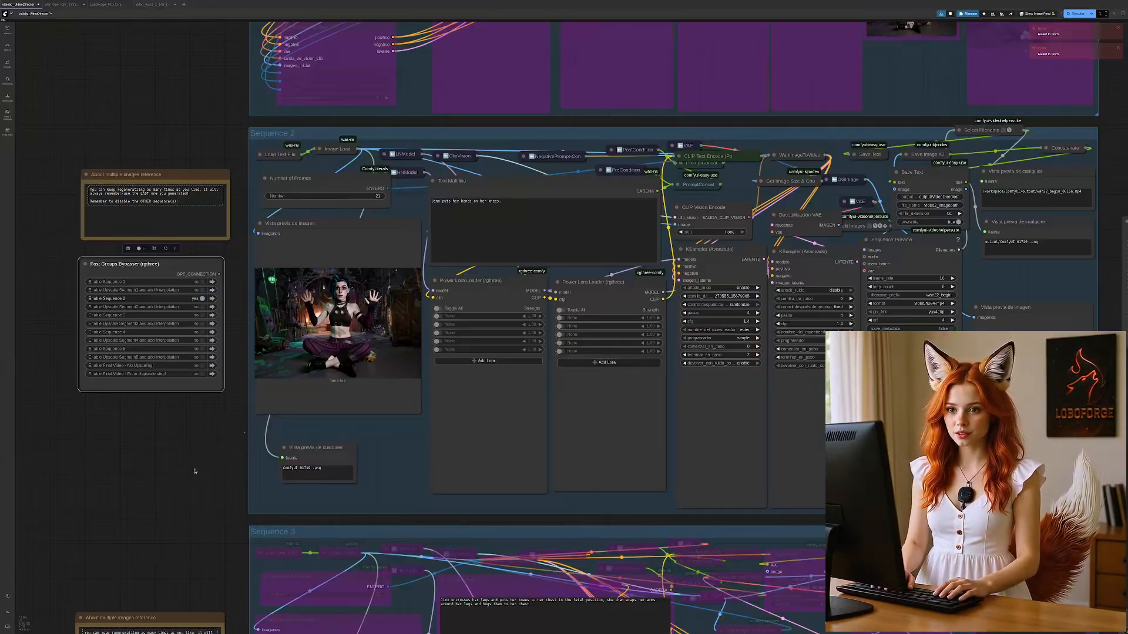
Step: Run the workflow to generate Sequence 2 and check Sequence 1's video preview
click(519, 202)
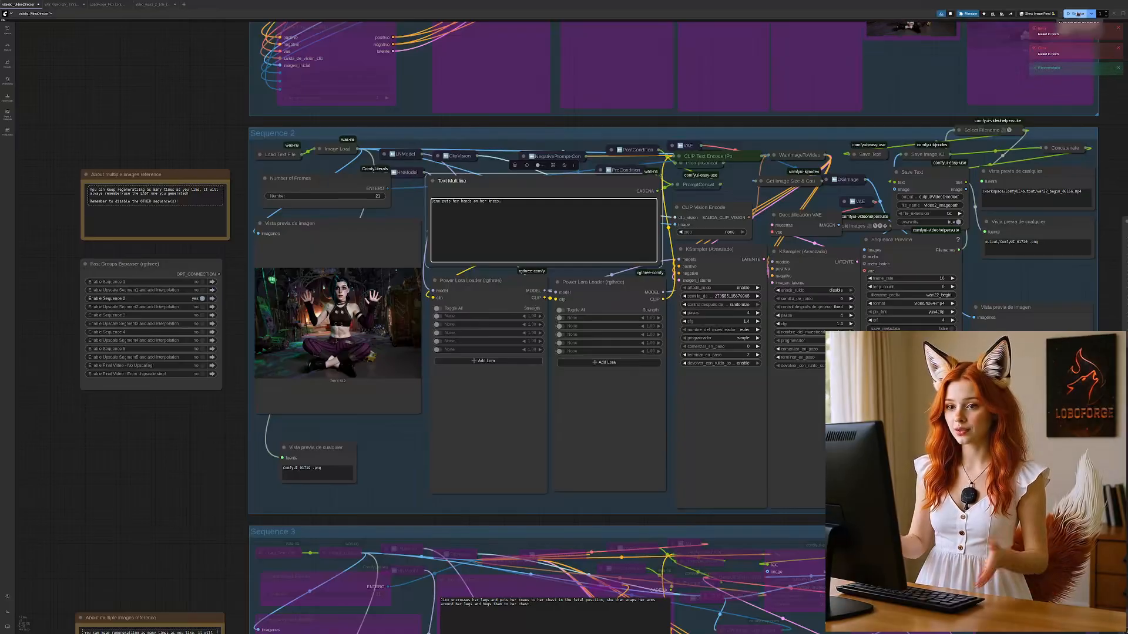
click(1078, 13)
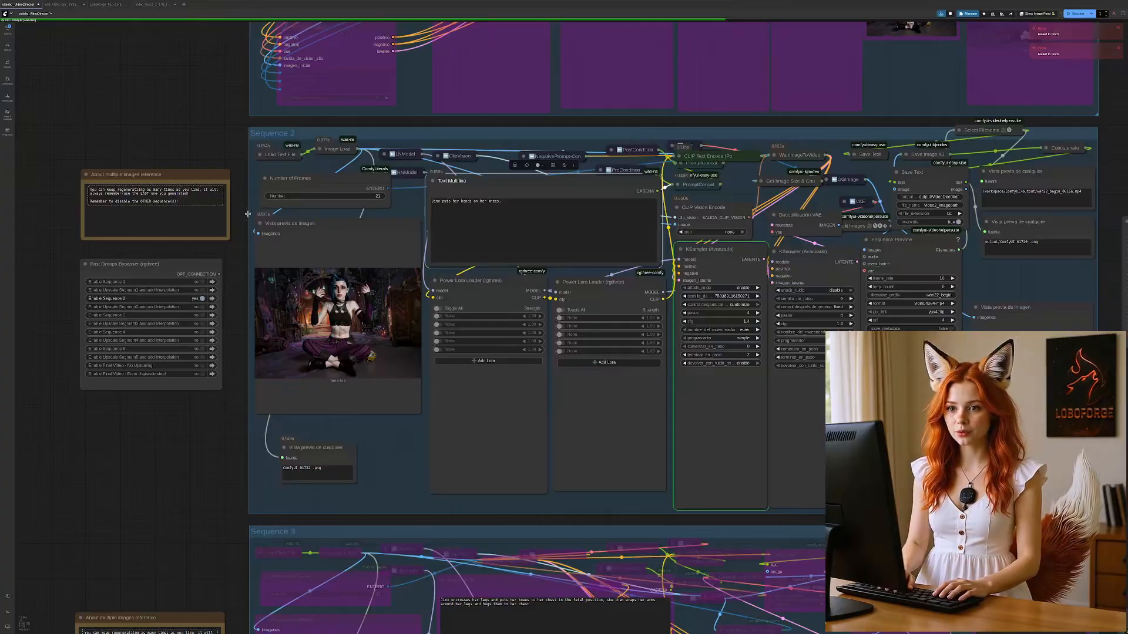
drag(230, 146, 94, 368)
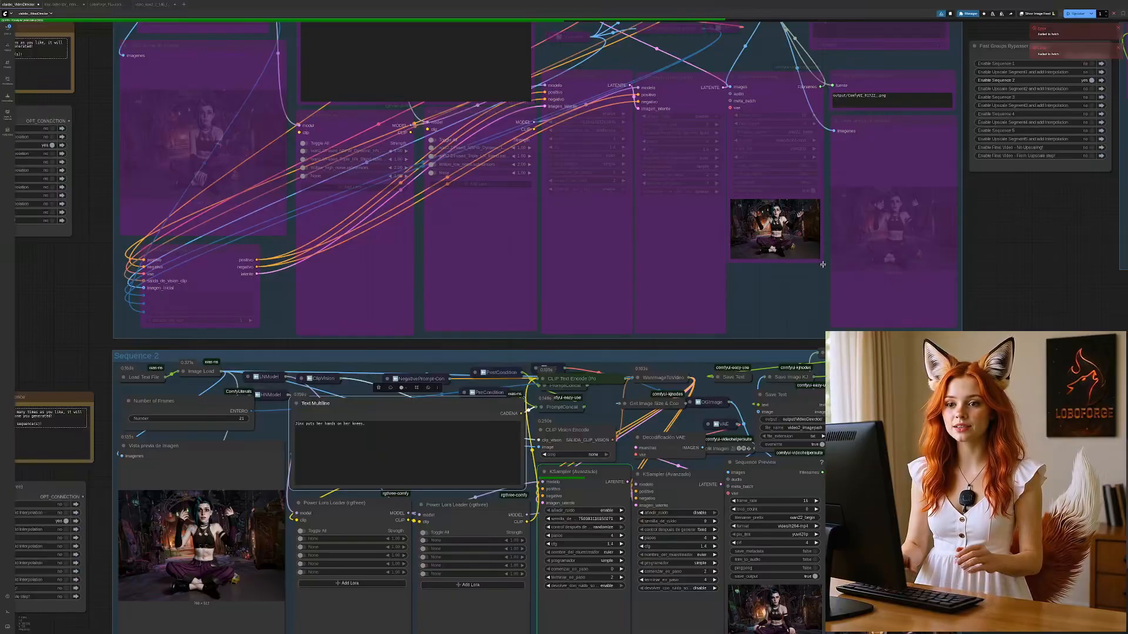
drag(76, 349, 189, 191)
scroll(347, 409, down, 3)
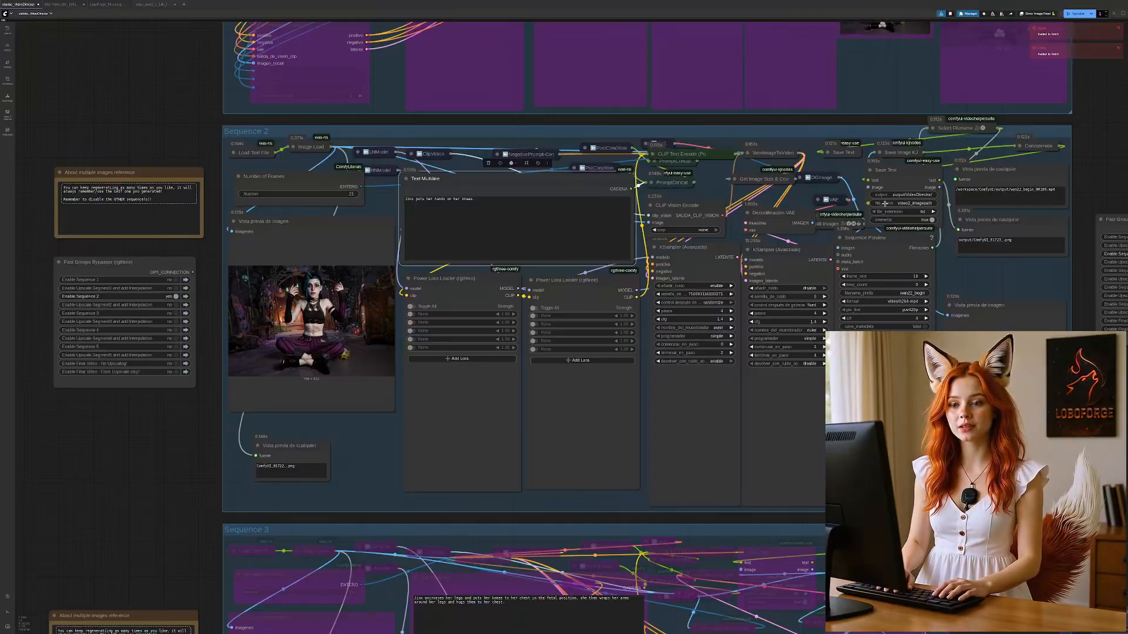
Step: Move Sequence 2's Select Filename node slightly down and expand the collapsed Save Text node to inspect its settings, collapsing it again
click(933, 128)
click(933, 128)
drag(955, 129, 954, 158)
click(827, 153)
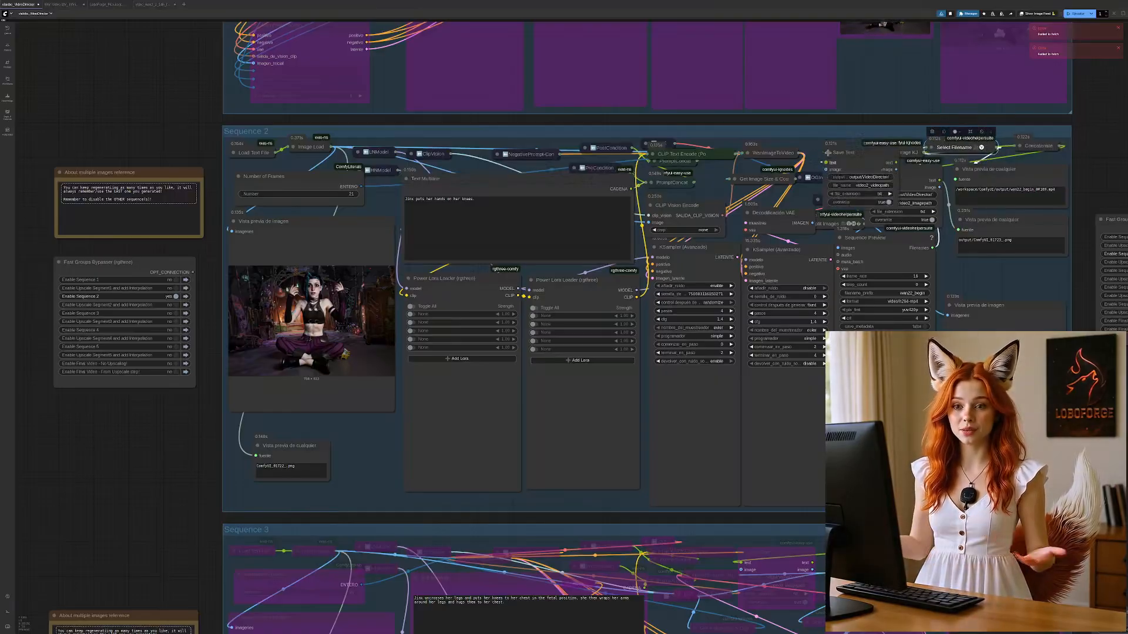
click(828, 152)
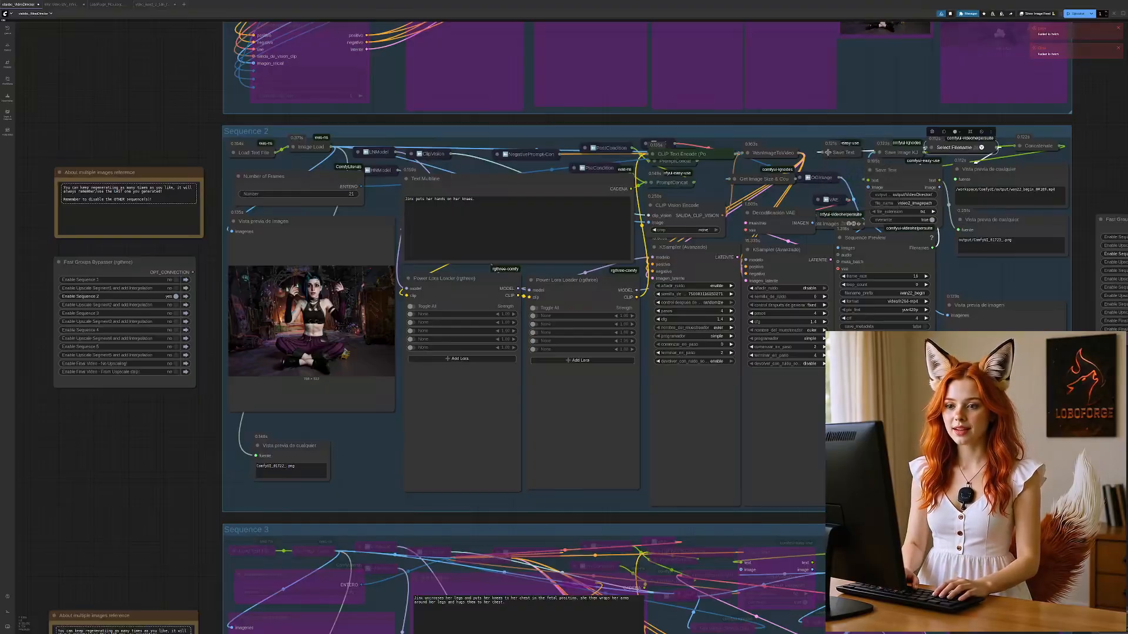
click(828, 153)
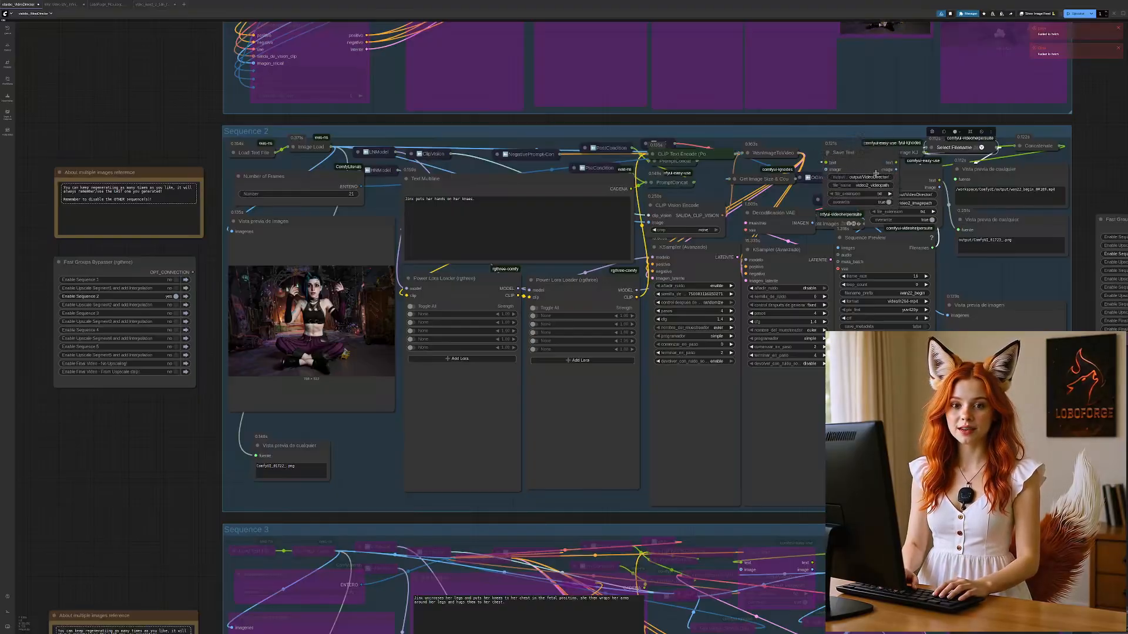
click(827, 153)
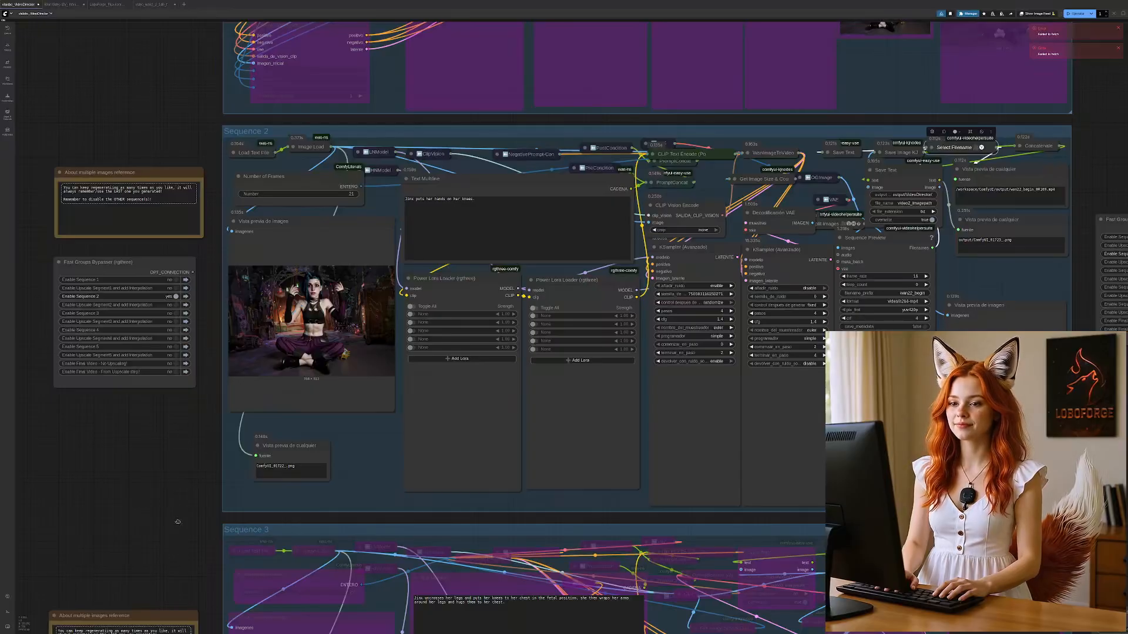
Step: Disable Sequence 2 and enable Sequence 3 in the groups bypasser beside the Sequence 3 group
scroll(193, 247, down, 5)
scroll(194, 247, down, 2)
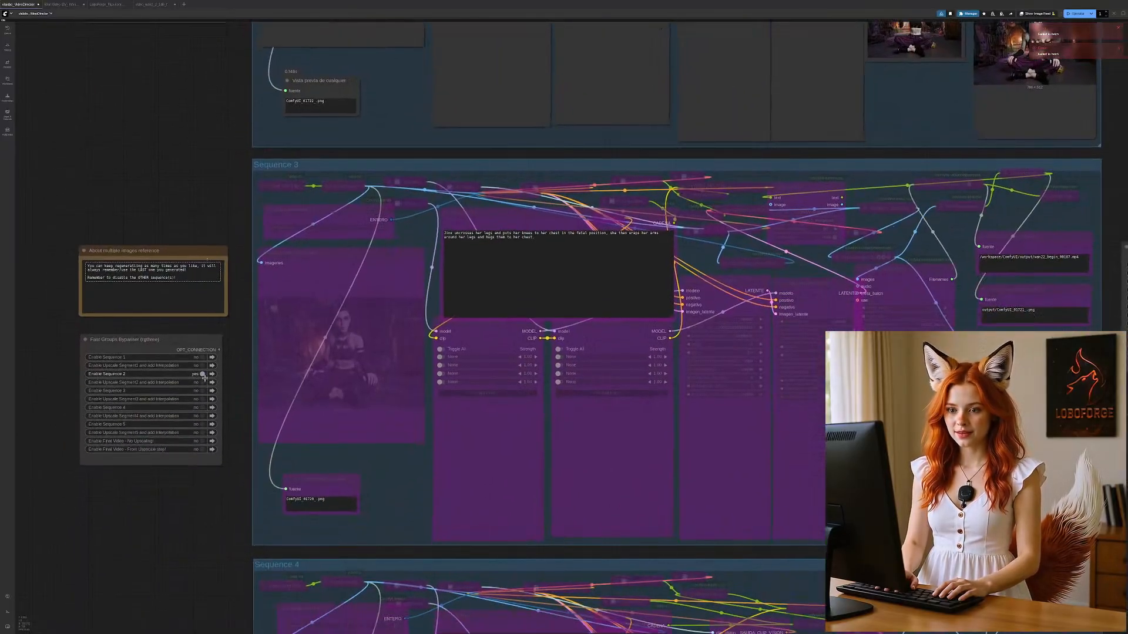
click(202, 376)
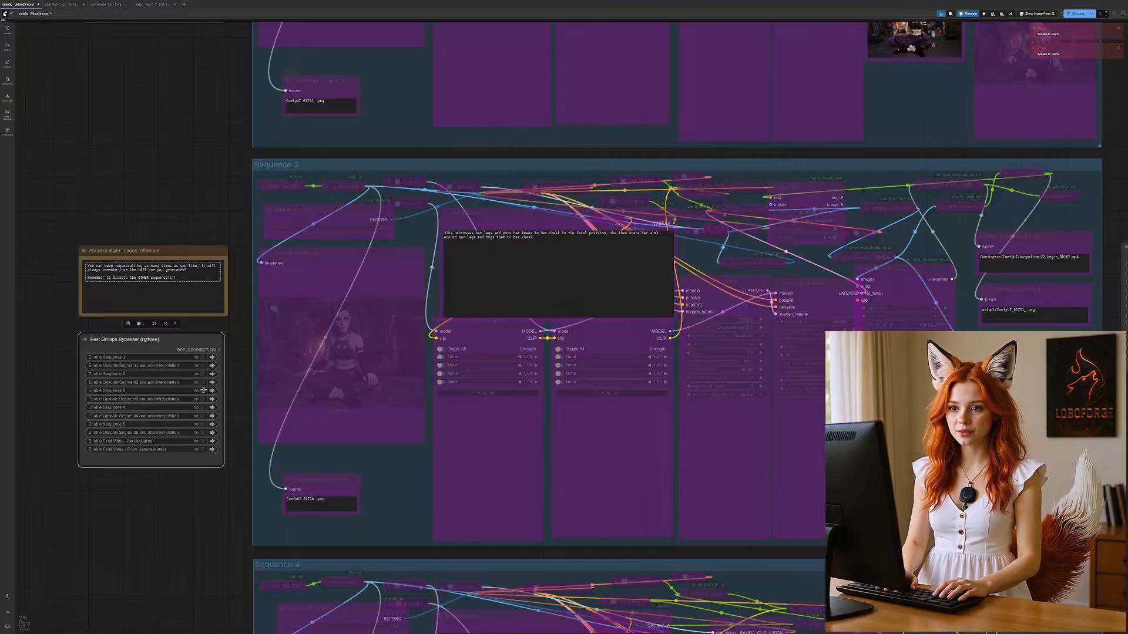
click(202, 390)
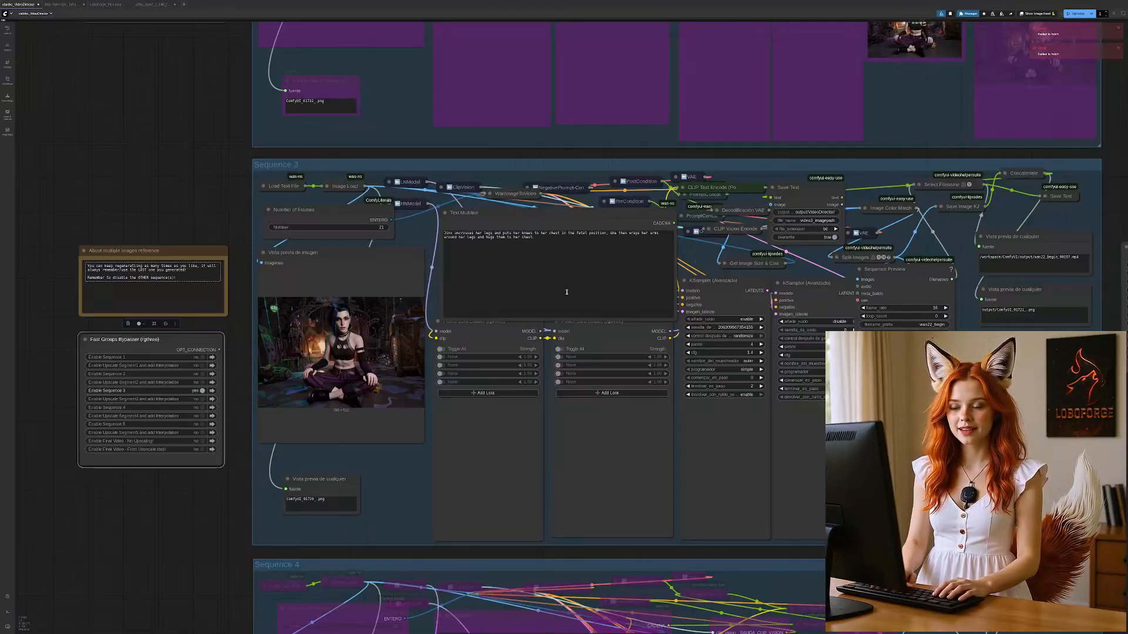
Step: Check Sequence 3's prompt text and the Sequence 2 result, and run the workflow to generate Sequence 3
triple_click(519, 243)
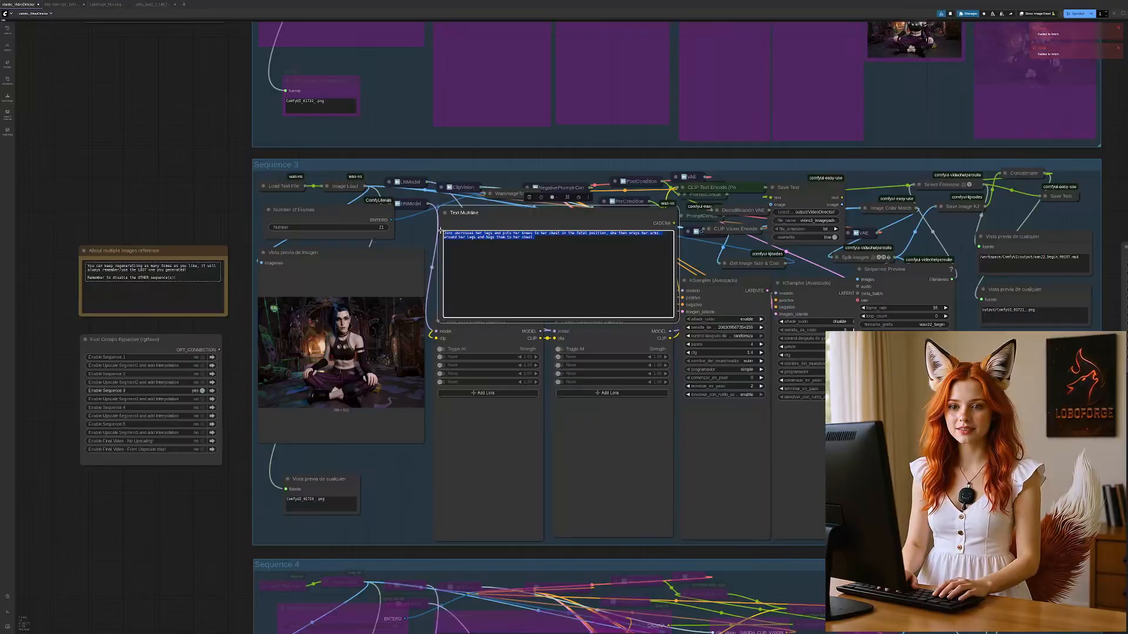
click(535, 237)
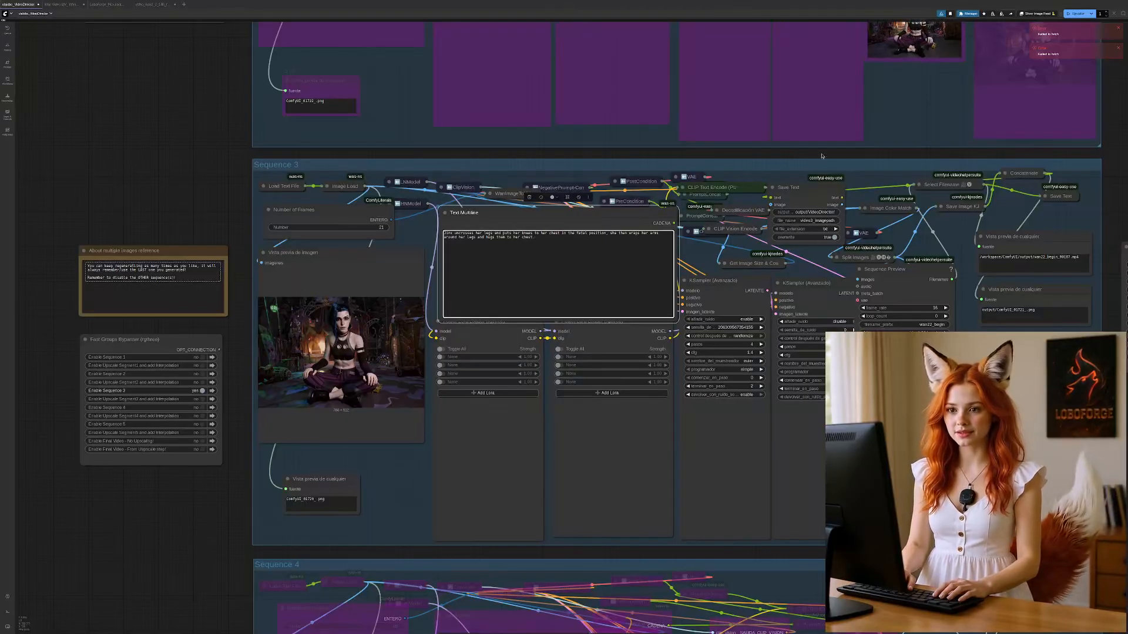
drag(925, 157, 852, 242)
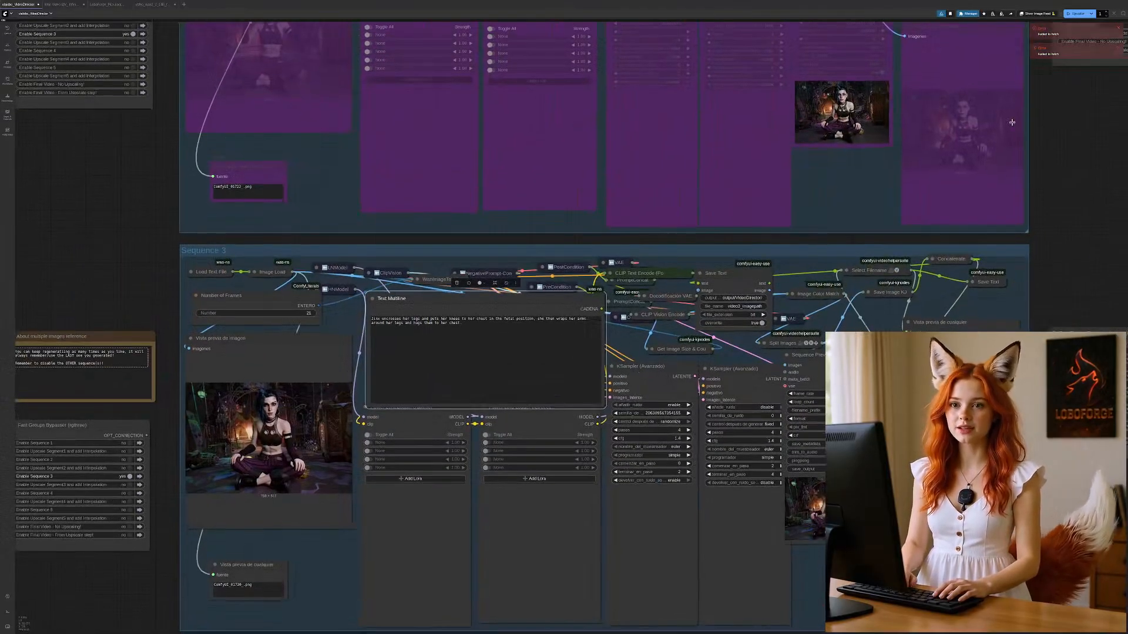
drag(153, 586, 200, 460)
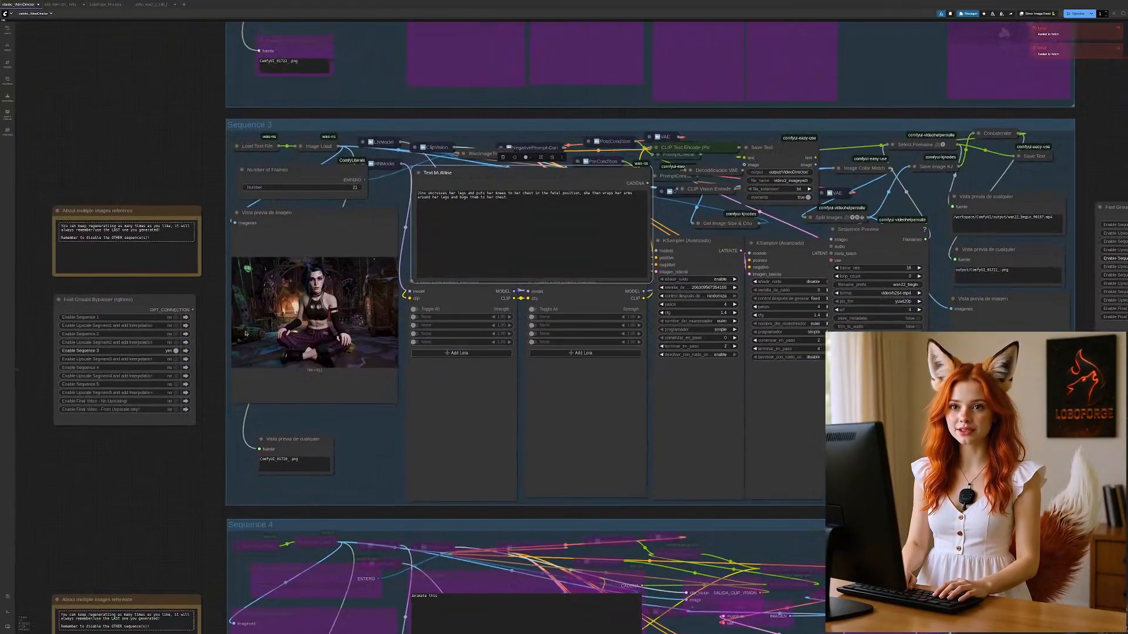
click(1064, 14)
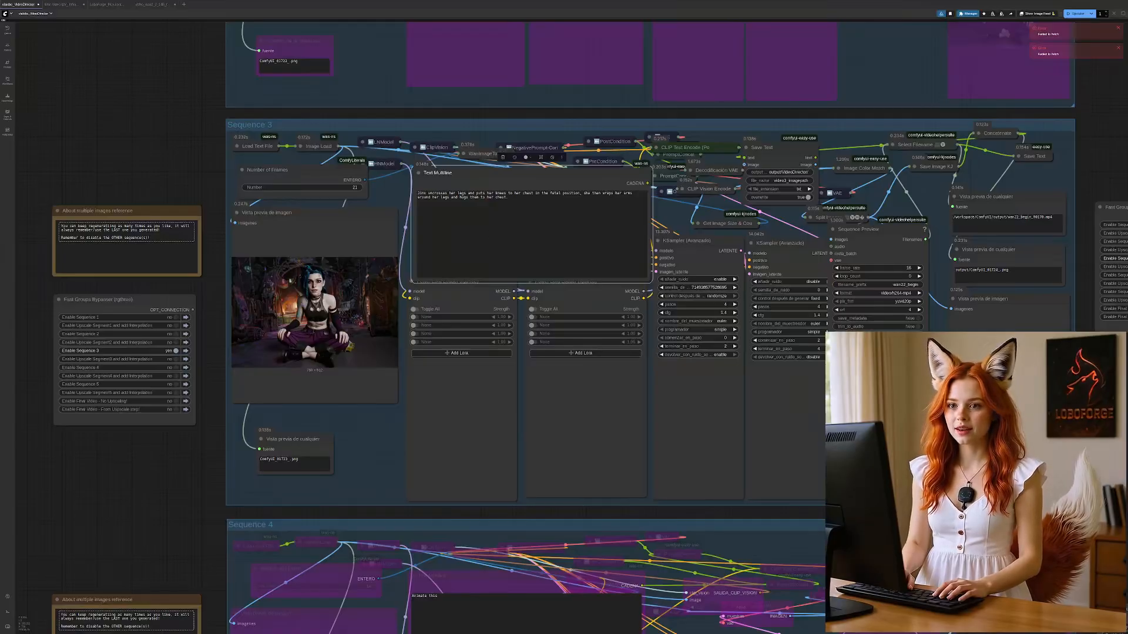
Step: Disable Sequence 3 and enable the upscale and interpolation groups for Segments 1, 2 and 3 in the Fast Groups Bypasser
scroll(678, 223, up, 1)
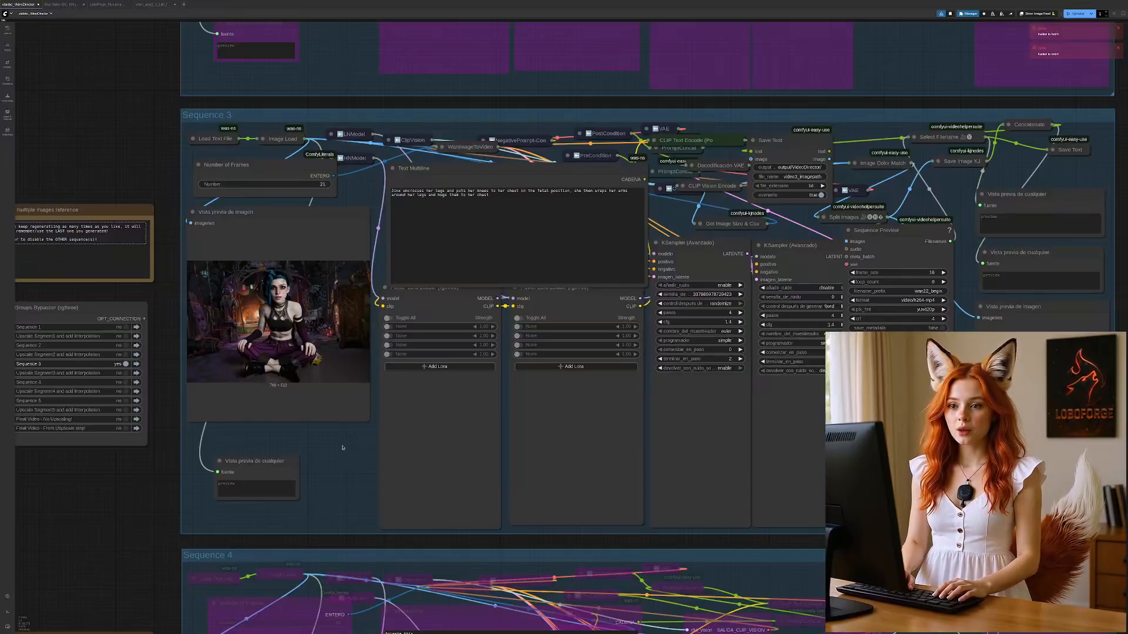
click(122, 364)
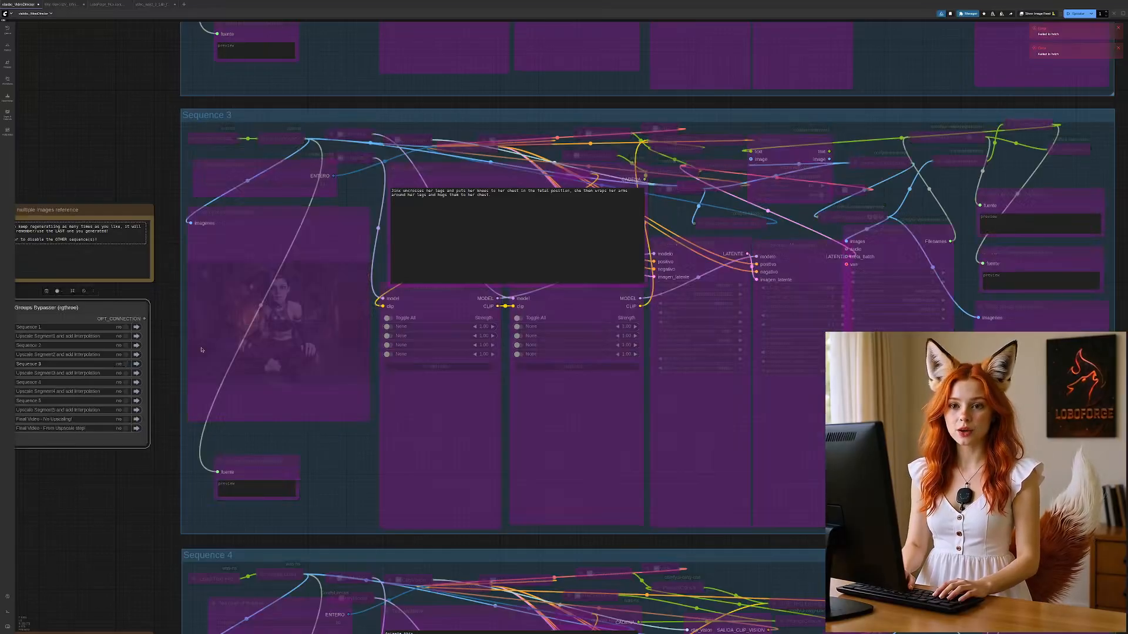
drag(890, 107, 379, 561)
drag(649, 188, 496, 457)
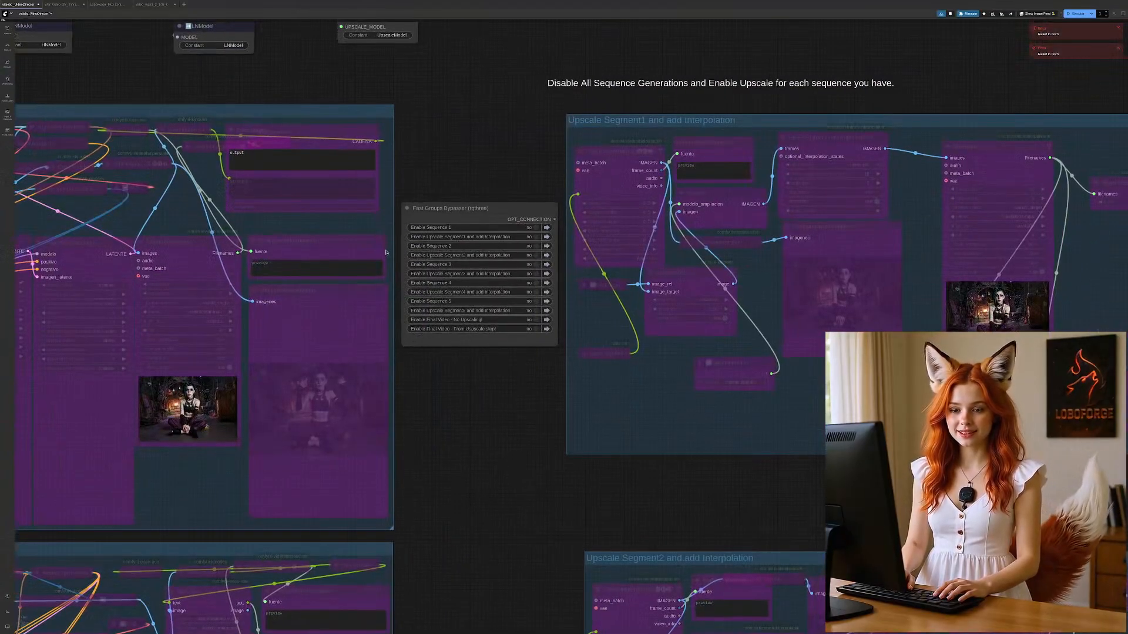
click(532, 237)
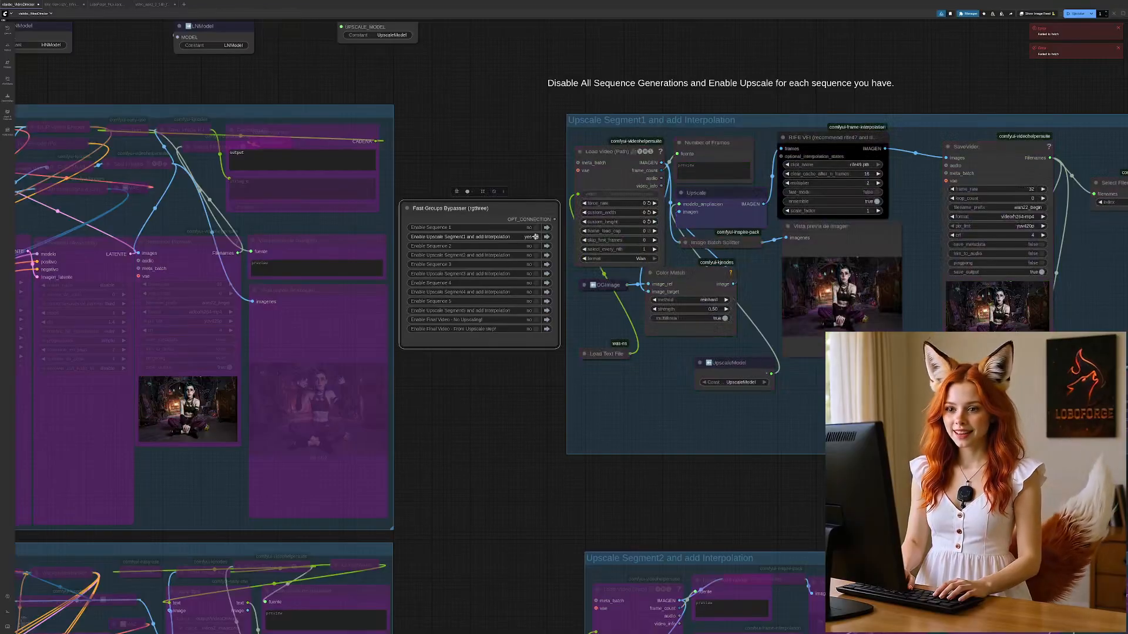
click(533, 255)
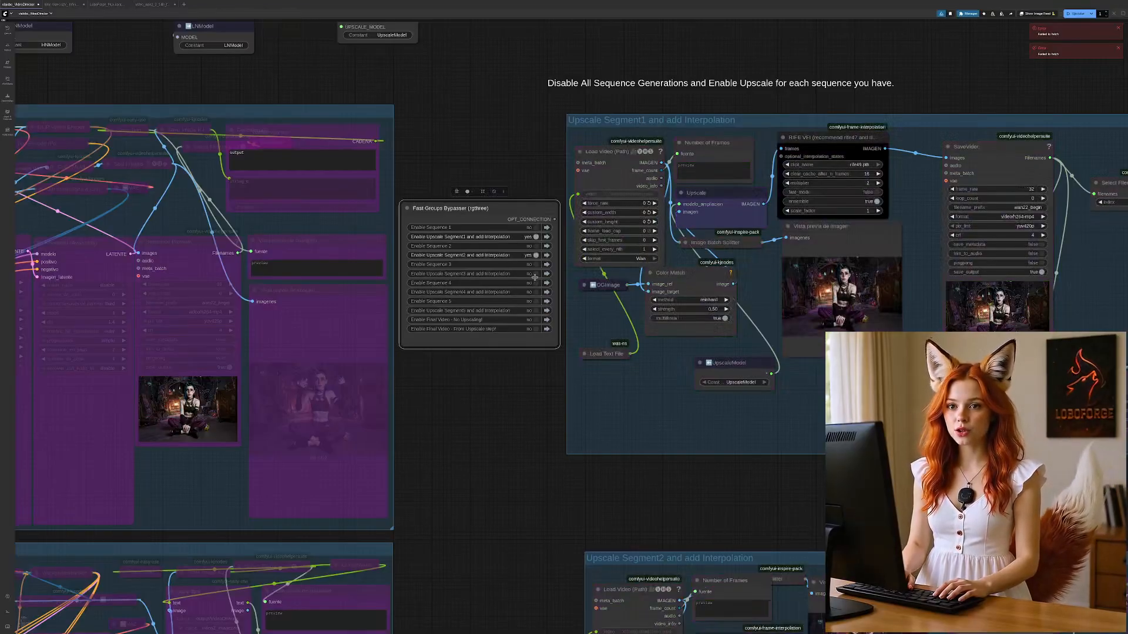
click(534, 273)
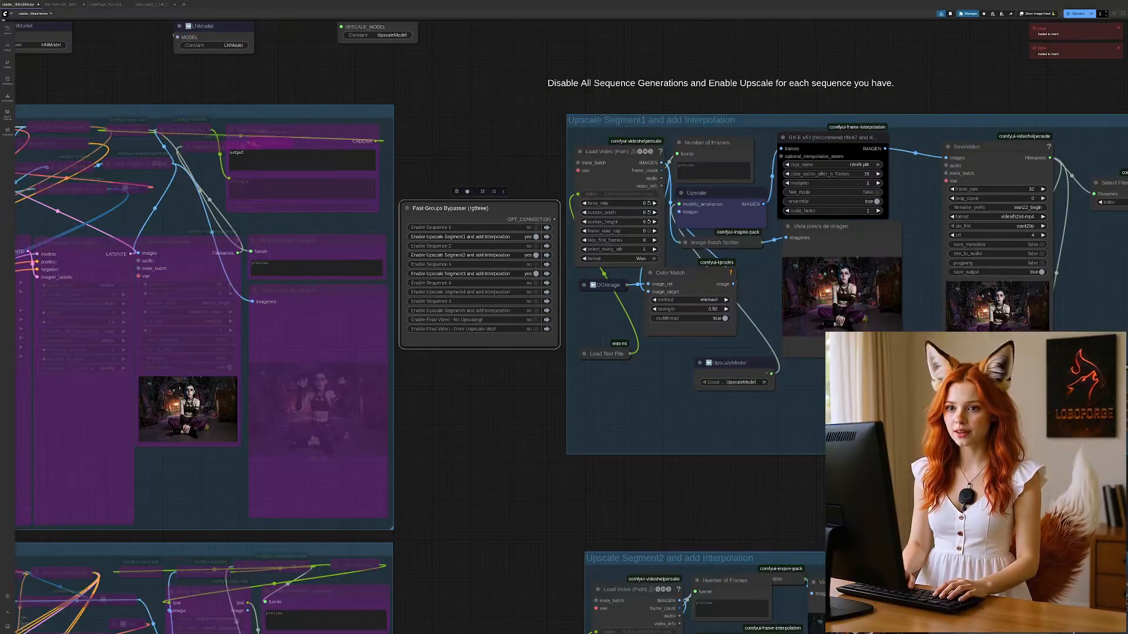
Step: Review the Upscale Segment1 group and check the model choices in the upscale model loader, keeping the current selection
drag(810, 493, 506, 503)
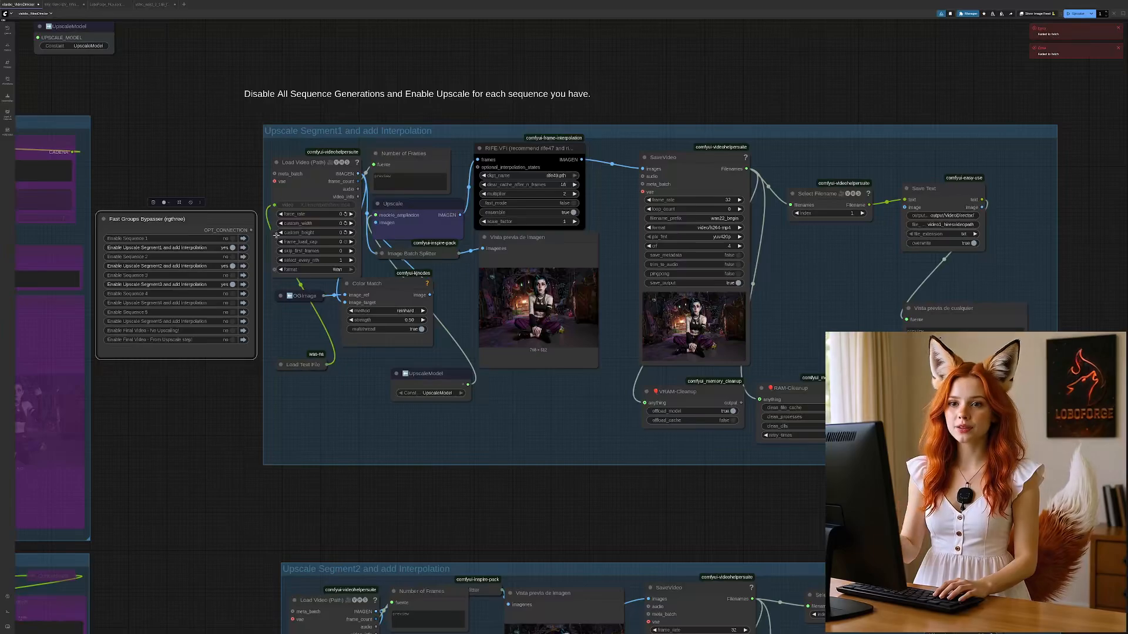
drag(160, 117, 266, 268)
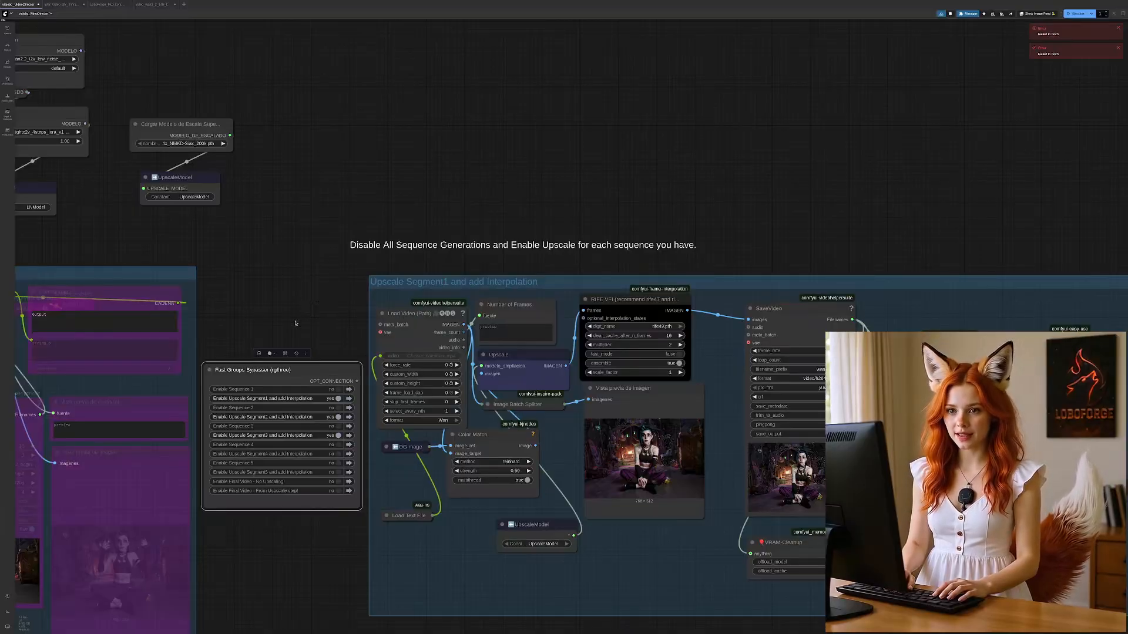
click(195, 143)
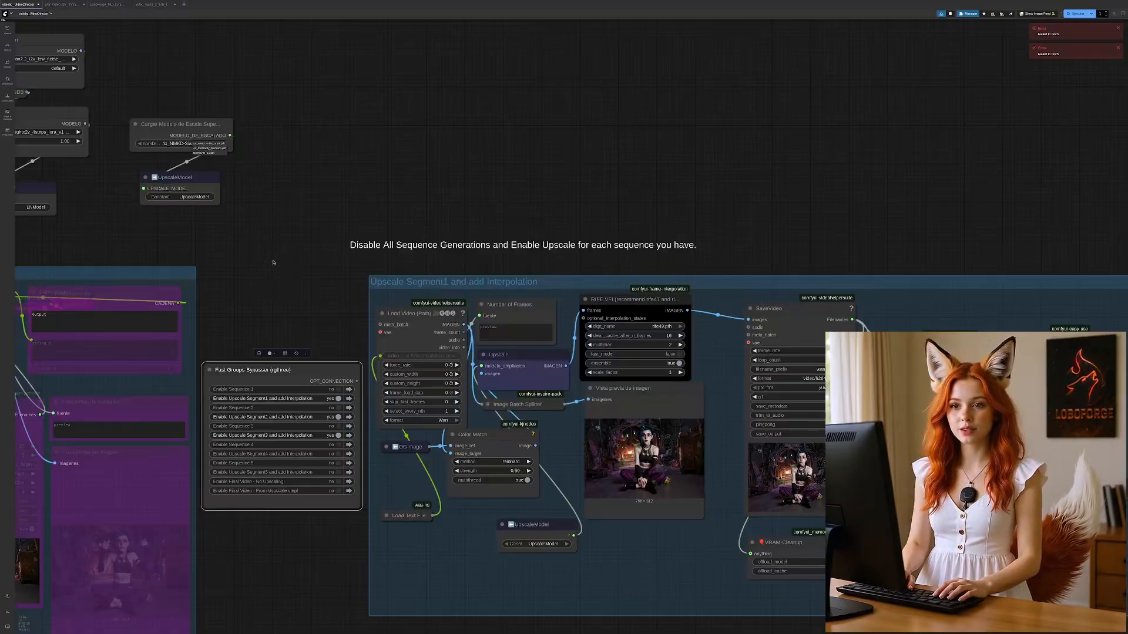
click(223, 234)
drag(277, 347, 199, 216)
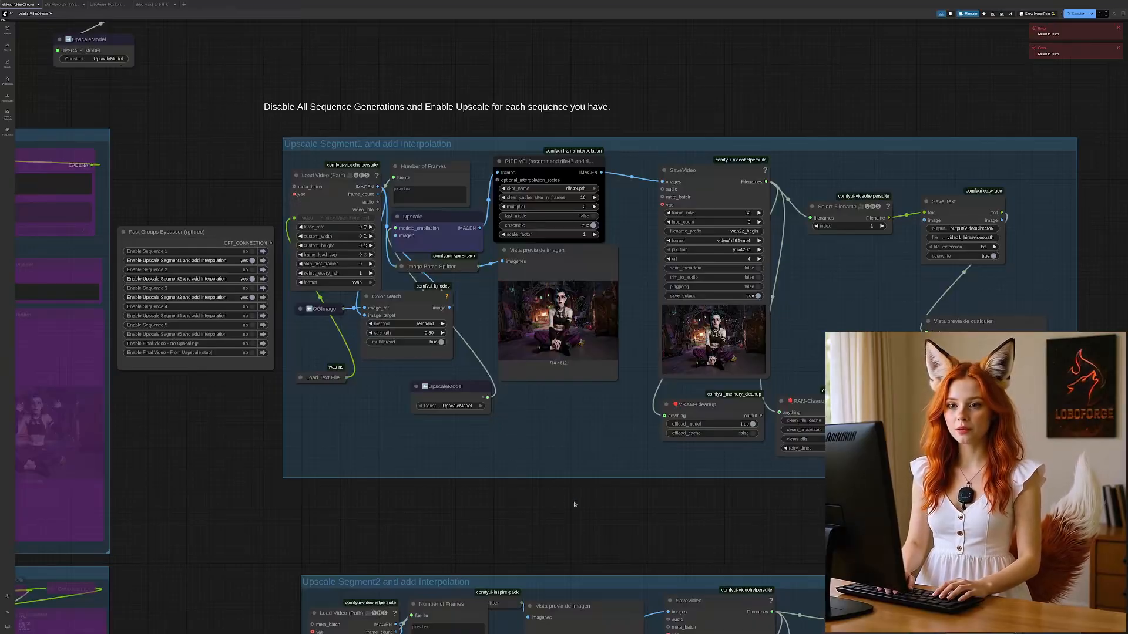
drag(575, 504, 523, 502)
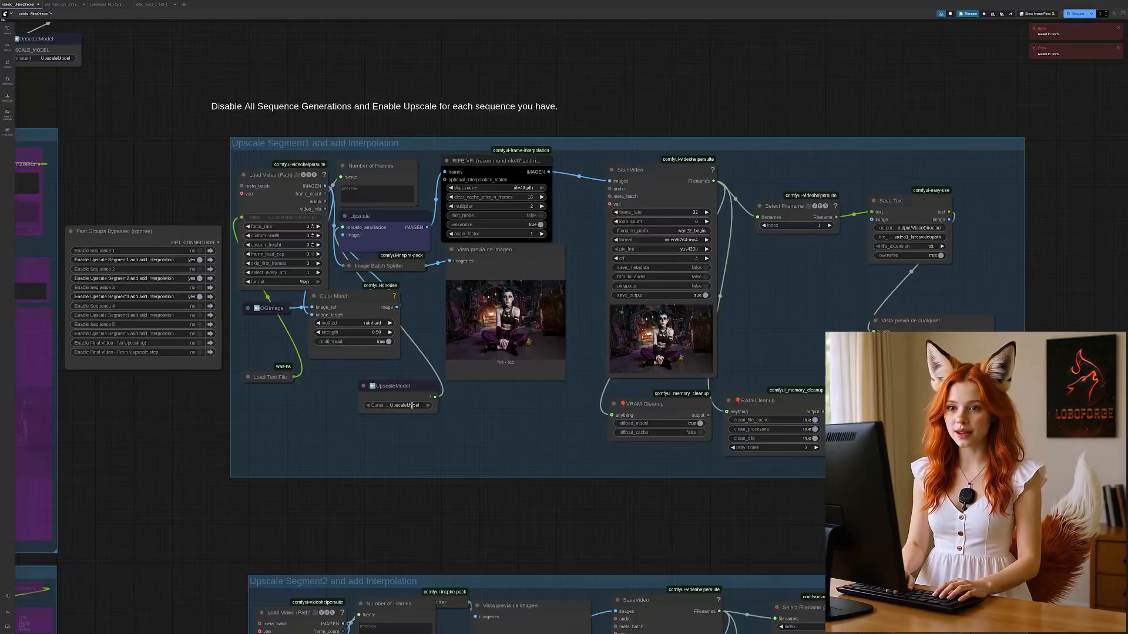
Step: Run the upscale workflow and shift the Color Match and SaveVideo nodes slightly within the Upscale Segment1 group
click(353, 295)
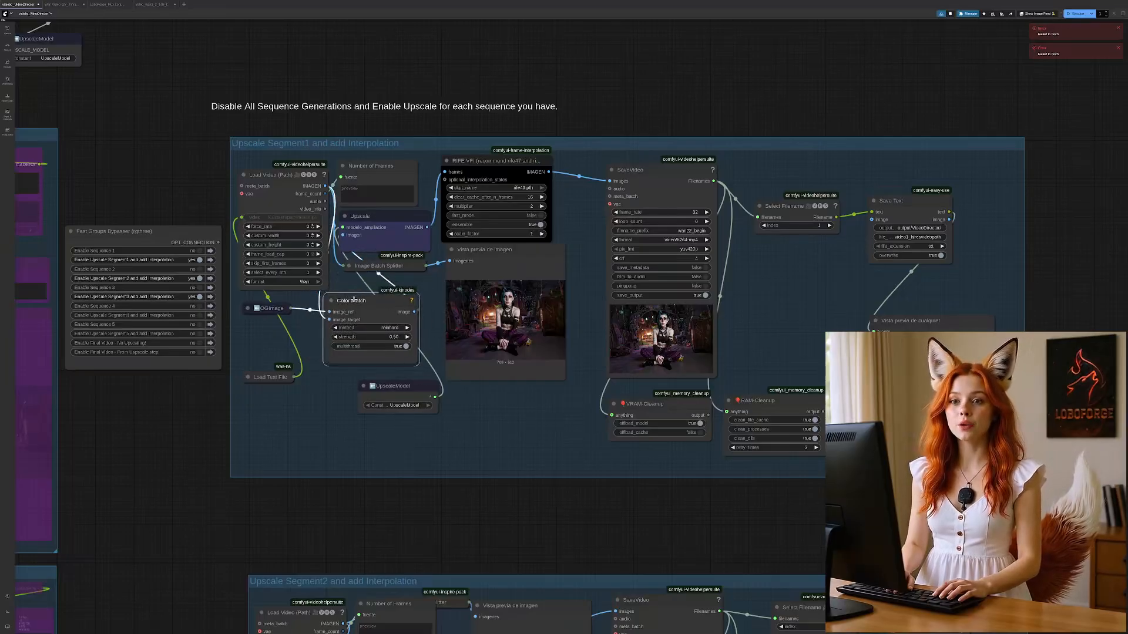
drag(182, 93, 432, 93)
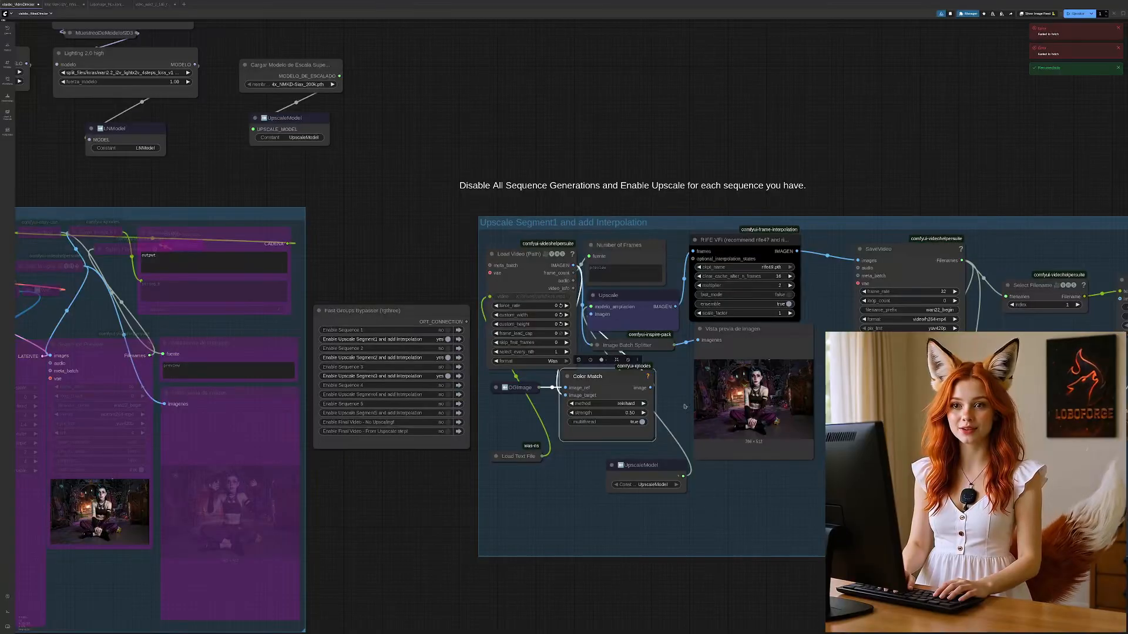
drag(722, 559, 555, 542)
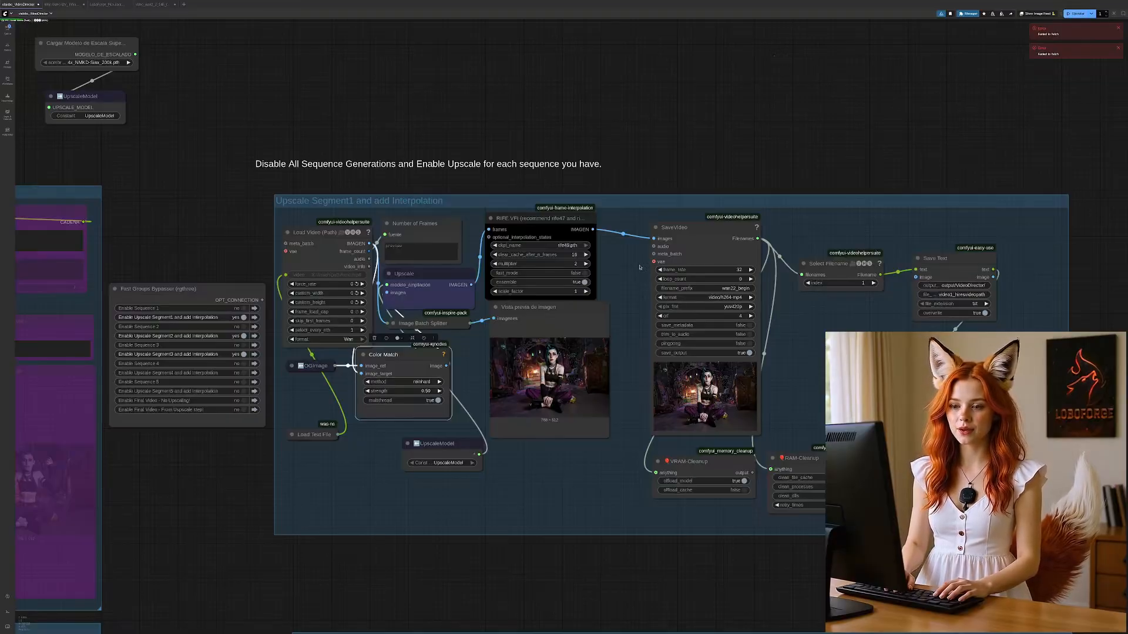
drag(682, 228, 674, 221)
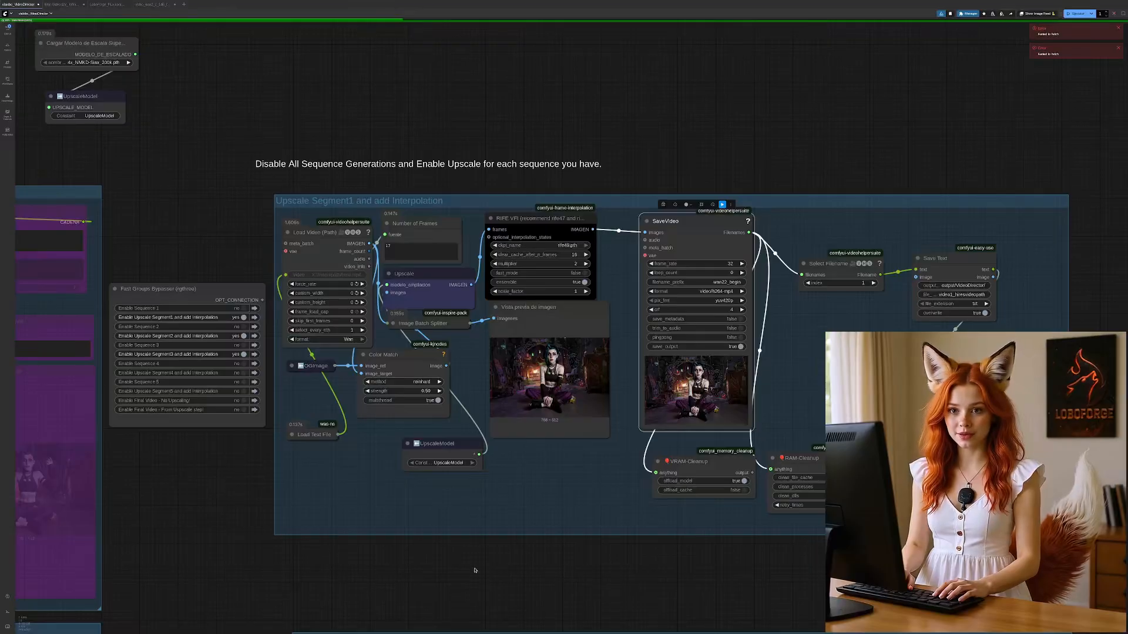
Step: Move the VRAM-Cleanup node slightly down in the Upscale Segment2 group, clear of the SaveVideo preview
drag(477, 573, 492, 240)
scroll(497, 250, down, 2)
scroll(496, 251, down, 5)
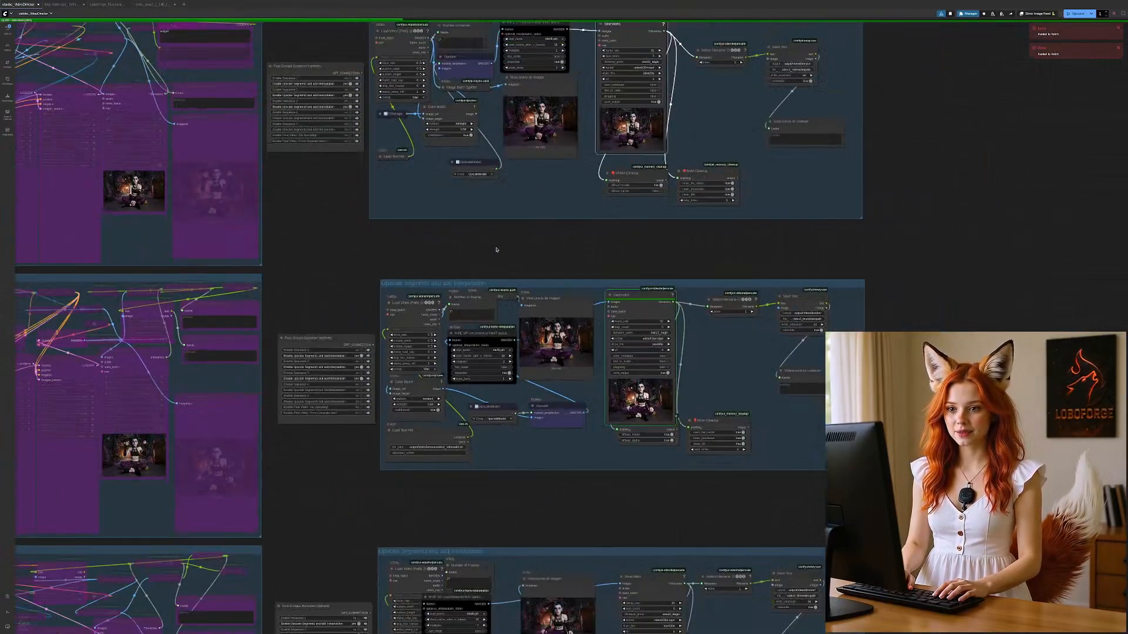
drag(574, 466, 575, 460)
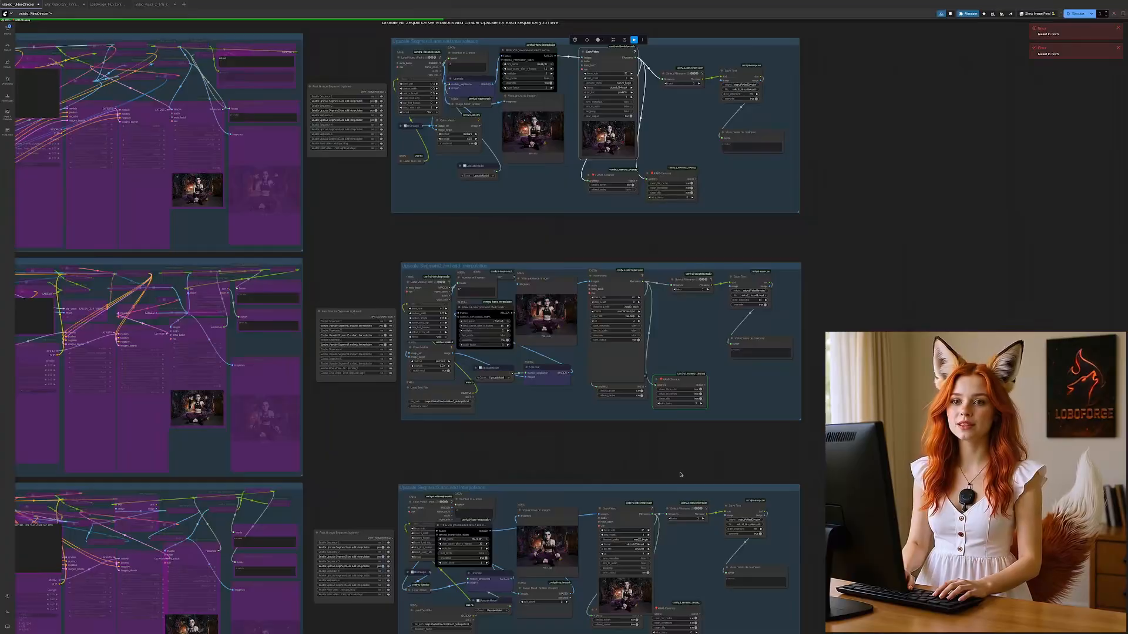
scroll(660, 440, up, 3)
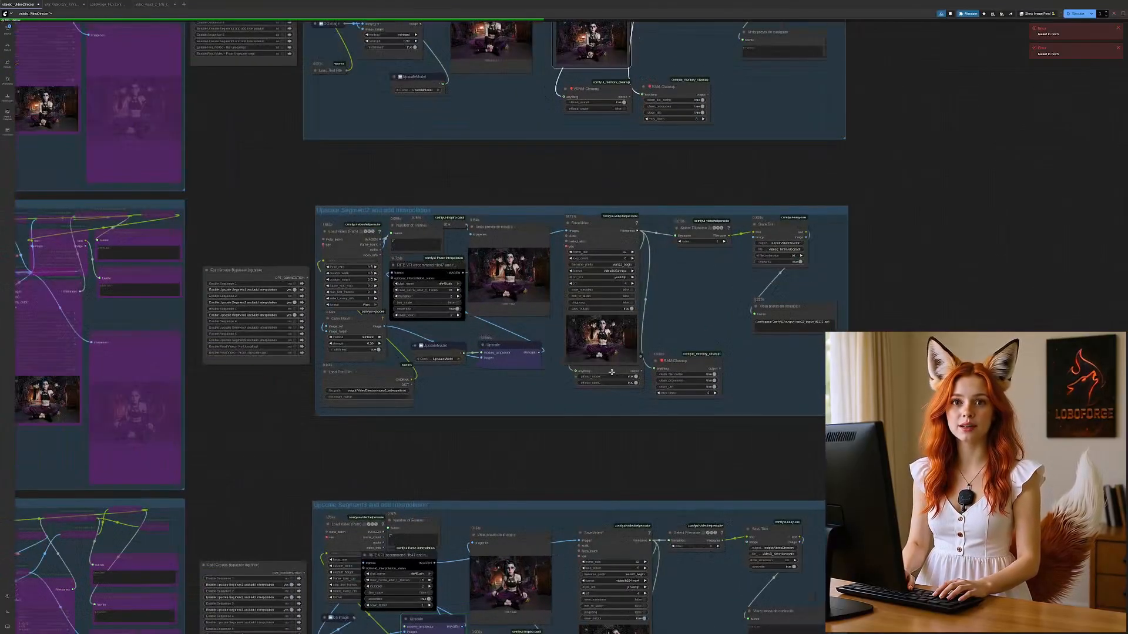
drag(612, 370, 608, 382)
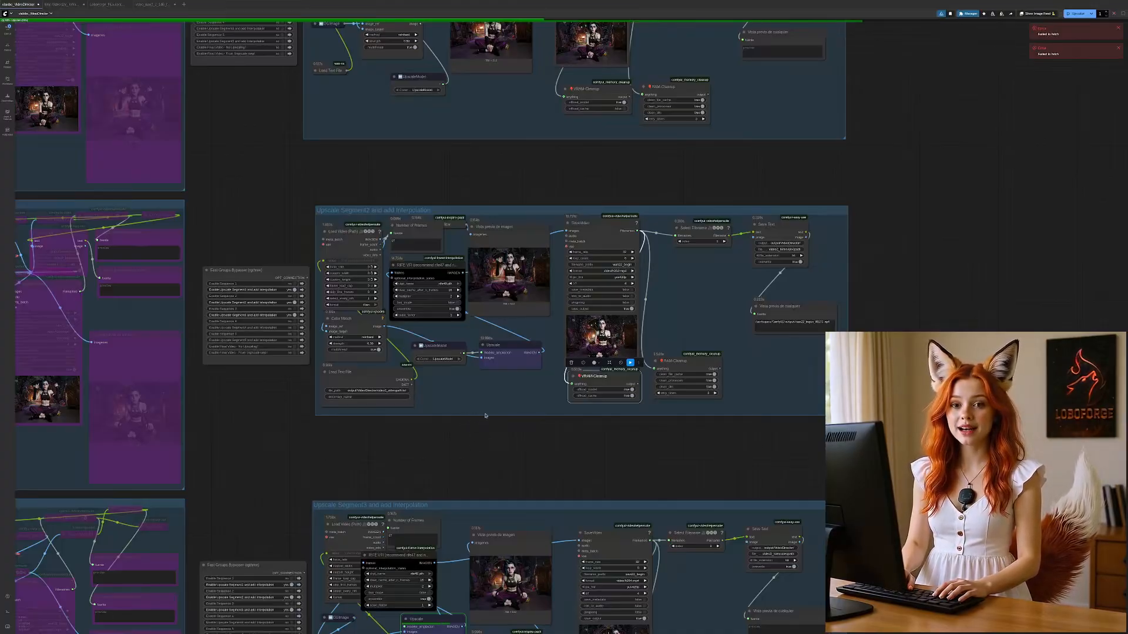
Step: Check the progress and video previews of the Upscale Segment1, Segment2 and Segment3 groups
scroll(483, 407, down, 3)
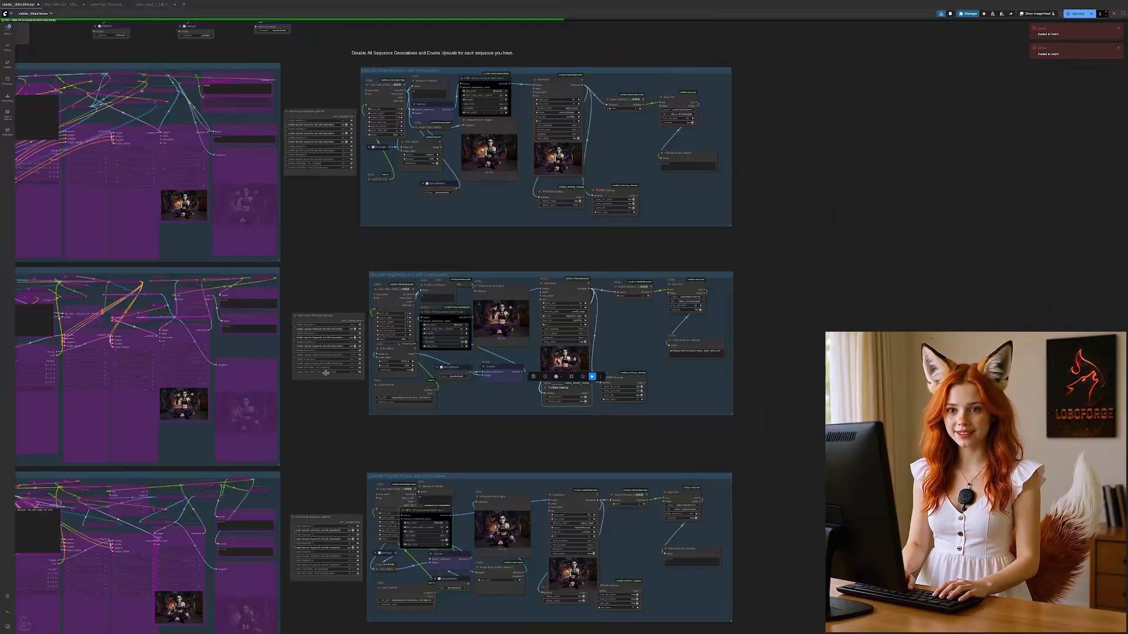
scroll(549, 386, up, 3)
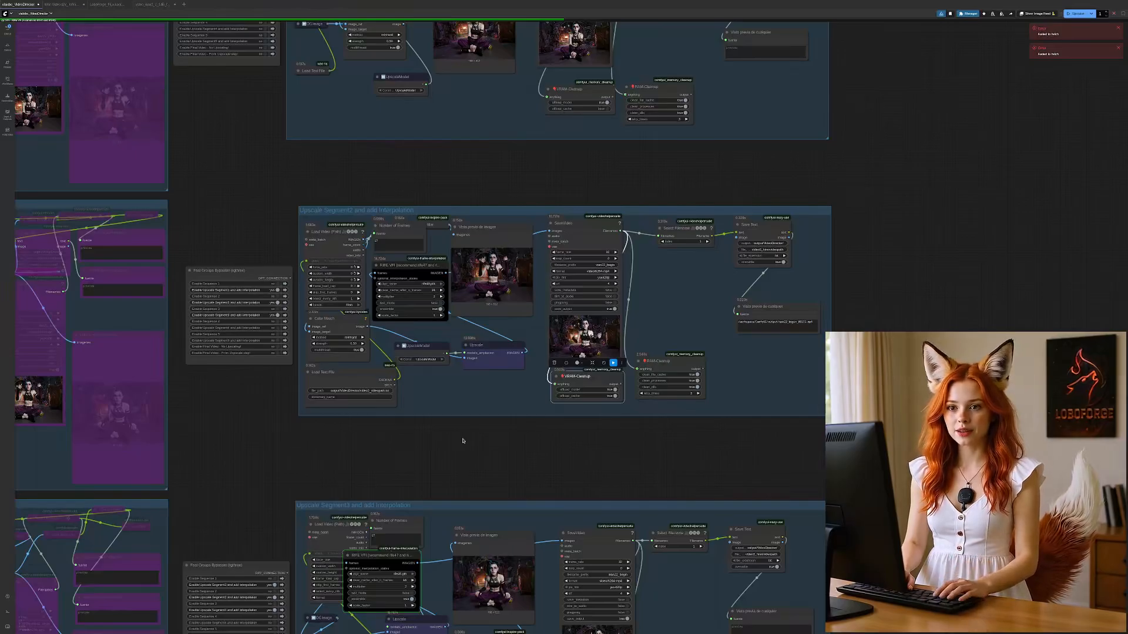
scroll(250, 386, up, 1)
scroll(250, 385, up, 3)
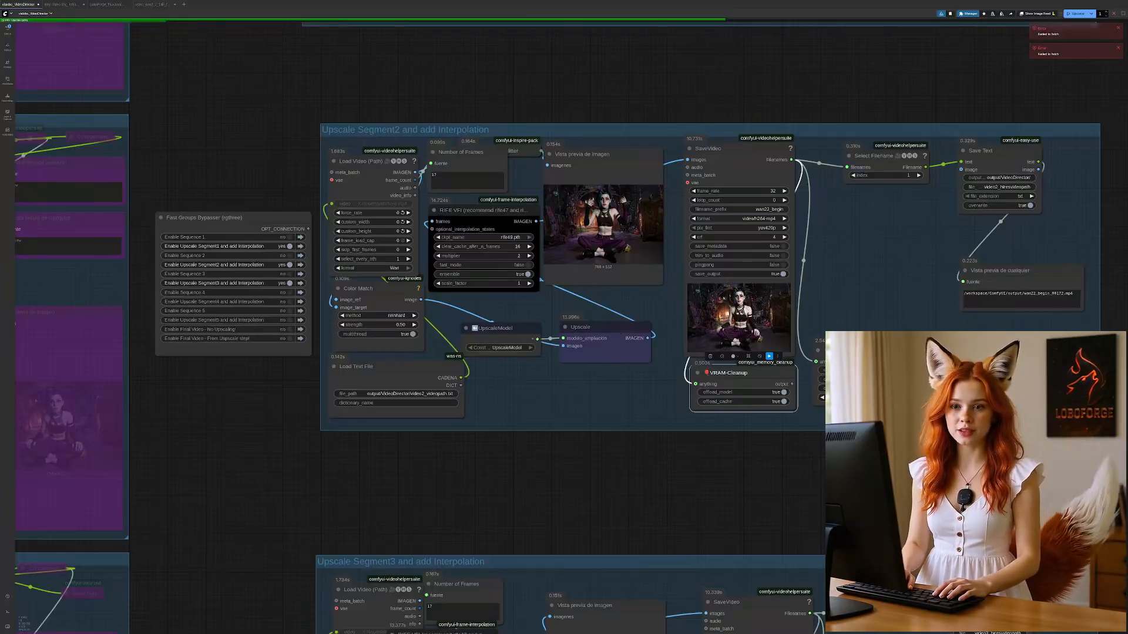
scroll(528, 312, down, 5)
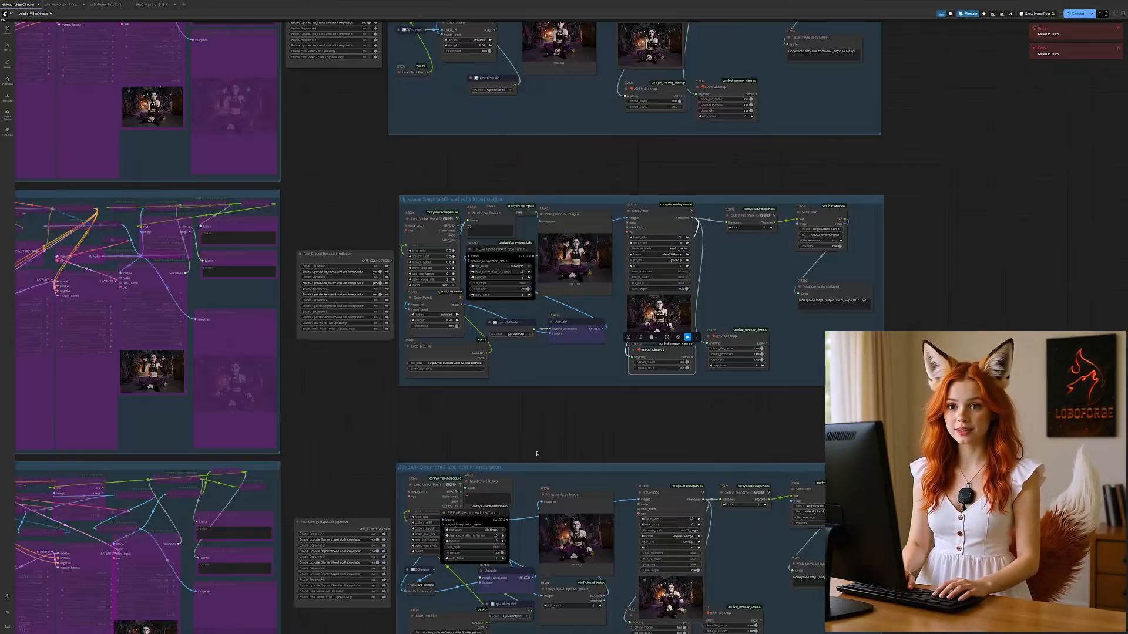
Step: Examine the two Final Video groups below Sequence 5, one without upscaling and one using the upscaled segments
drag(334, 630, 525, 88)
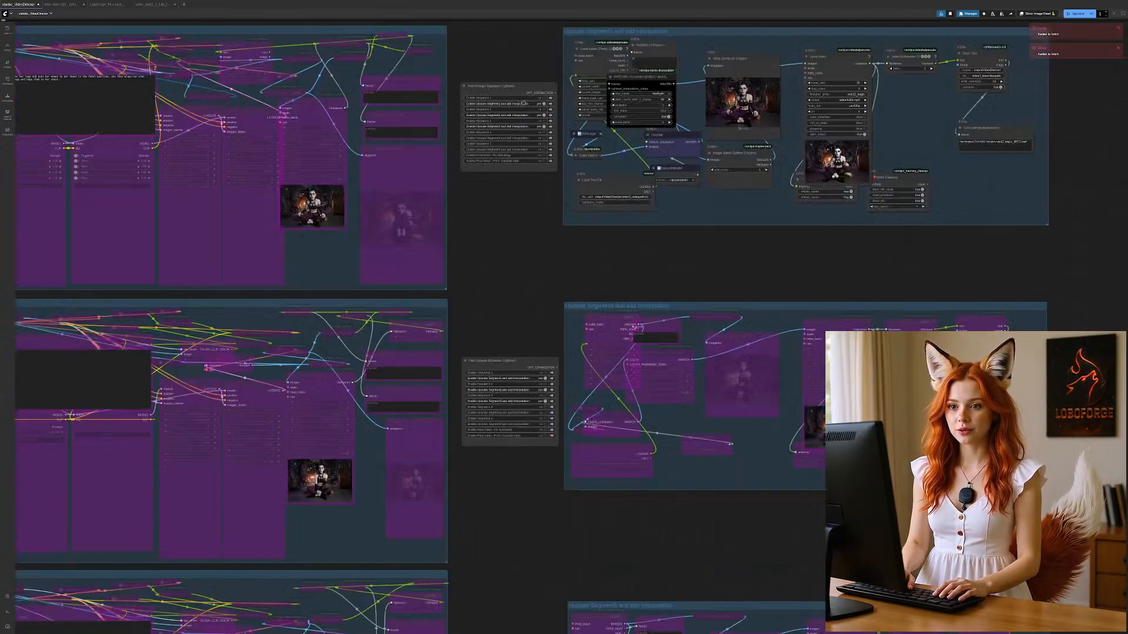
drag(498, 488, 616, 10)
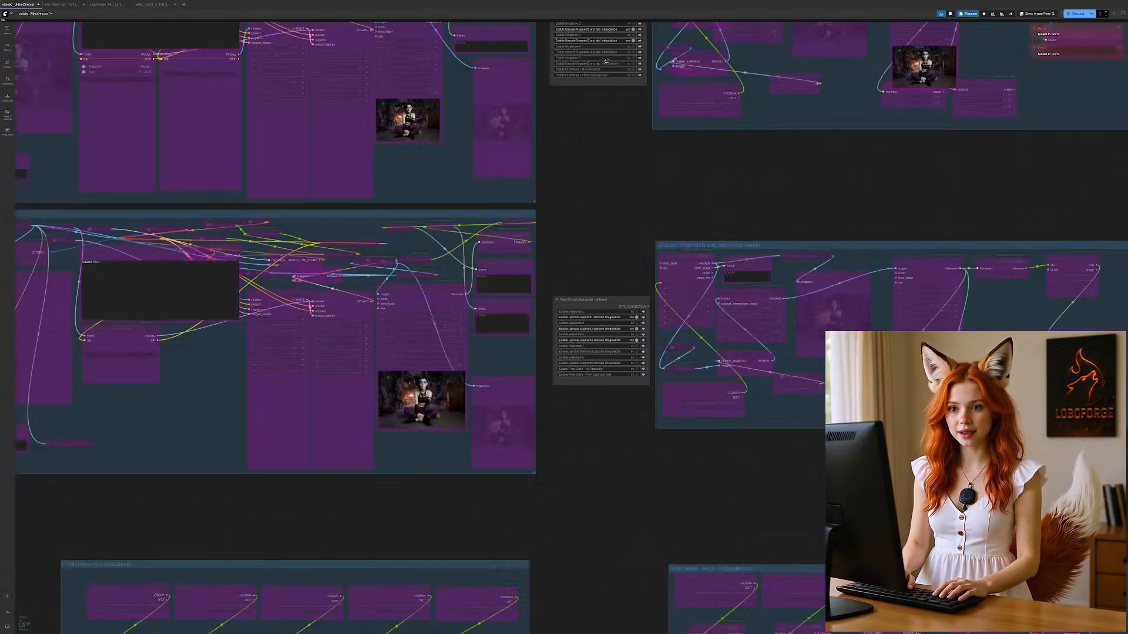
drag(567, 494, 613, 315)
drag(630, 468, 589, 341)
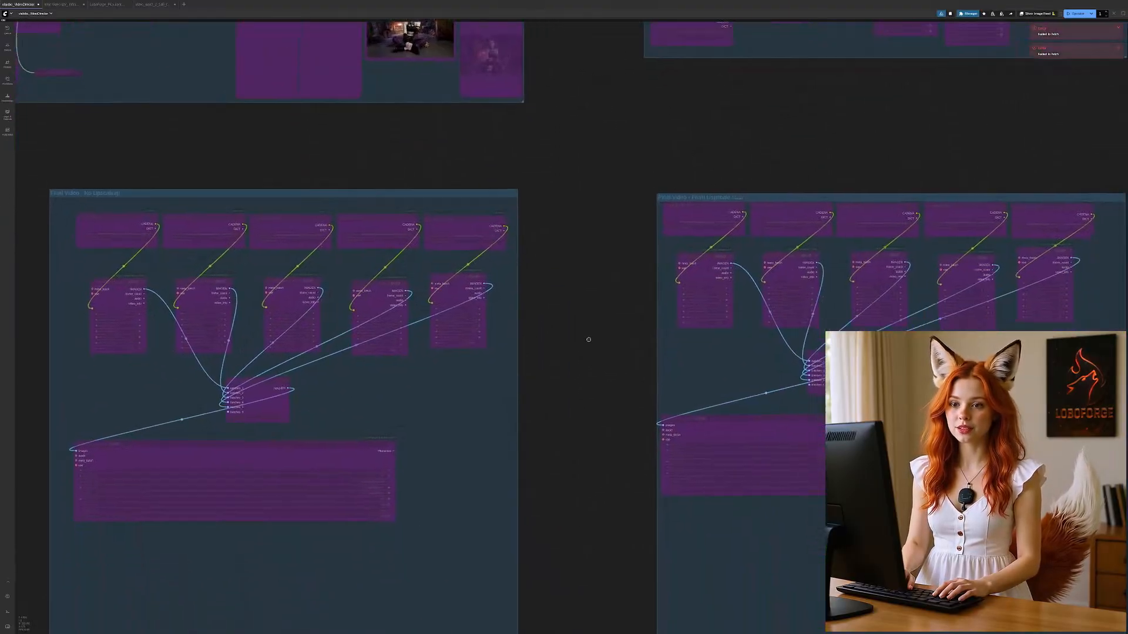
scroll(589, 346, down, 3)
drag(594, 423, 589, 405)
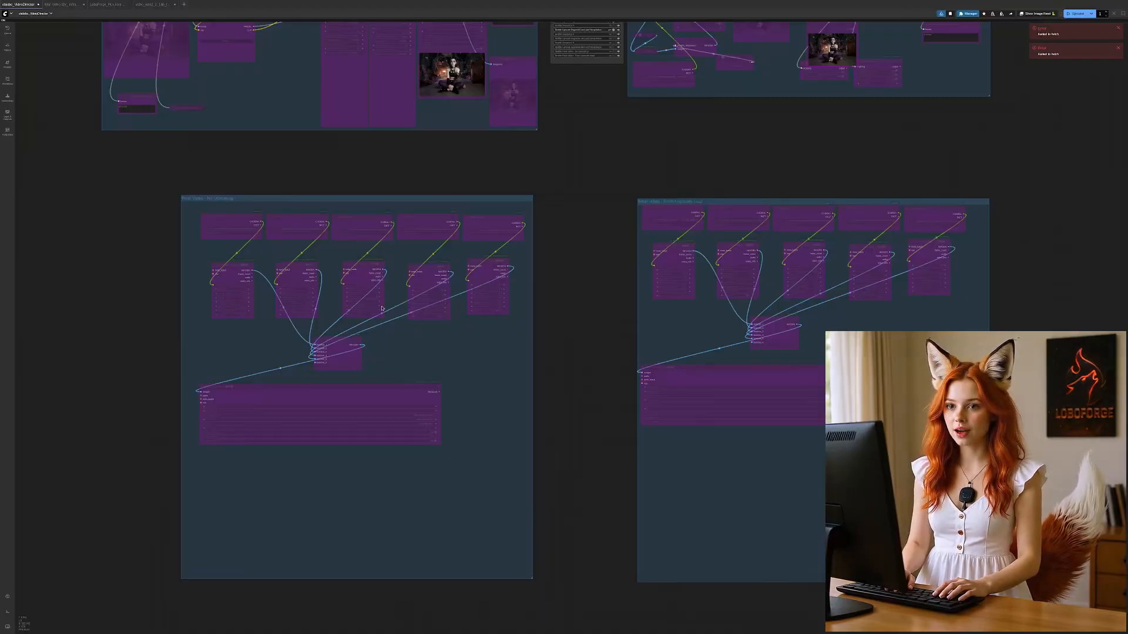
Step: Enable the Final Video - No Upscaling group in the Fast Groups Bypasser beside Sequence 5
drag(584, 149, 559, 217)
scroll(588, 150, up, 5)
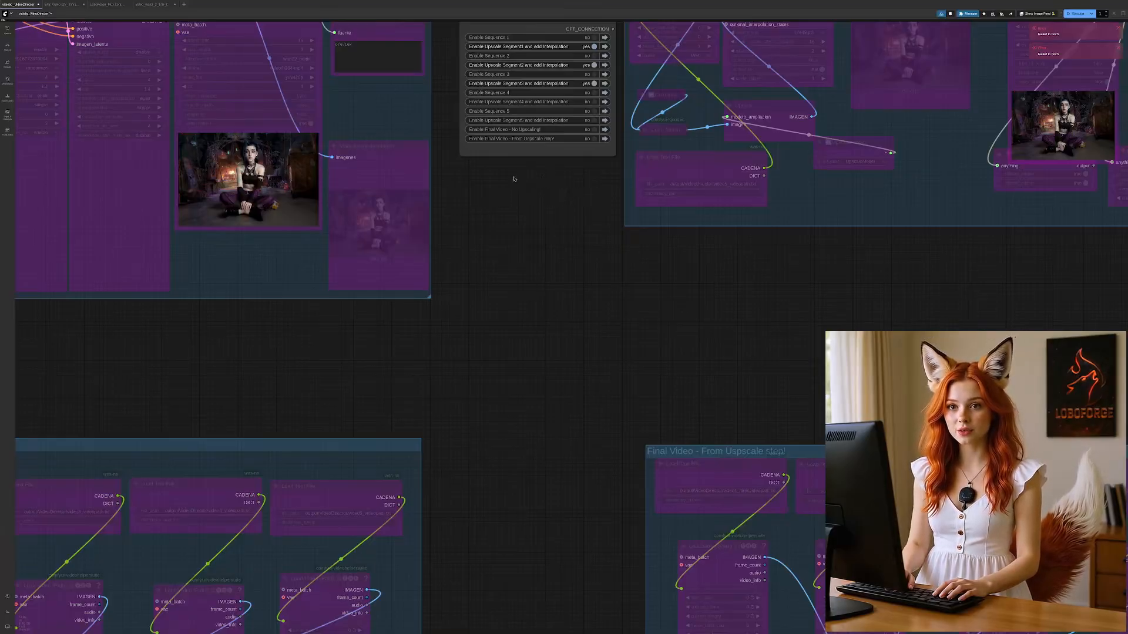
click(594, 130)
drag(504, 464, 542, 560)
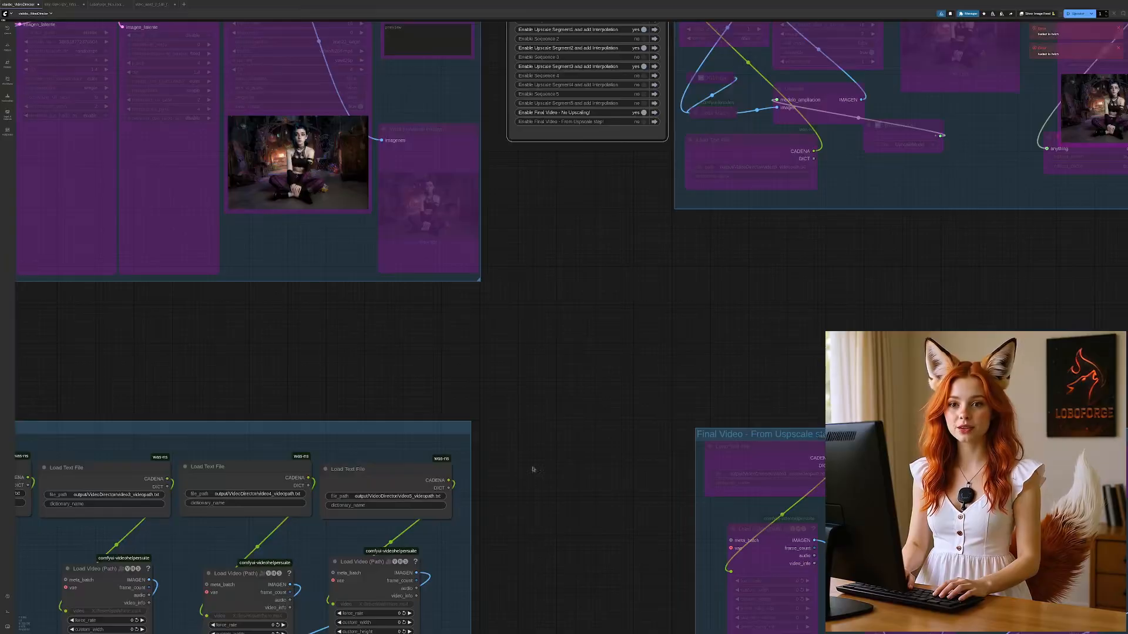
drag(532, 469, 526, 523)
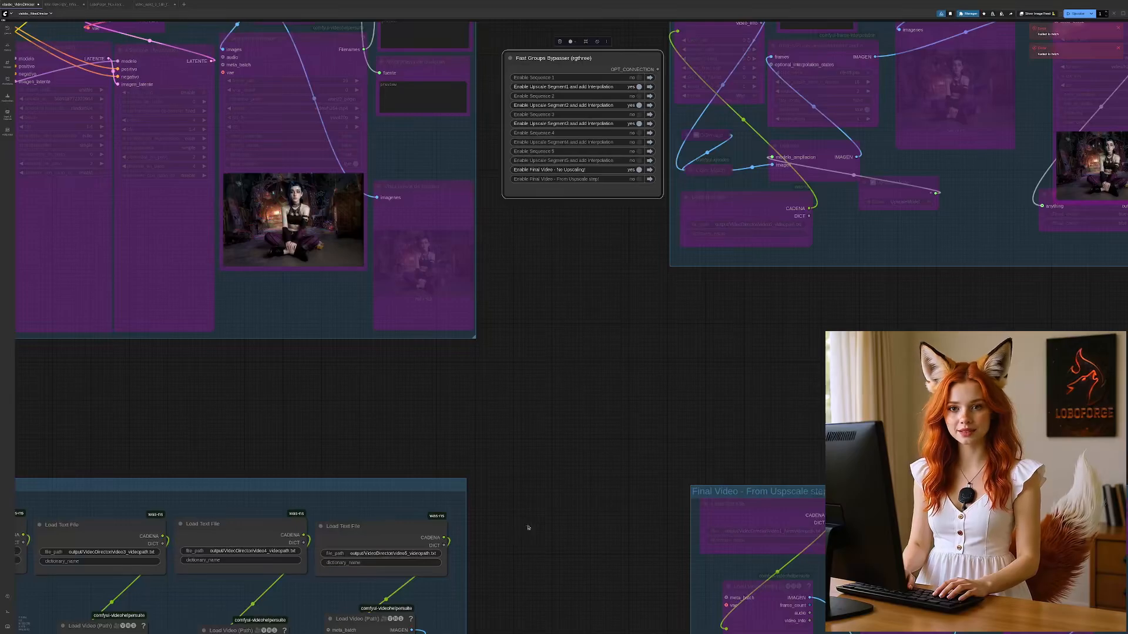
drag(660, 461, 519, 546)
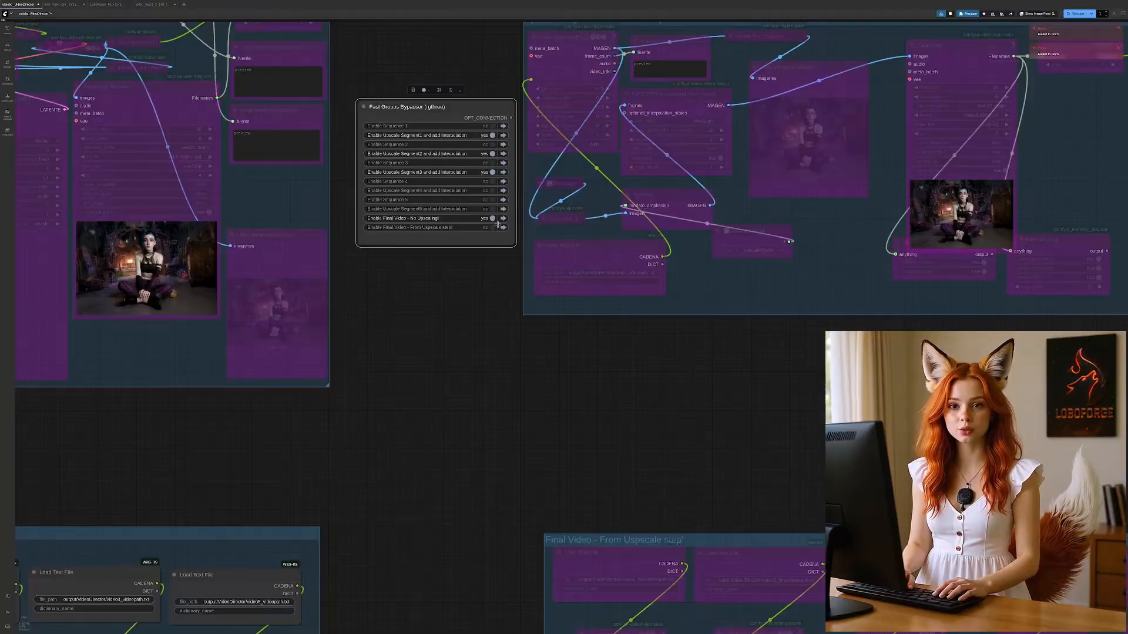
Step: Disable Final Video - No Upscaling and enable Final Video - From Uspscale step in the Fast Groups Bypasser
click(494, 219)
click(494, 227)
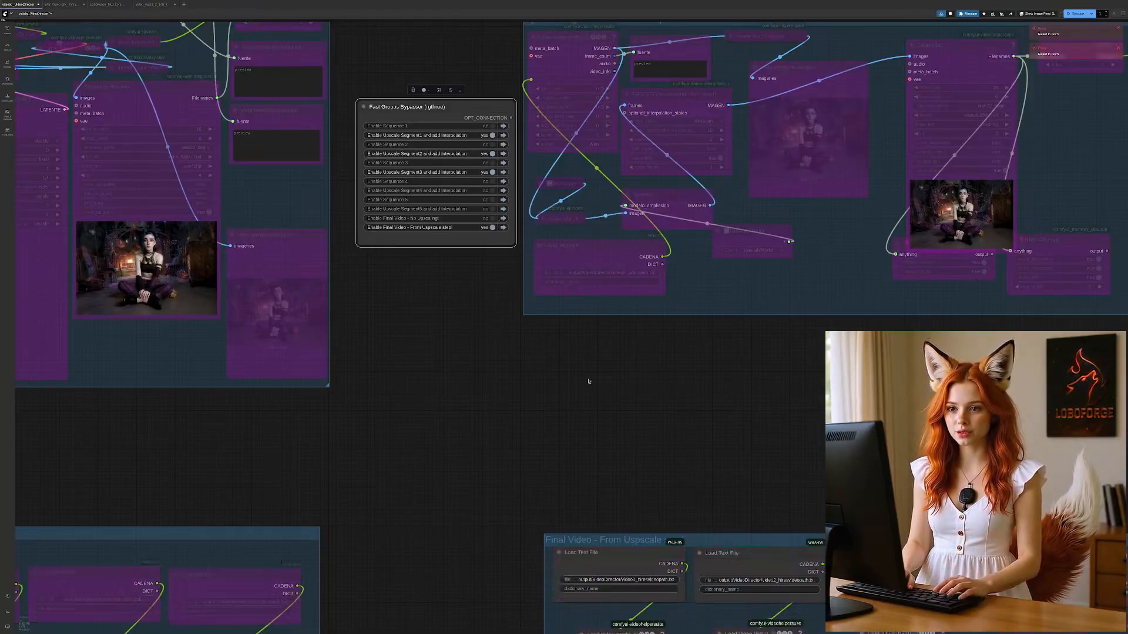
click(503, 228)
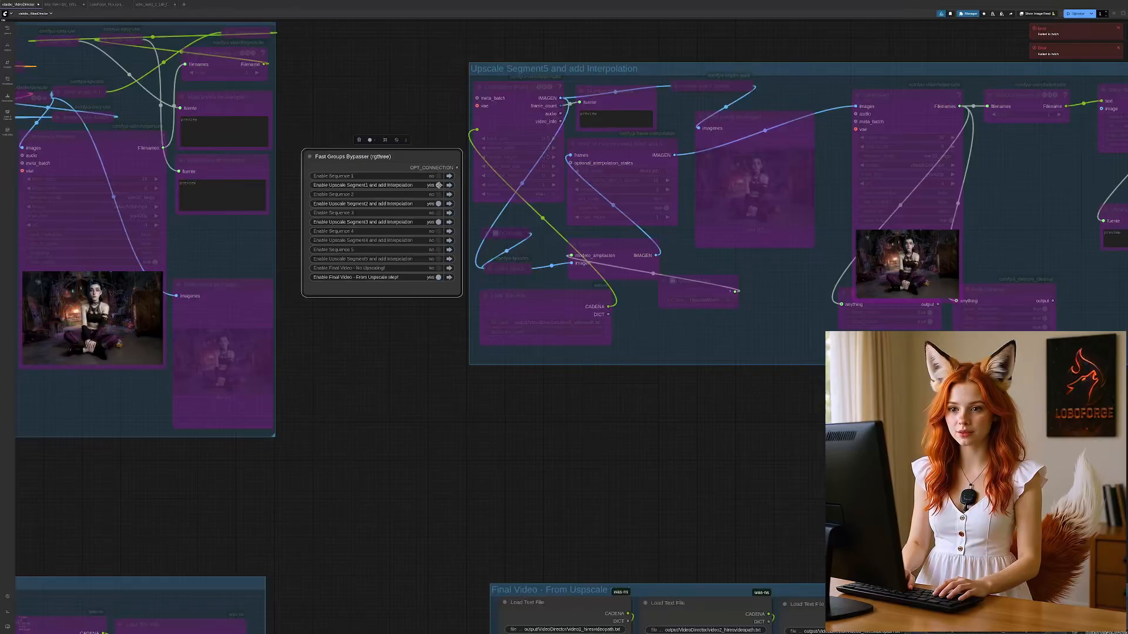
Step: Disable the upscale and interpolation groups for Segments 1, 2 and 3 and bring up the Final Video - From Uspscale group
click(439, 205)
click(439, 222)
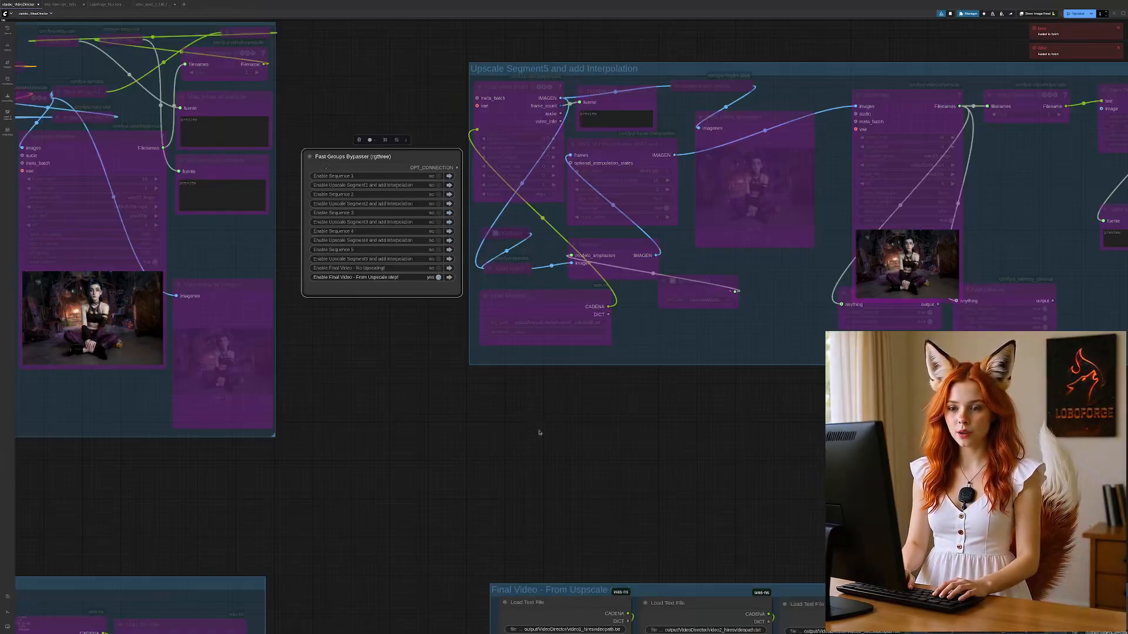
drag(681, 476, 445, 156)
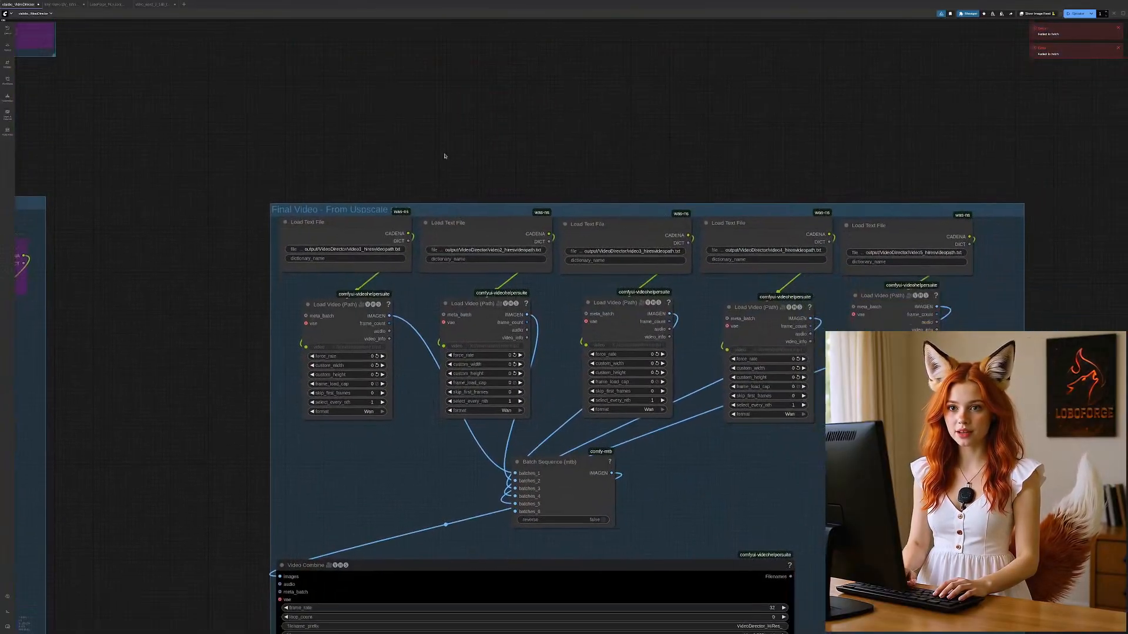
Step: Toggle bypass on and off for the fourth and fifth Load Text File and Load Video (Path) nodes together in Final Video - From Uspscale
drag(195, 498, 146, 357)
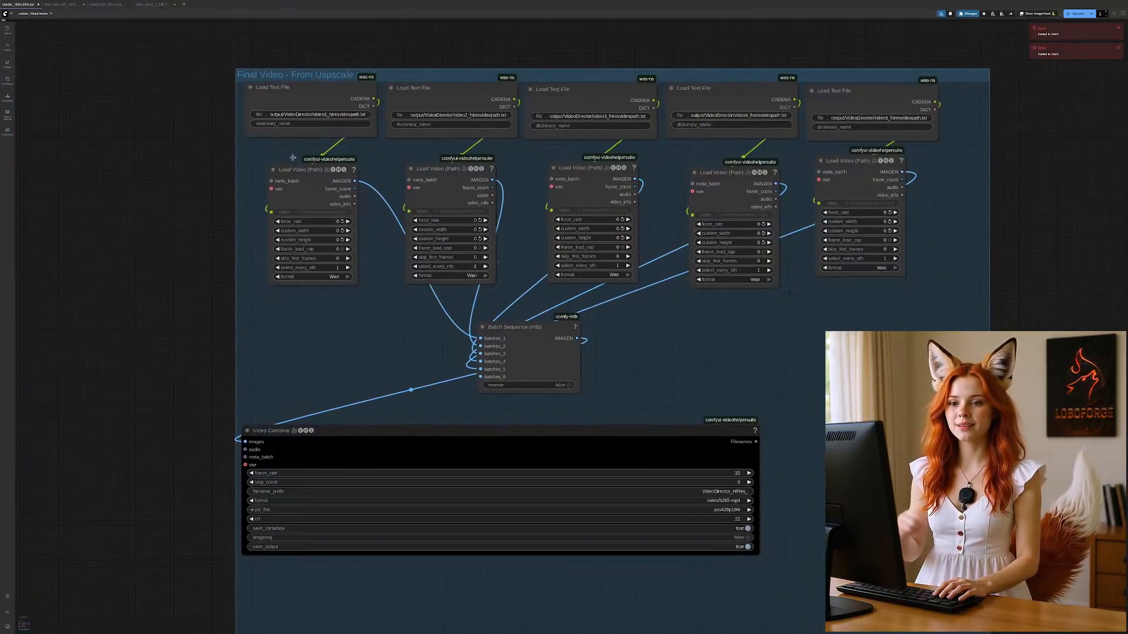
drag(1032, 205, 985, 219)
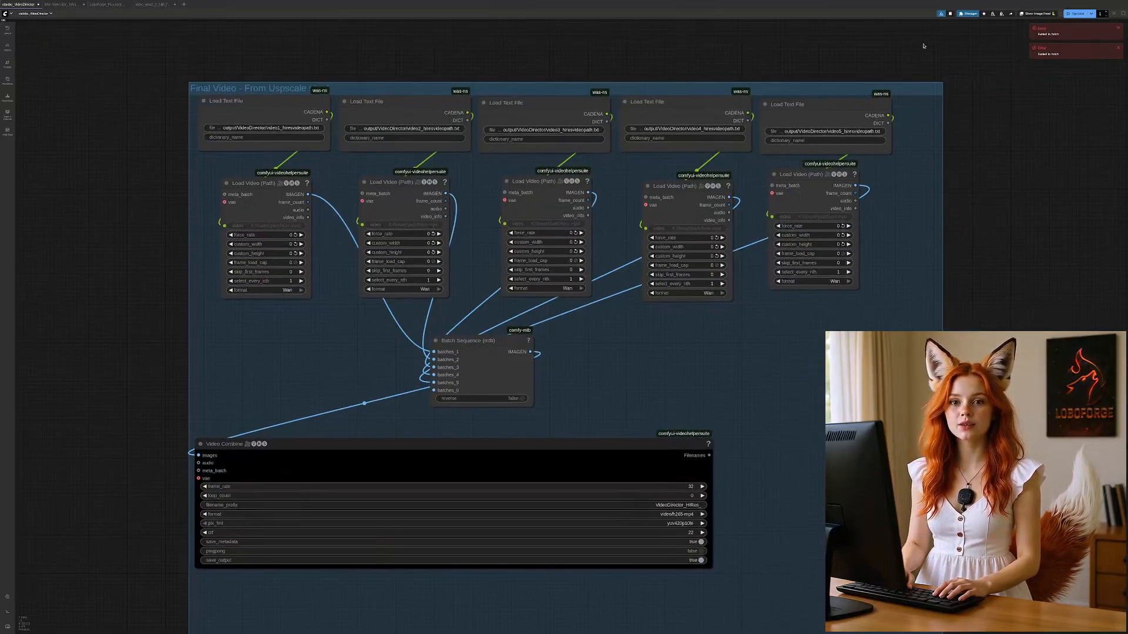
drag(923, 46, 614, 321)
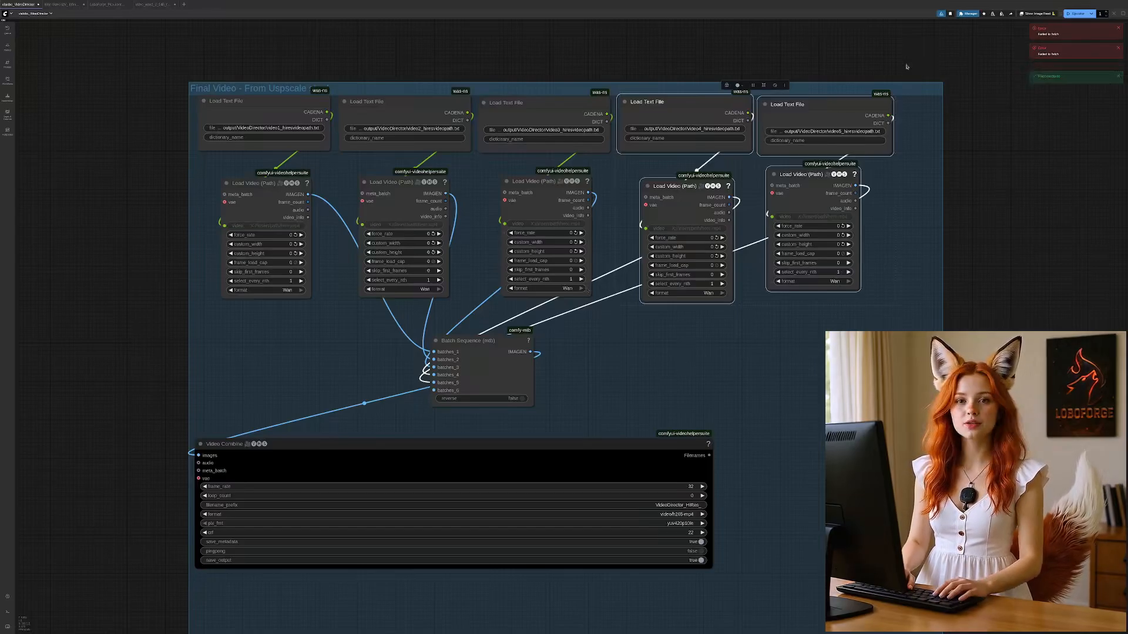
key(ctrl+b)
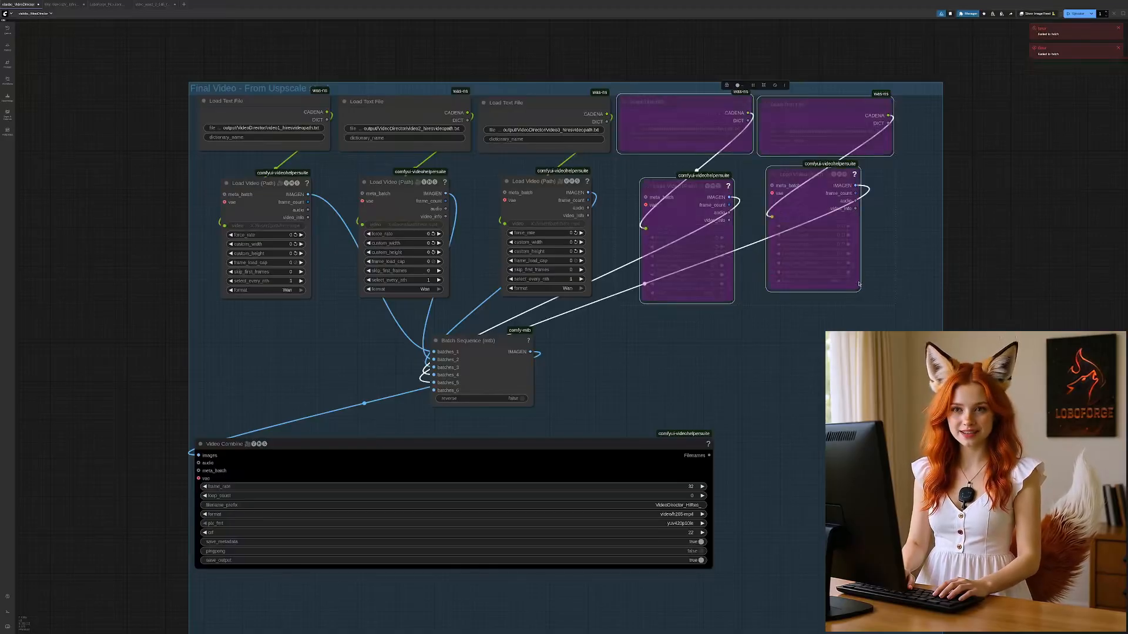
key(ctrl+b)
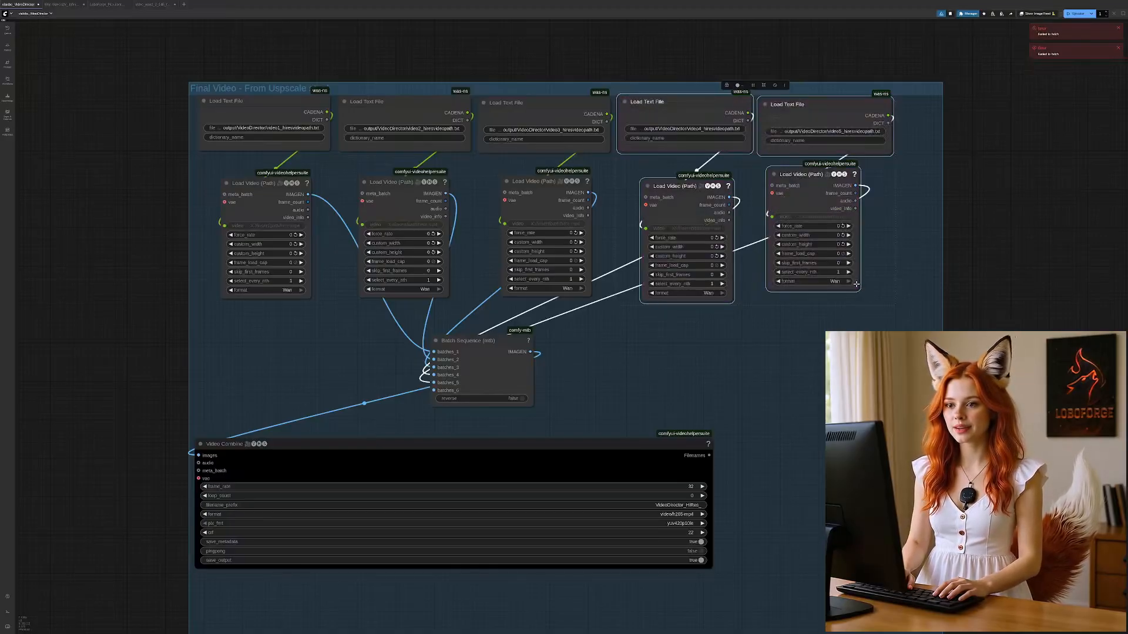
Step: Bypass the fourth Load Text File and Load Video (Path) pair, extend the bypass to the fifth pair, and restore both pairs
click(823, 330)
click(678, 188)
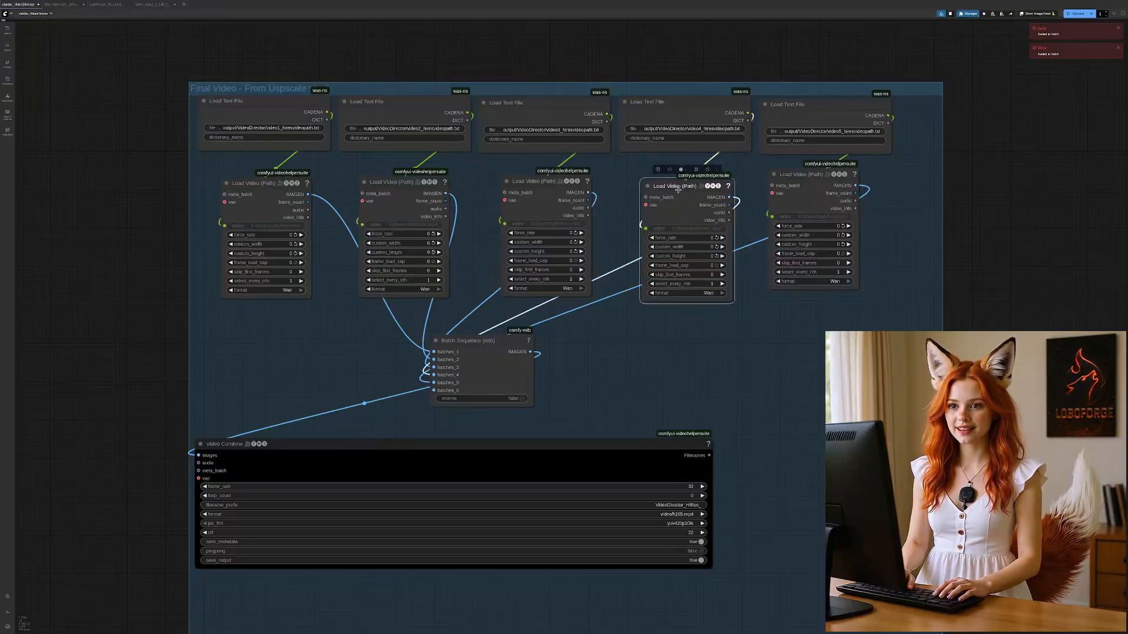
shift+click(682, 101)
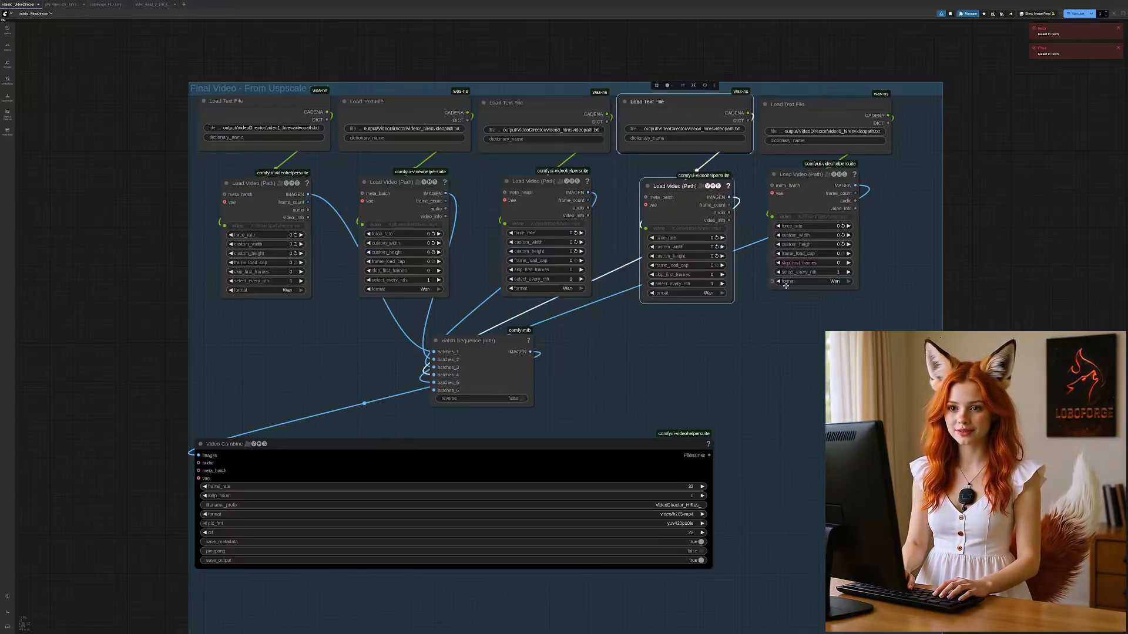
key(ctrl+b)
click(793, 174)
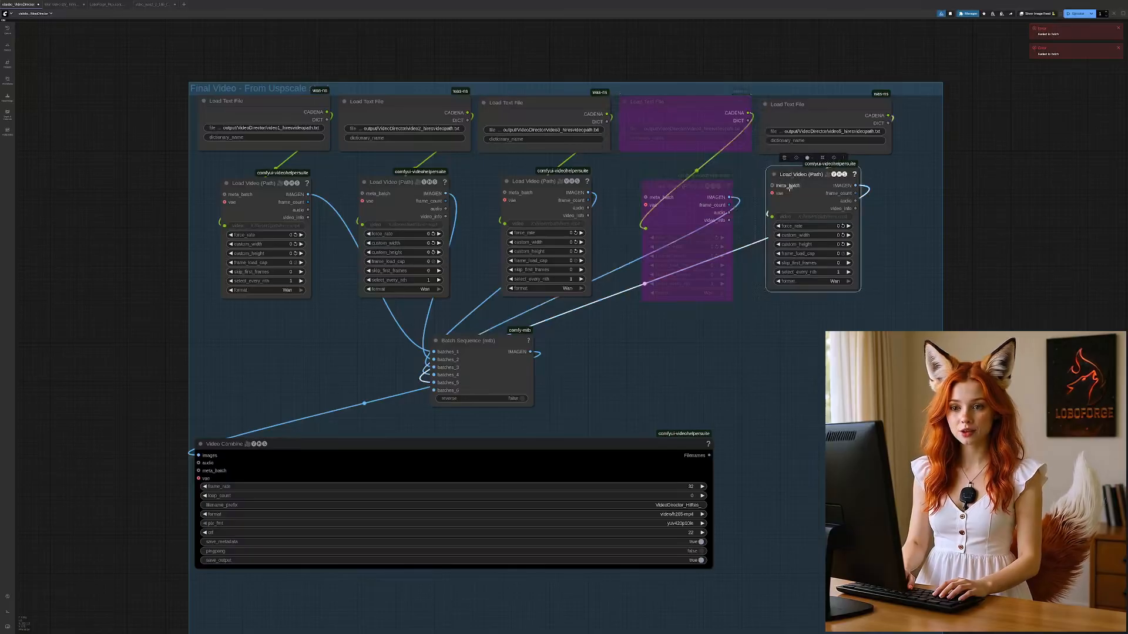
shift+click(800, 107)
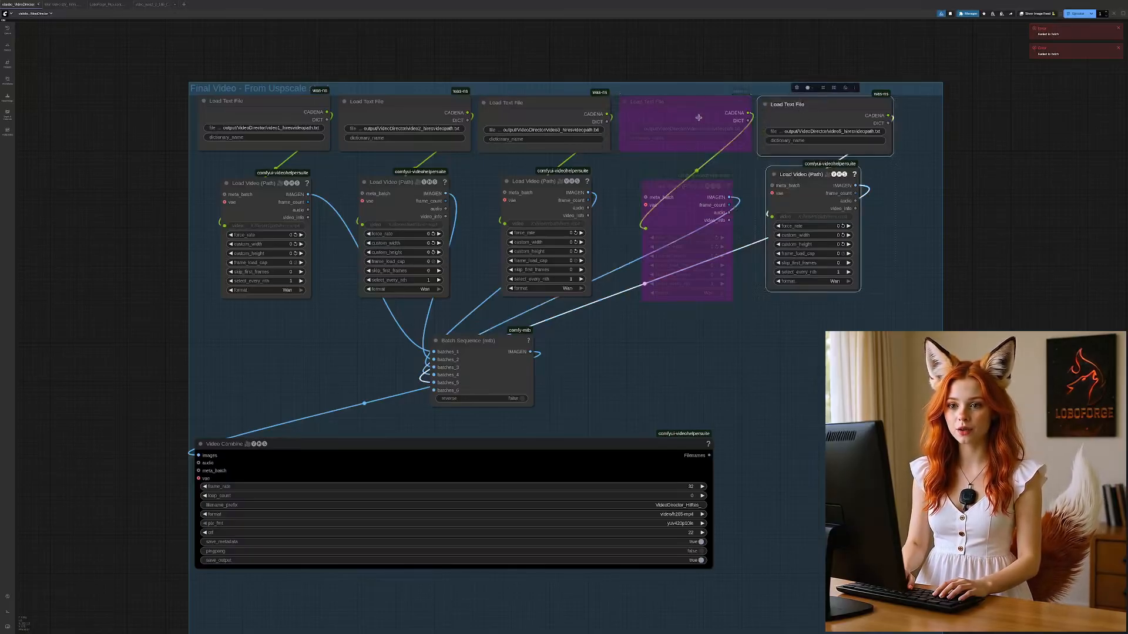
shift+click(699, 117)
shift+click(691, 185)
key(ctrl+b)
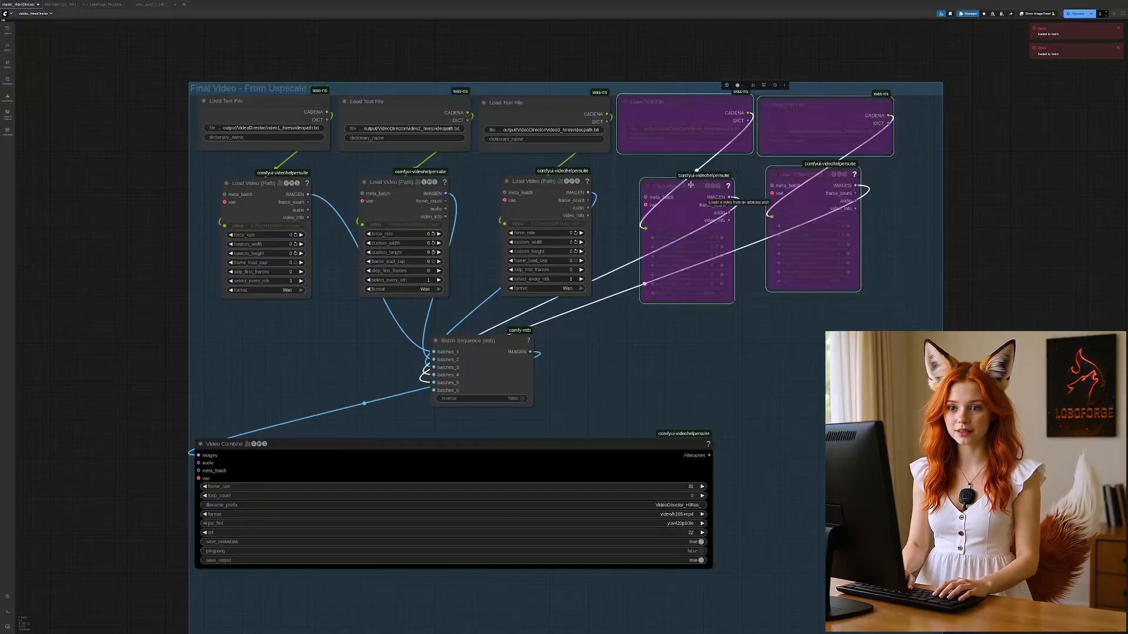
key(ctrl+b)
click(800, 356)
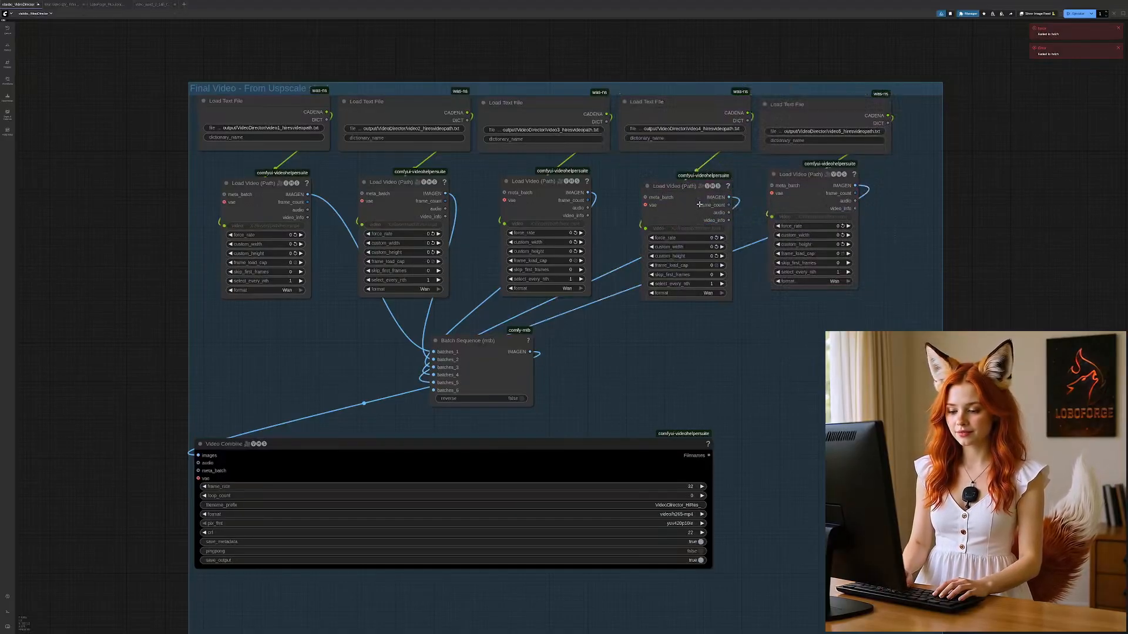
Step: Bypass the fourth and fifth Load Text File nodes and their Load Video (Path) nodes in the Final Video - From Uspscale group
click(680, 187)
key(ctrl+b)
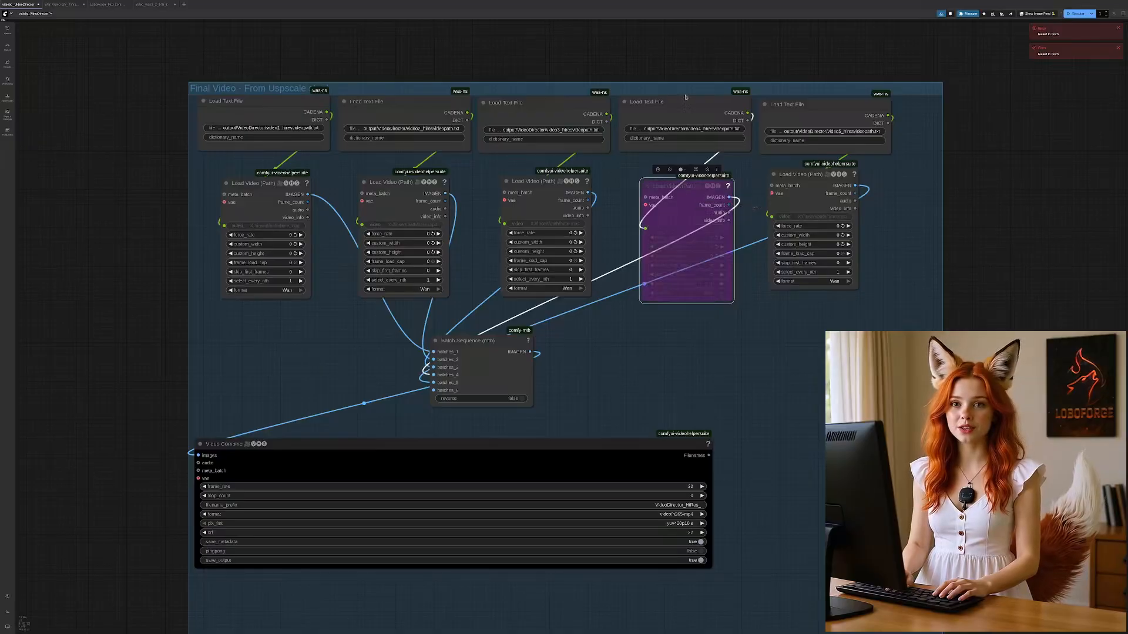
click(683, 100)
key(ctrl+b)
click(793, 121)
key(ctrl+b)
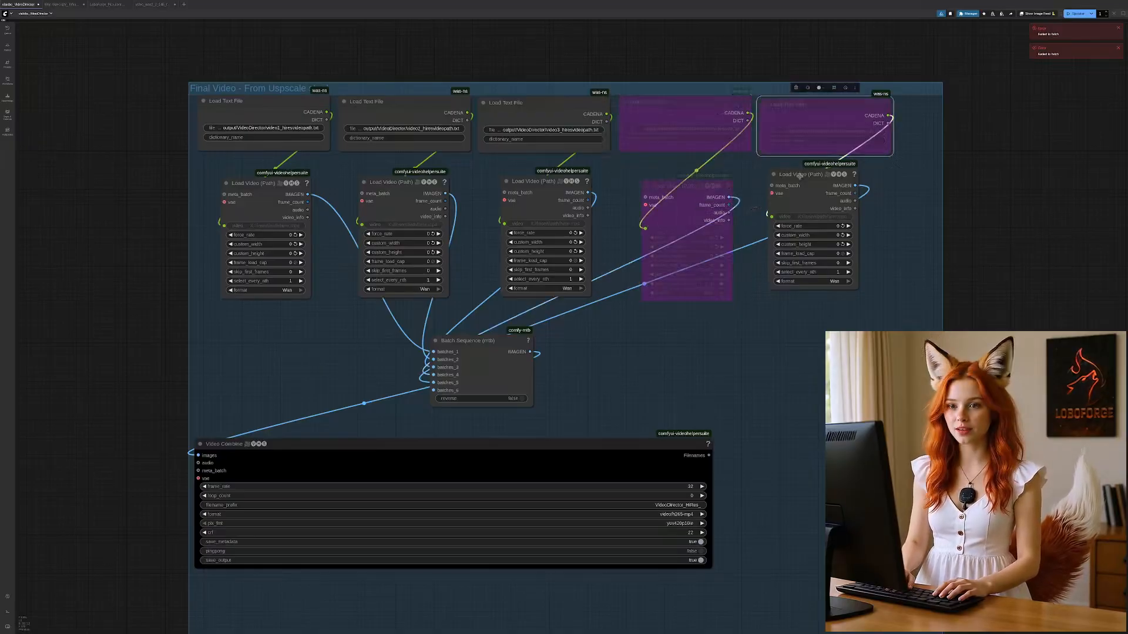
click(800, 186)
key(ctrl+b)
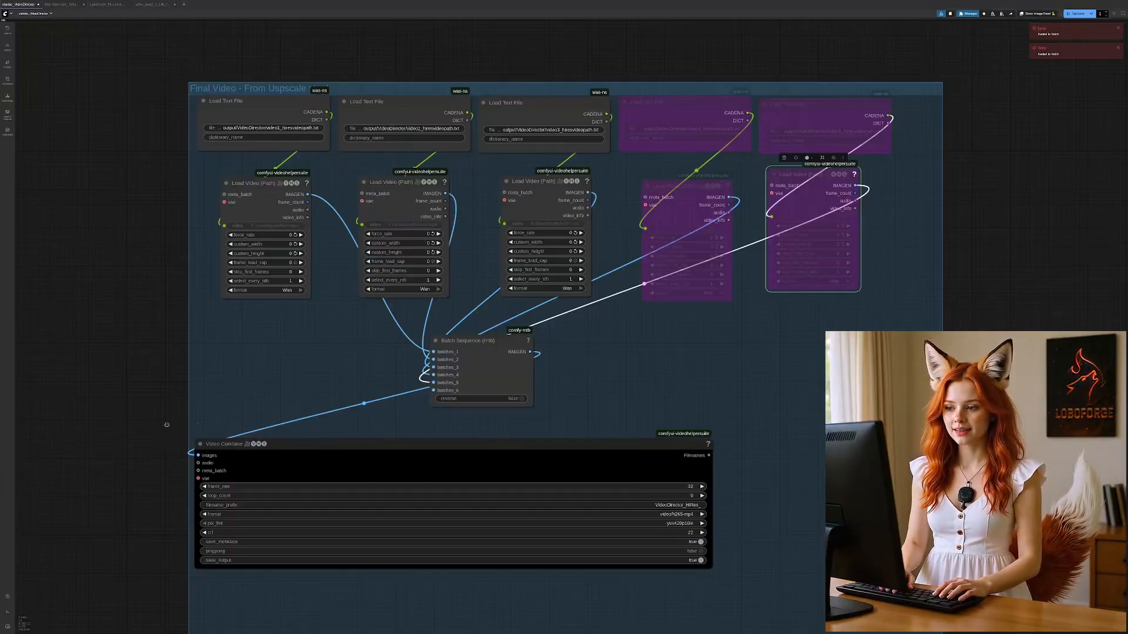
Step: Run the Final Video - From Uspscale group to combine the three upscaled segments into one video
drag(167, 425, 168, 414)
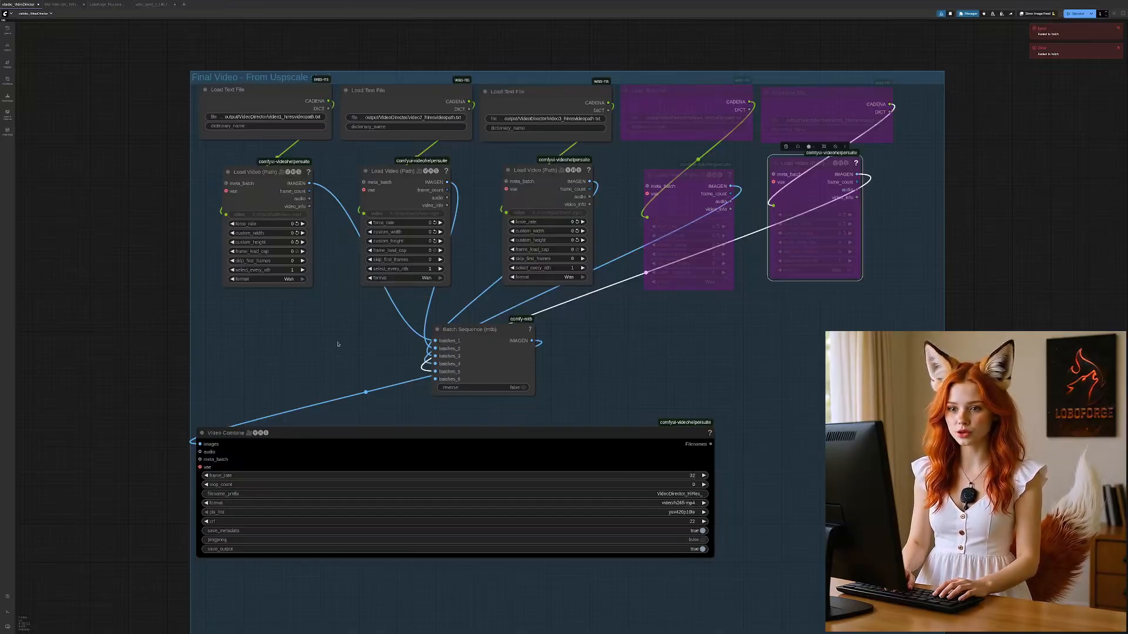
drag(73, 408, 877, 318)
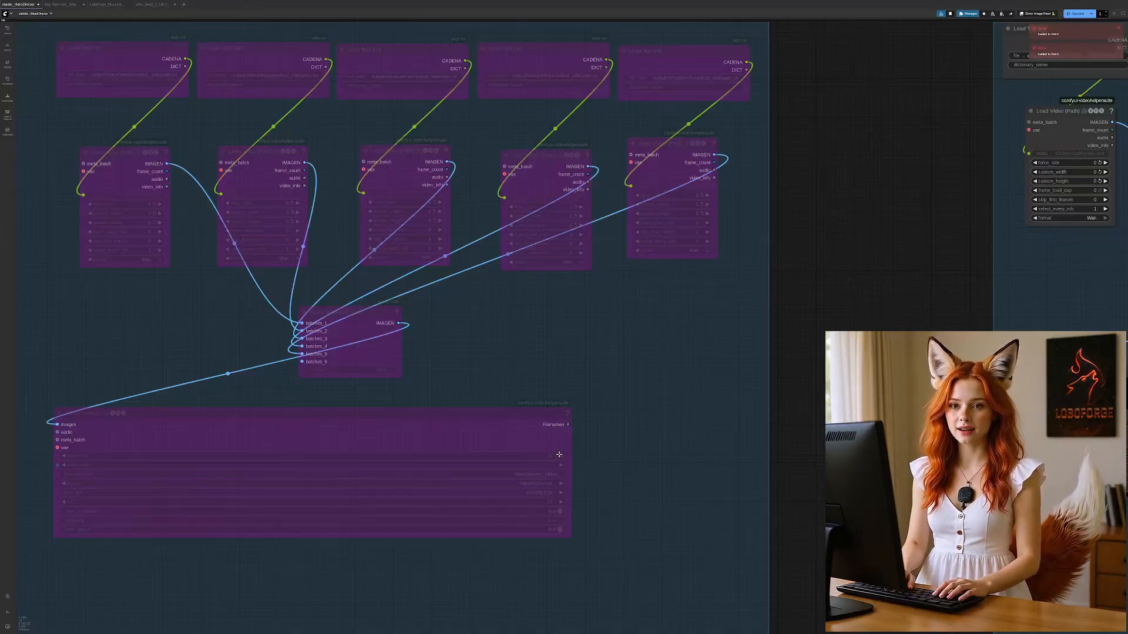
drag(897, 227, 179, 238)
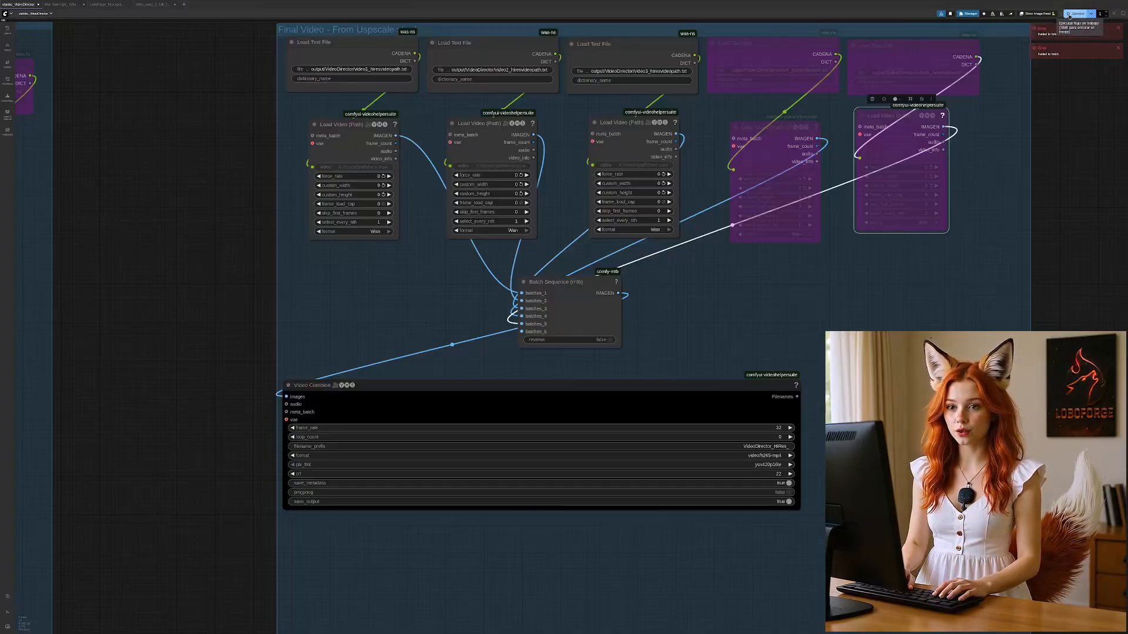
click(1070, 15)
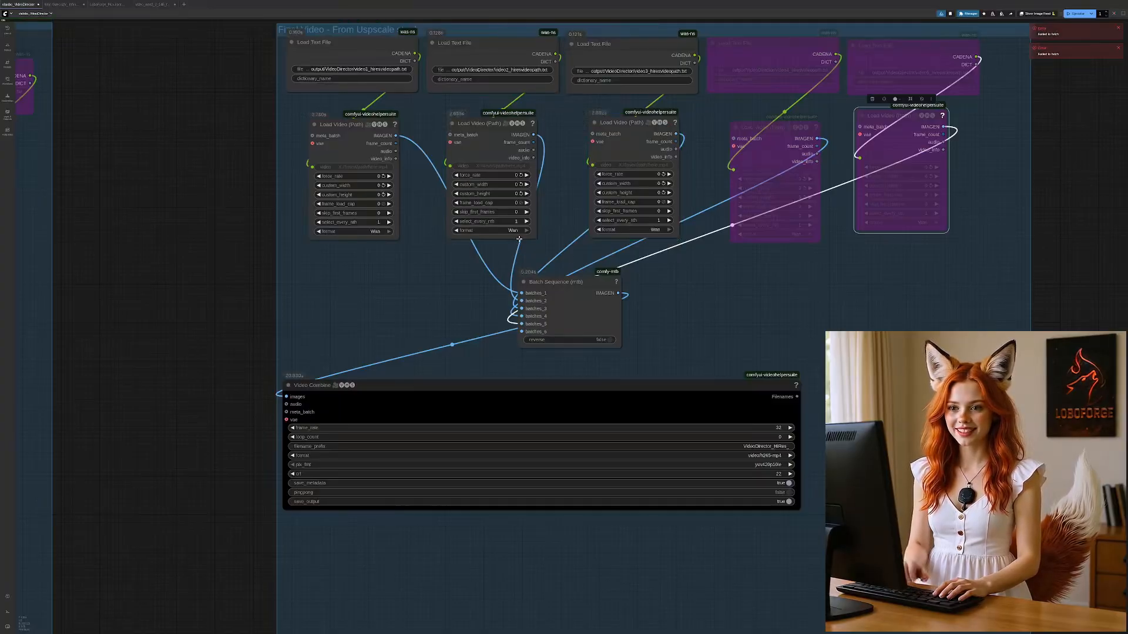
Step: Open the newest video in the queue history, play it, replay parts of it, and close the preview
key(q)
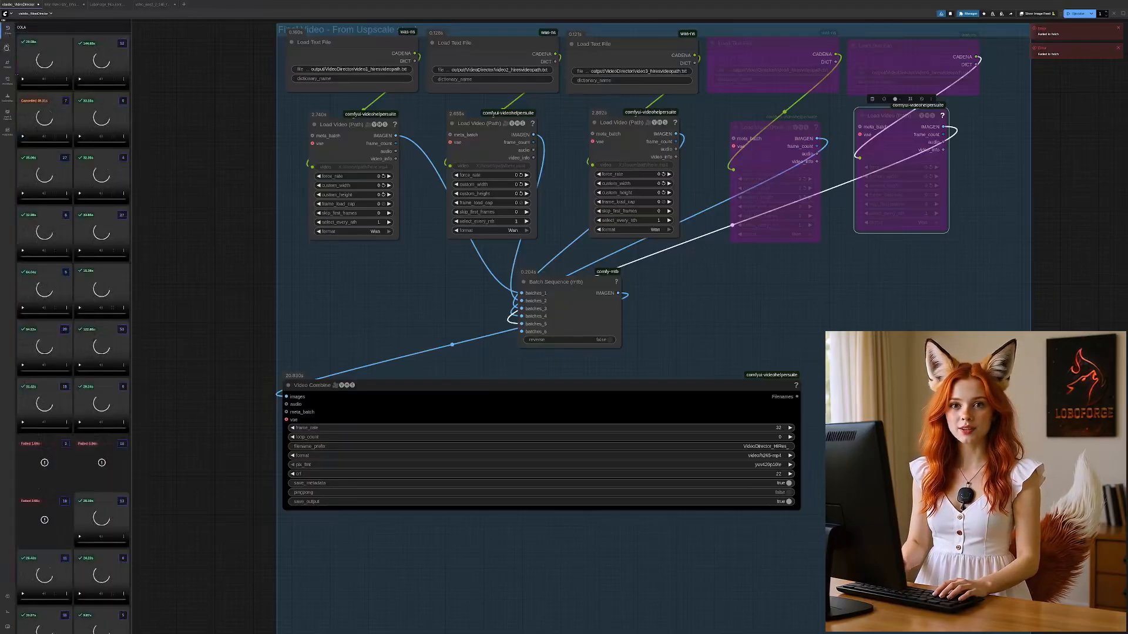
click(44, 63)
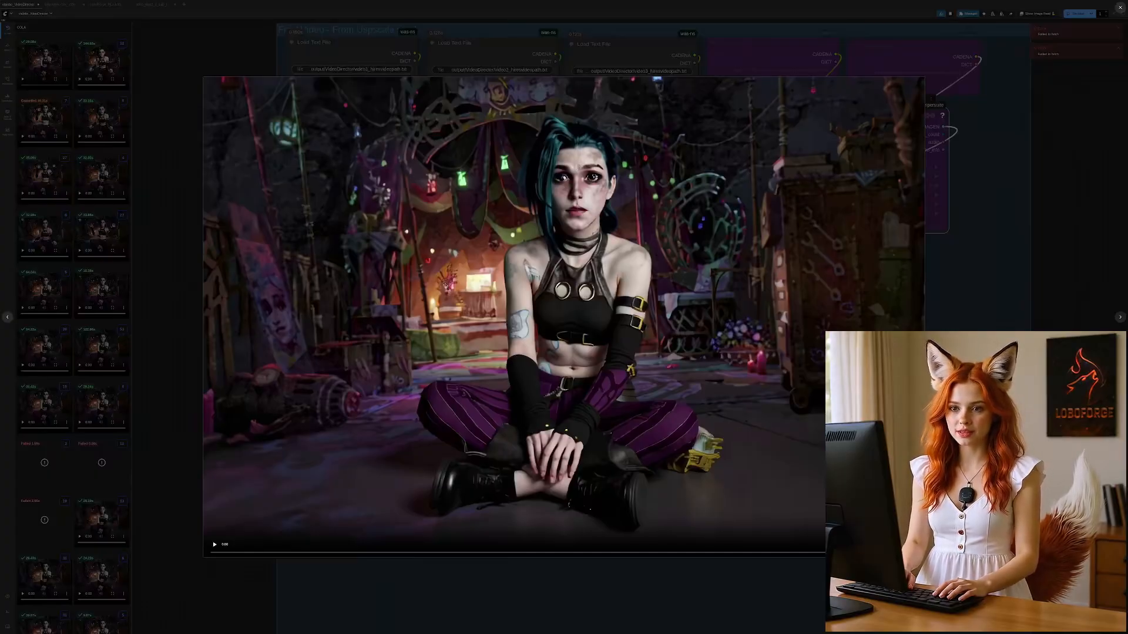
click(213, 545)
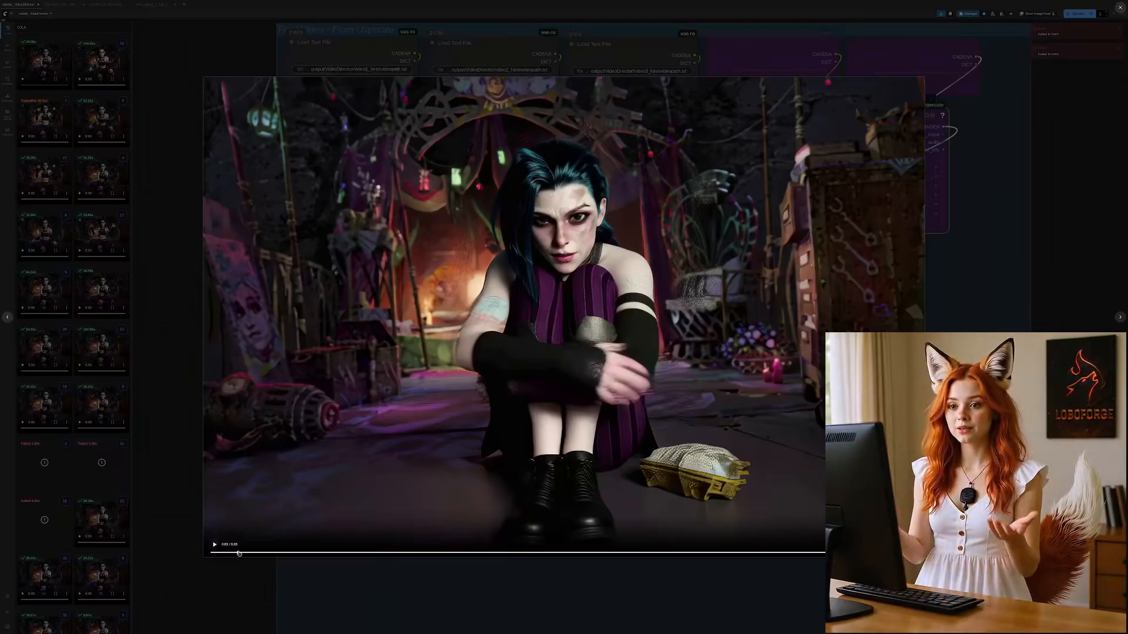
click(214, 553)
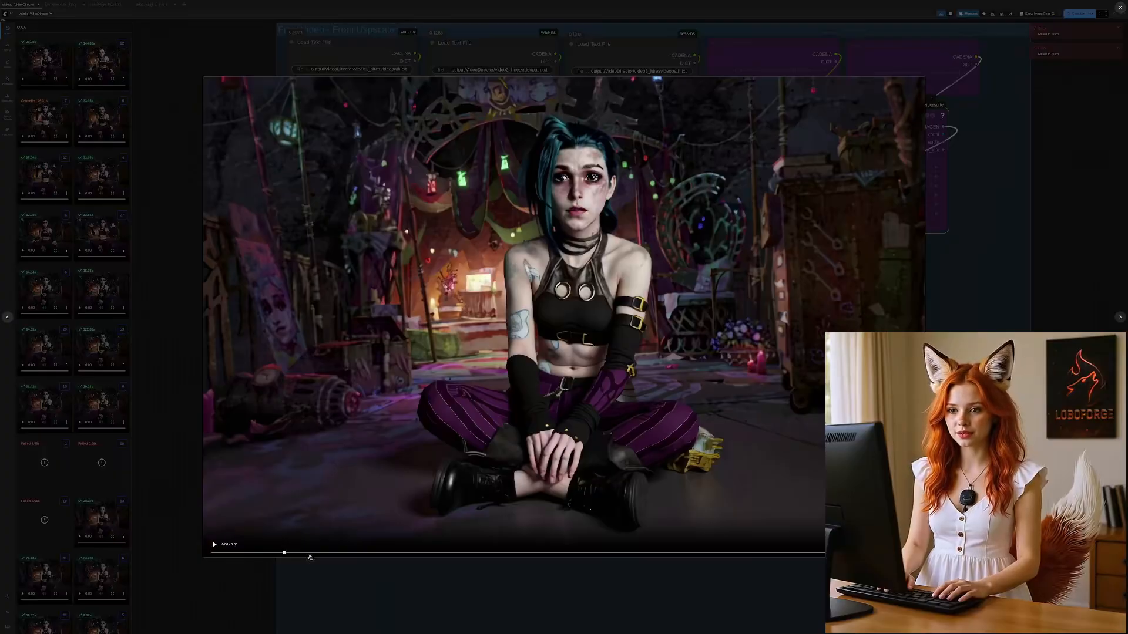
click(364, 555)
click(212, 546)
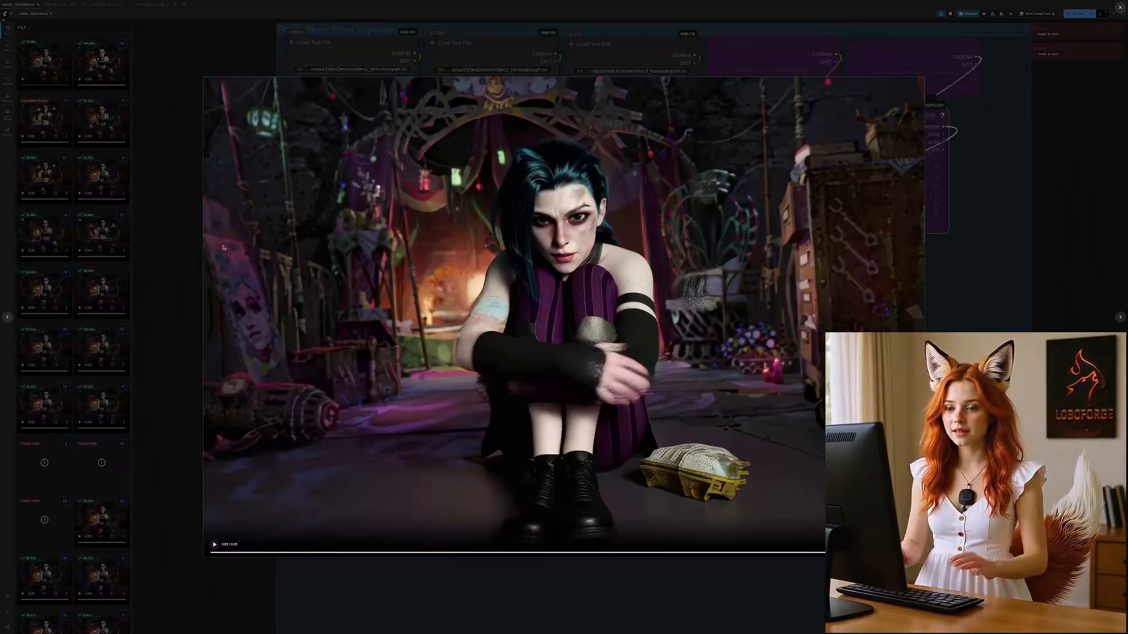
click(171, 256)
Step: Examine the start of the Video Director workflow, including the prompt conditions, the Load & Resize Image settings and the model loaders
drag(227, 175, 269, 465)
scroll(295, 272, down, 5)
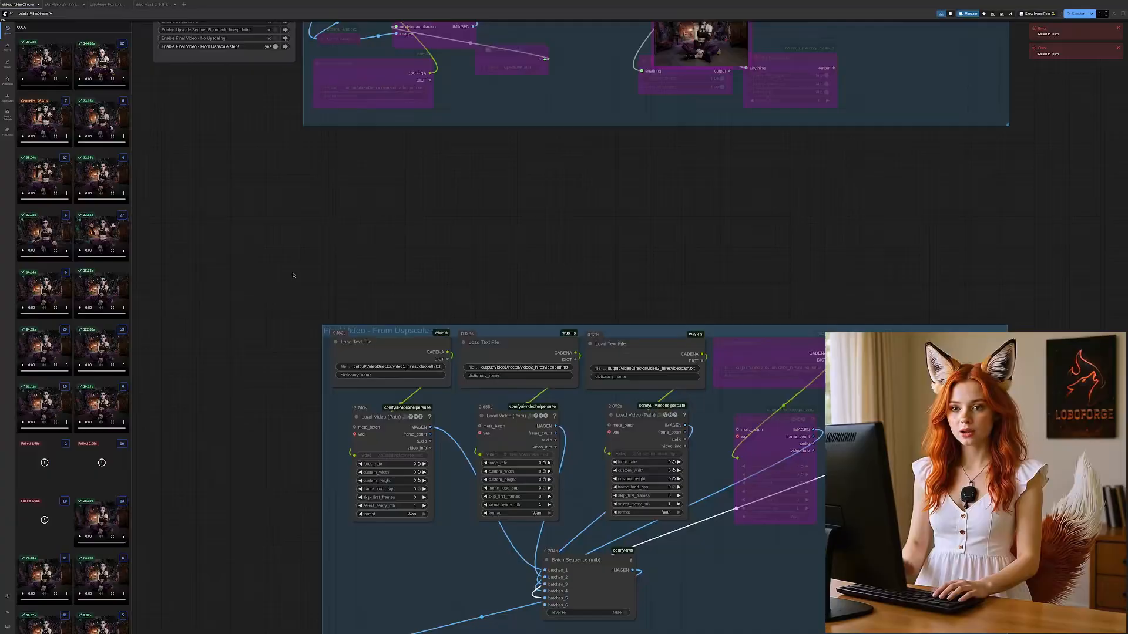
drag(245, 195, 824, 633)
drag(313, 125, 332, 599)
drag(571, 148, 564, 238)
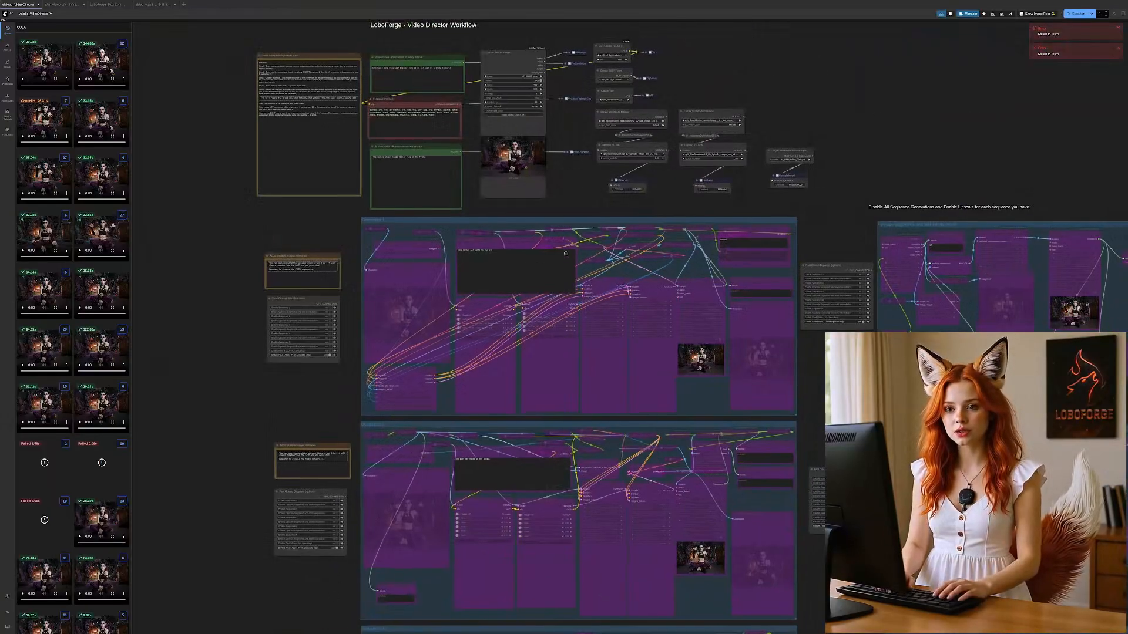
drag(532, 61, 532, 215)
scroll(532, 216, up, 10)
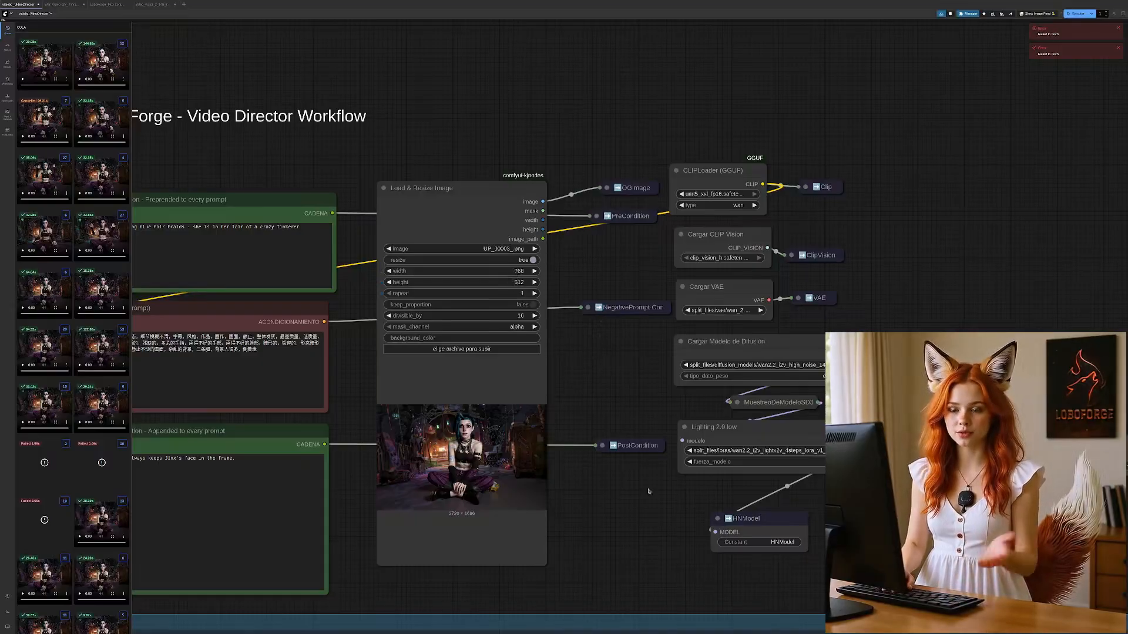
drag(618, 537, 637, 454)
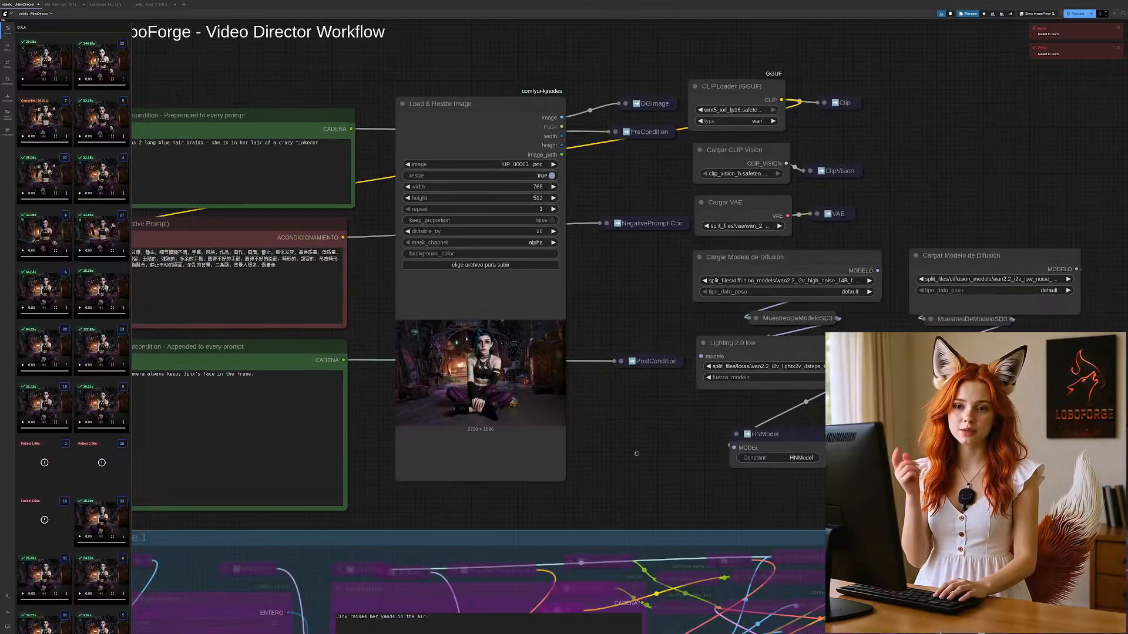
scroll(566, 483, up, 1)
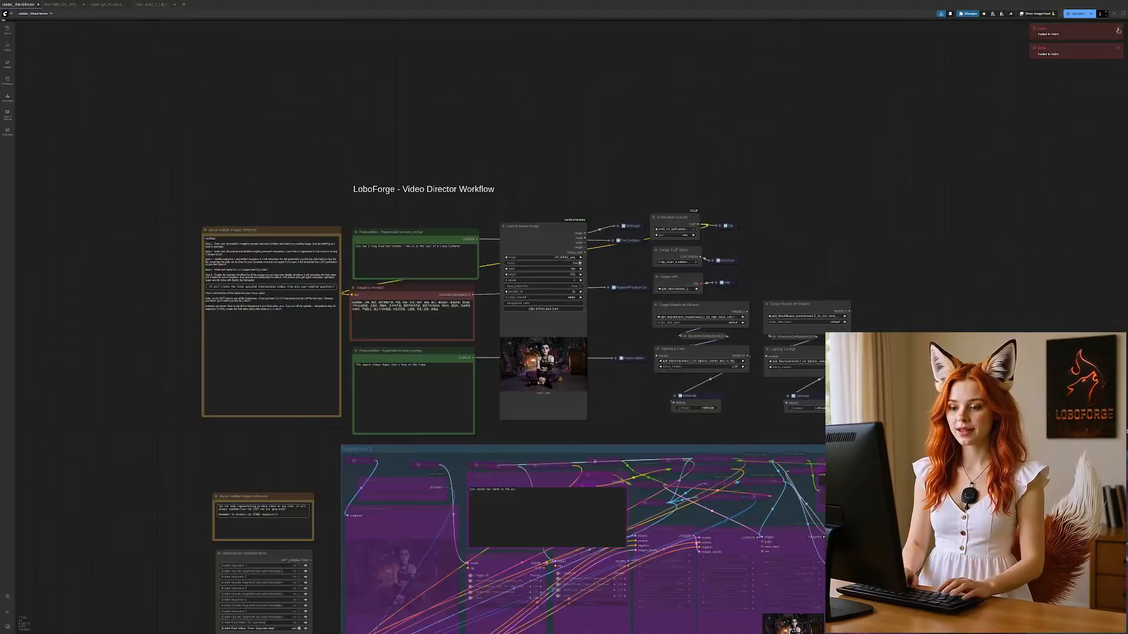
Step: Dismiss the two error notifications
click(1118, 27)
click(1118, 28)
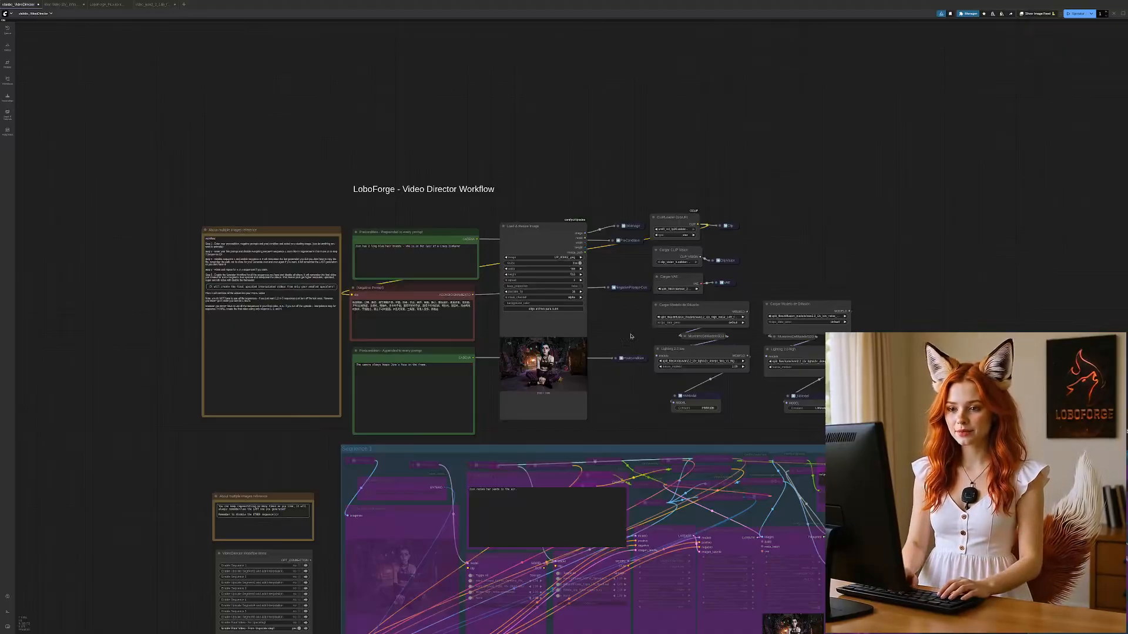
scroll(353, 199, up, 4)
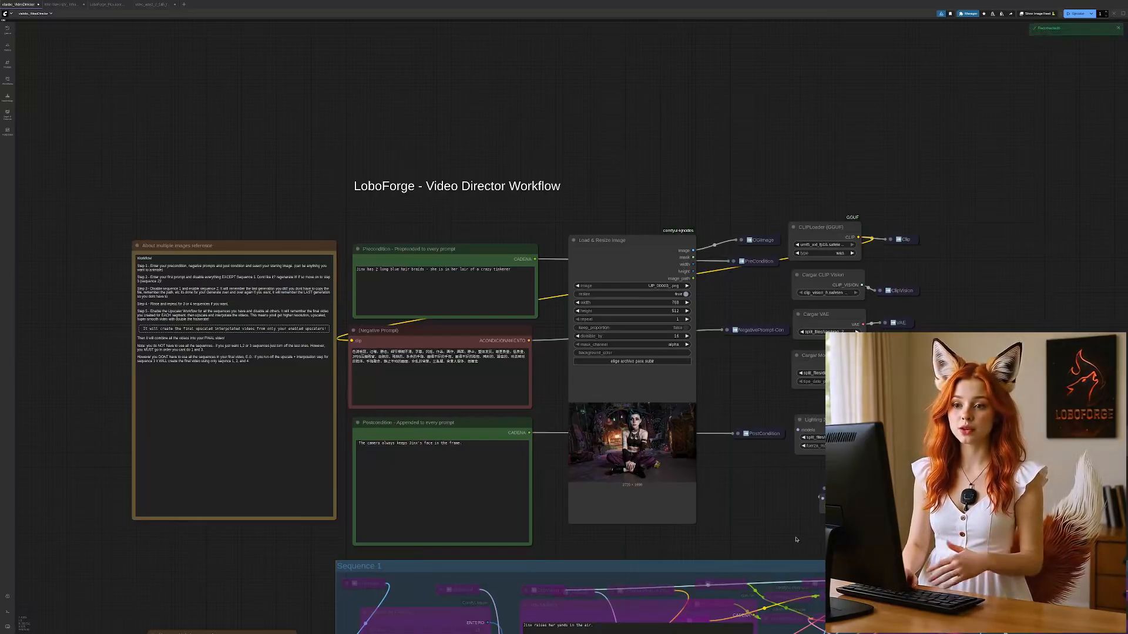
Step: Disable Final Video - From Uspscale step and enable Sequence 1 in the VideoDirector Workflow Items node beside Sequence 1
drag(773, 523, 738, 116)
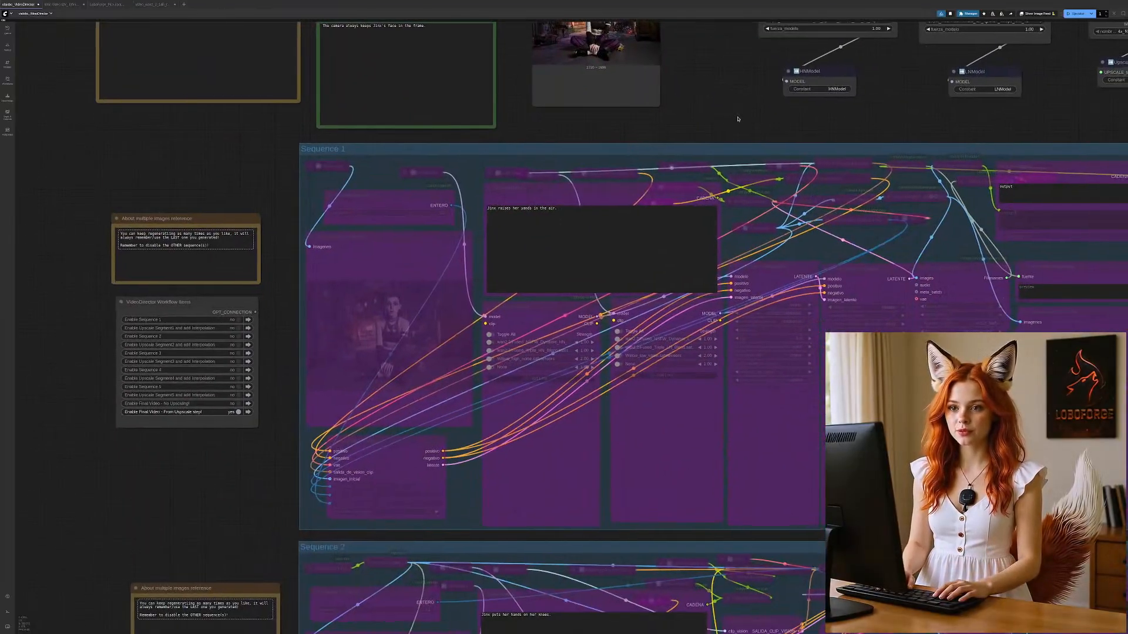
click(238, 412)
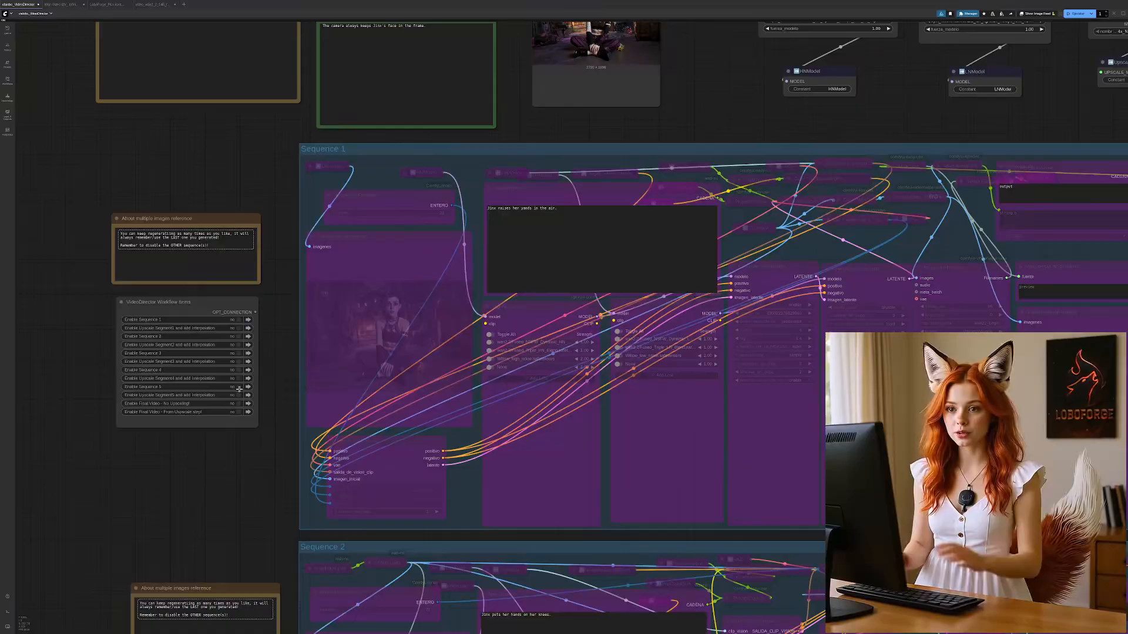
click(238, 320)
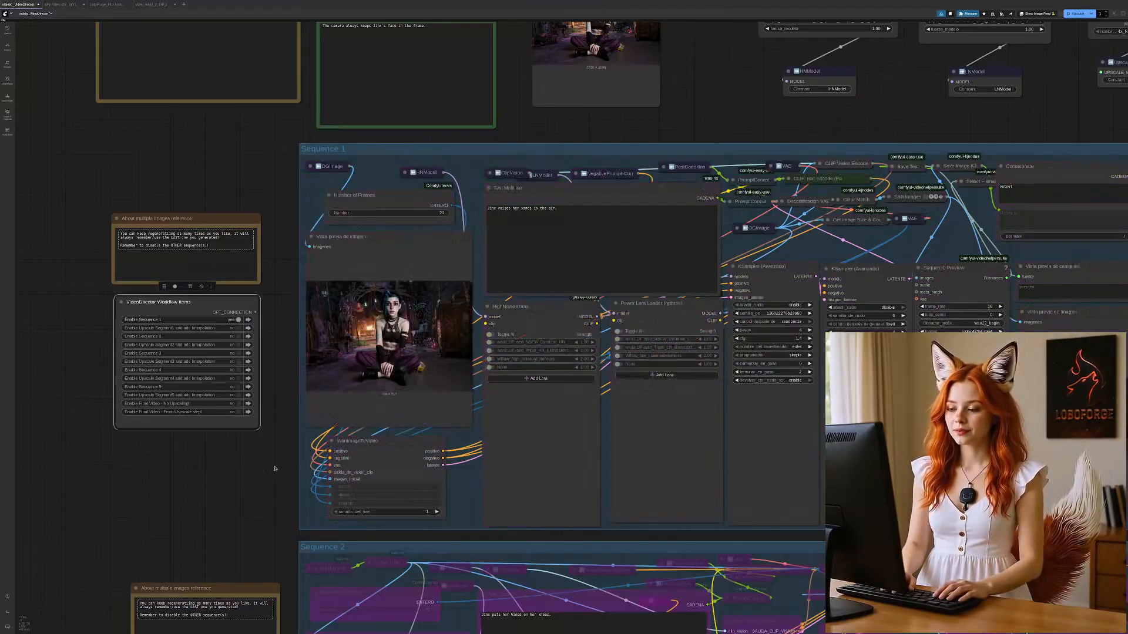
drag(275, 467, 192, 464)
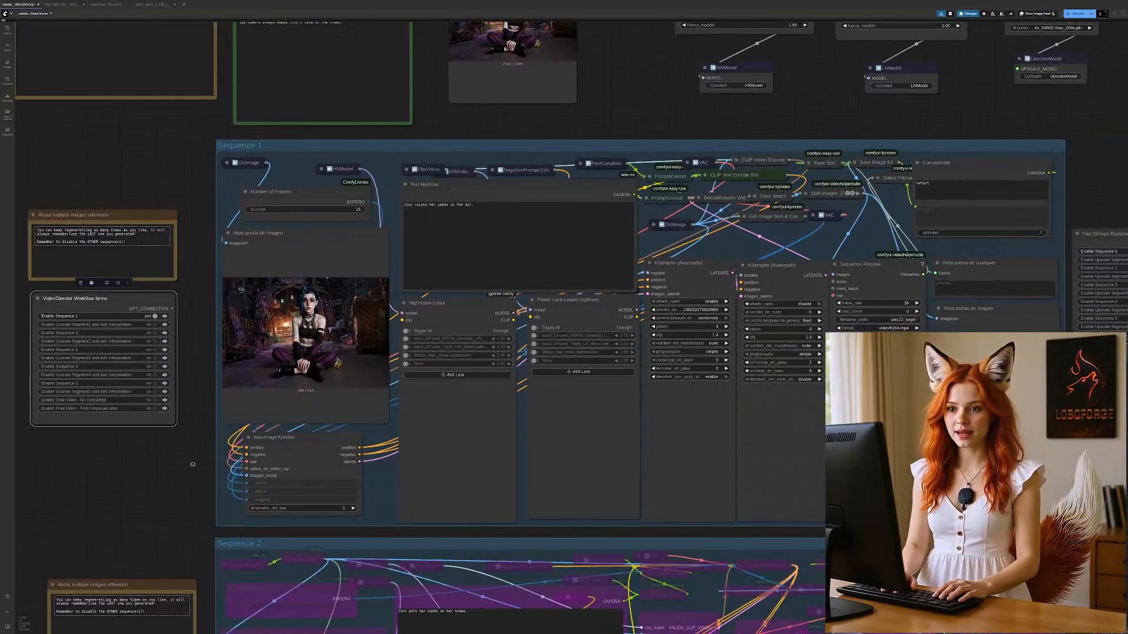
scroll(192, 466, down, 4)
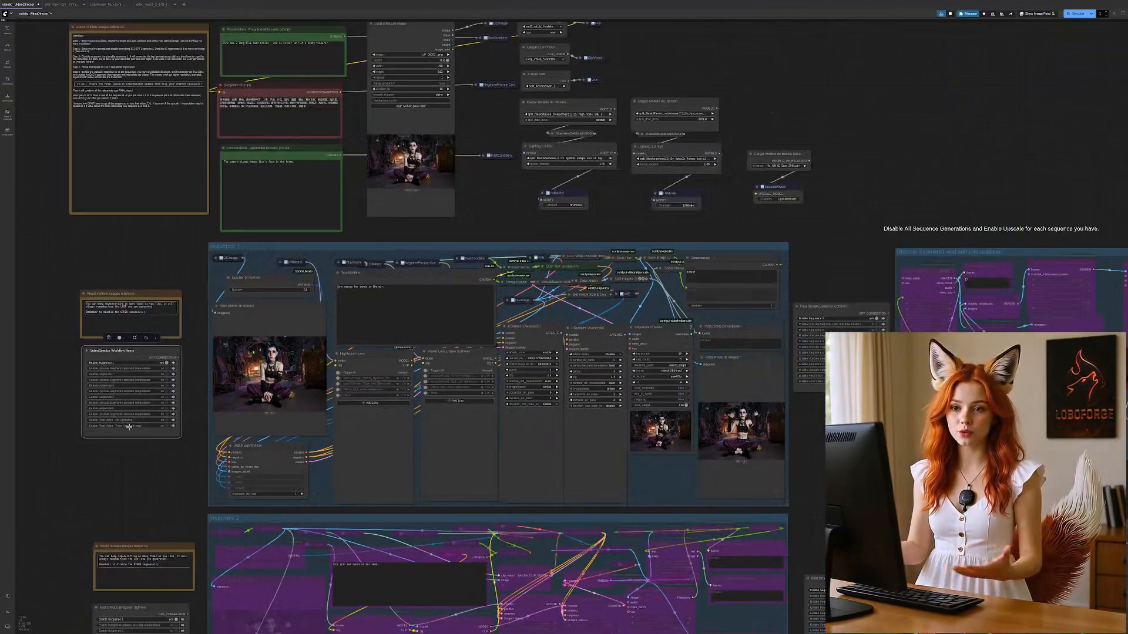